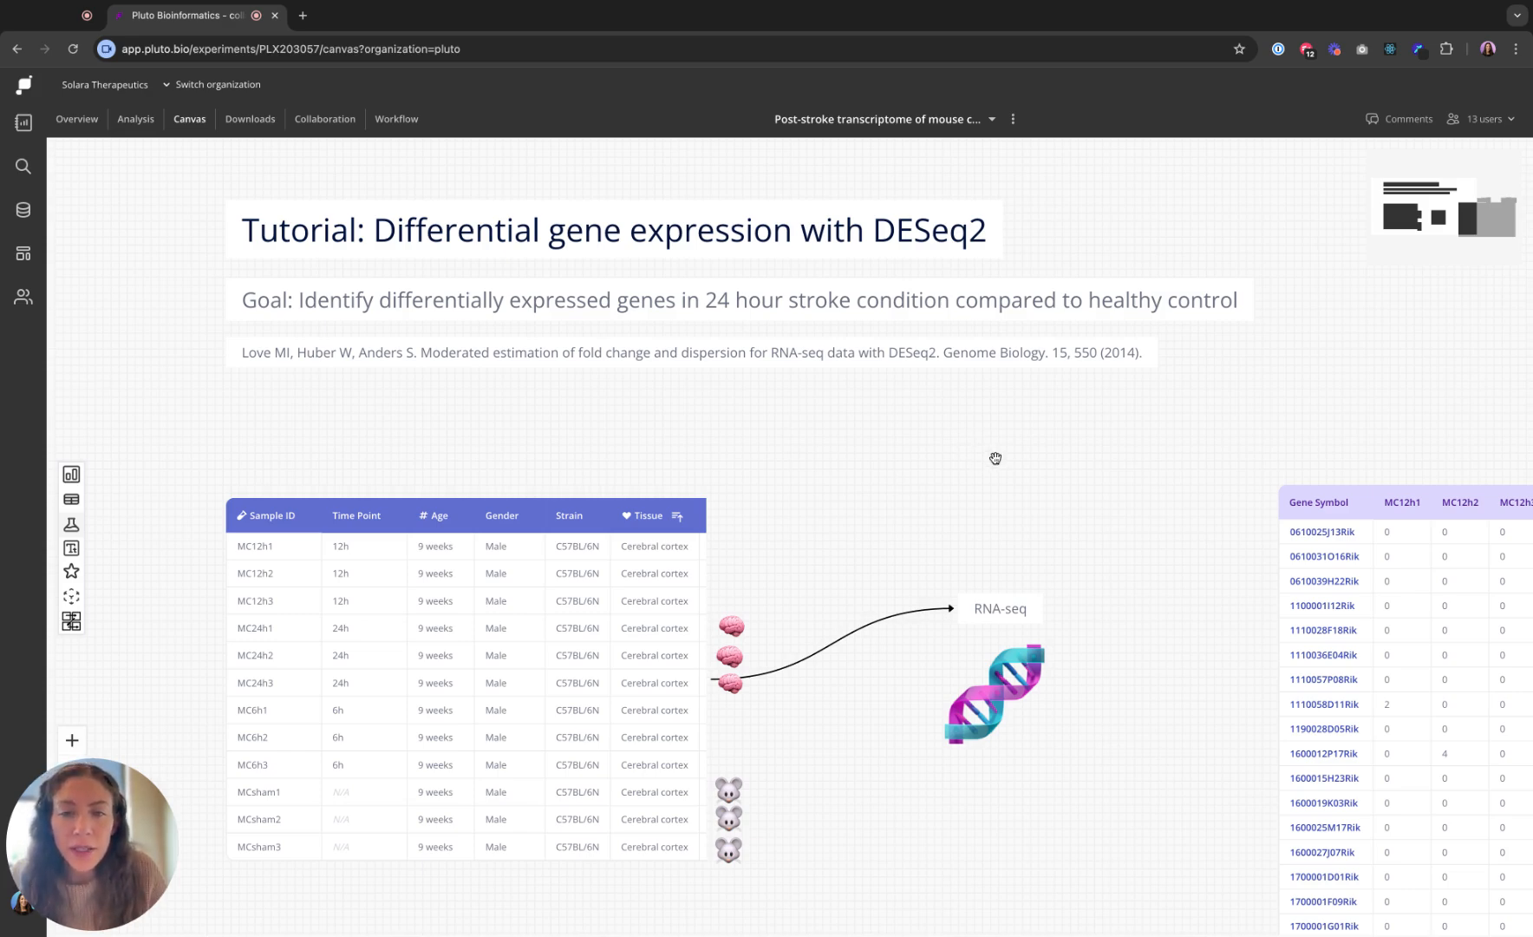
- Examine the sample table, noting the 24h stroke samples and the sham control samples marked with brain and mouse icons
scroll(989, 474, "down", 5)
scroll(989, 474, "left", 4)
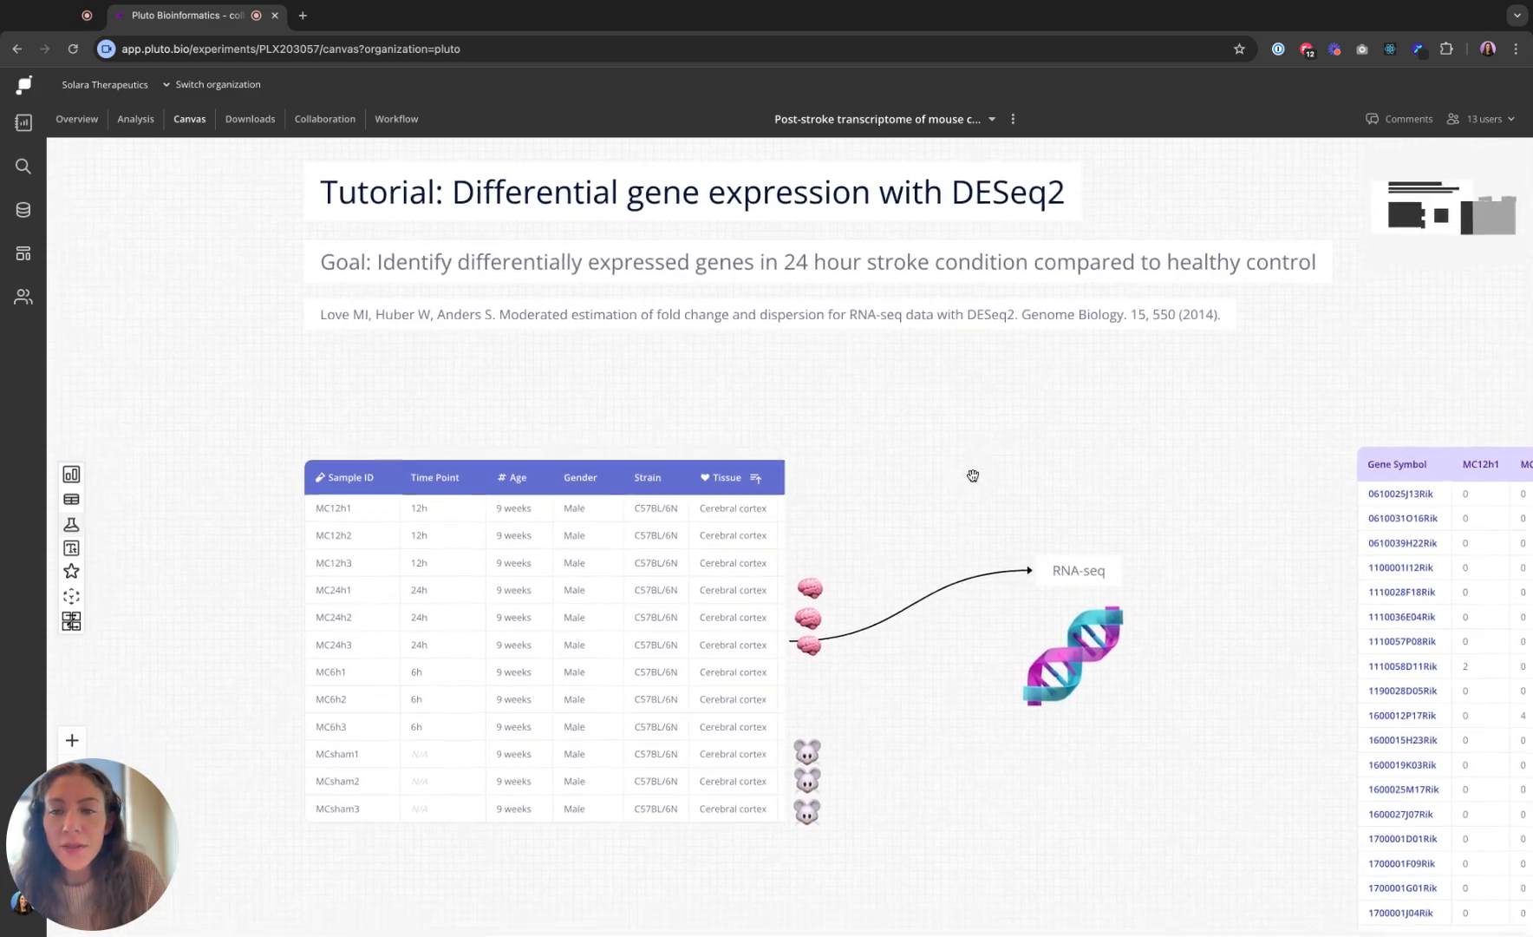
scroll(974, 475, "down", 2)
scroll(974, 475, "left", 2)
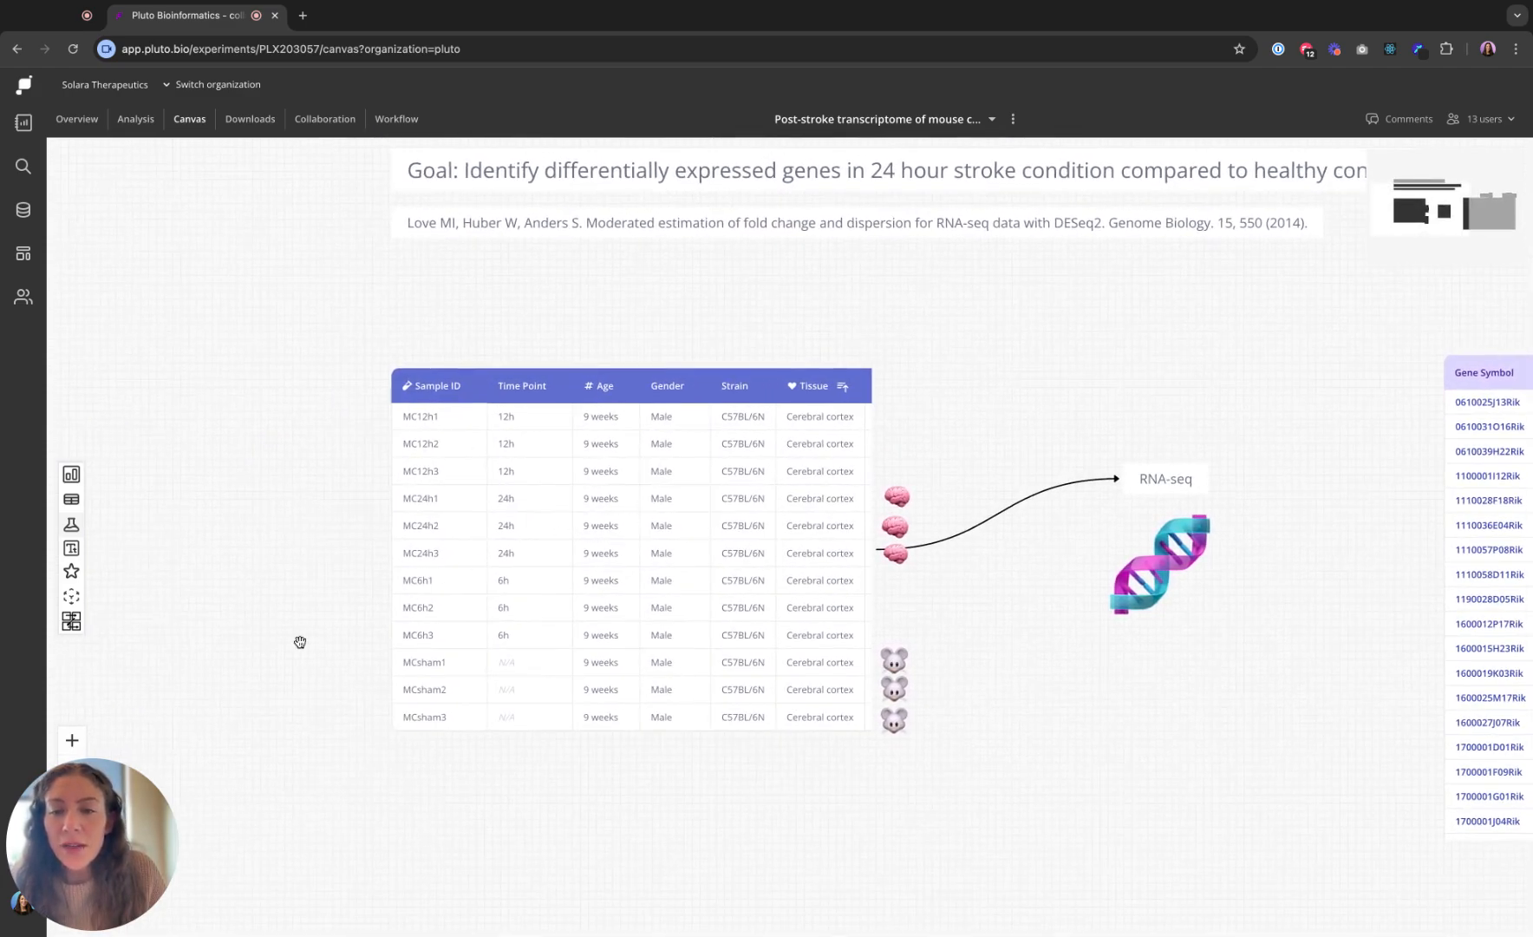
scroll(300, 642, "up", 2)
scroll(332, 612, "up", 2)
scroll(332, 612, "right", 2)
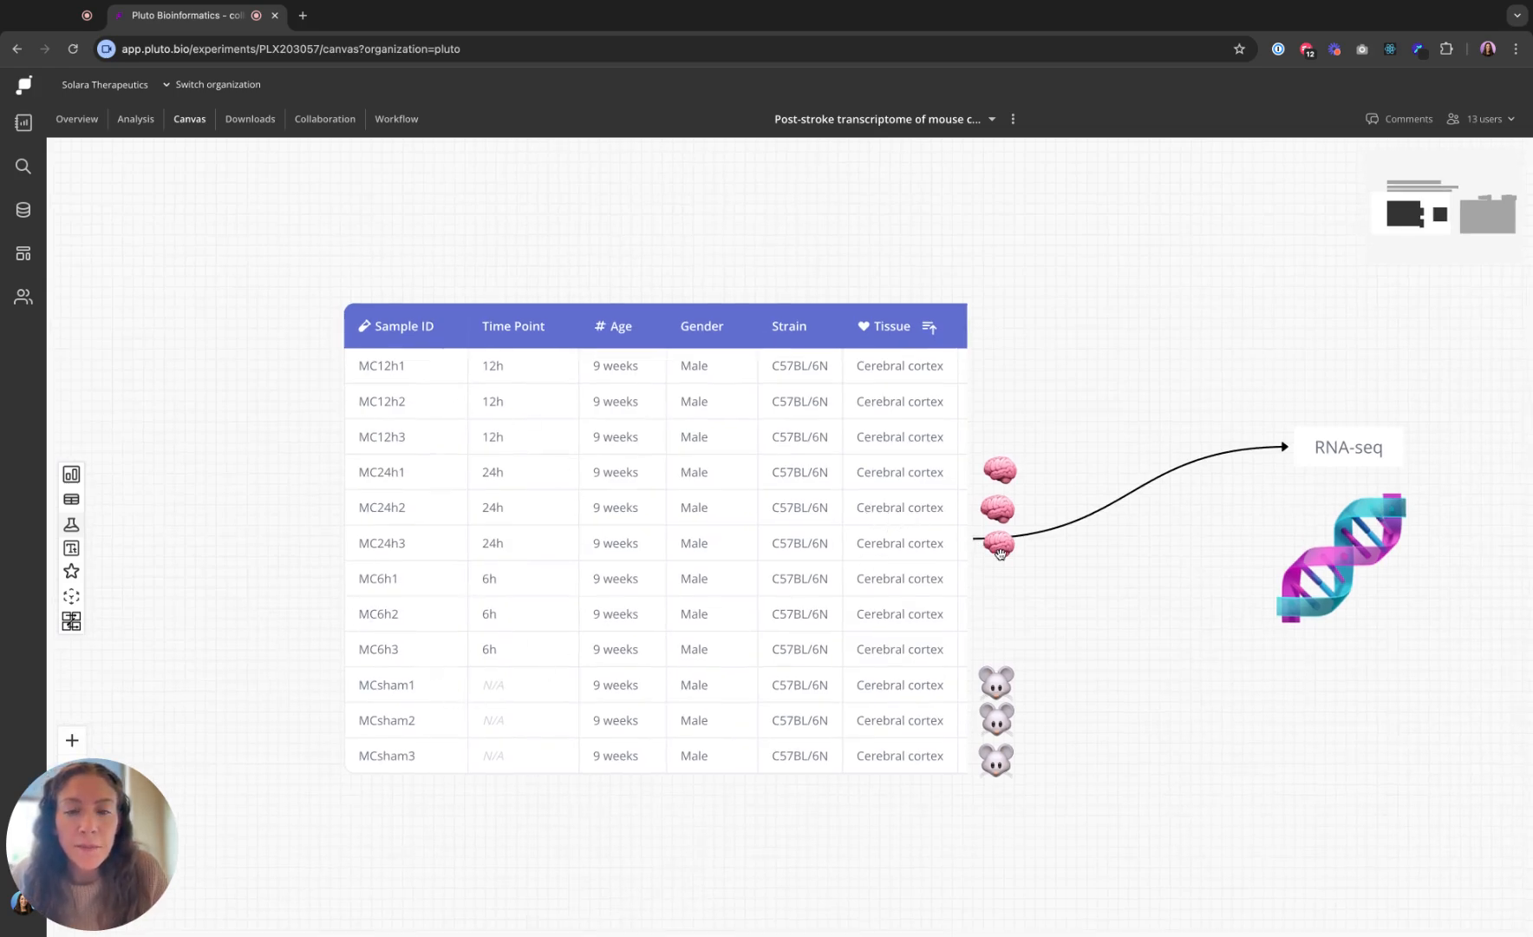
scroll(1147, 592, "right", 2)
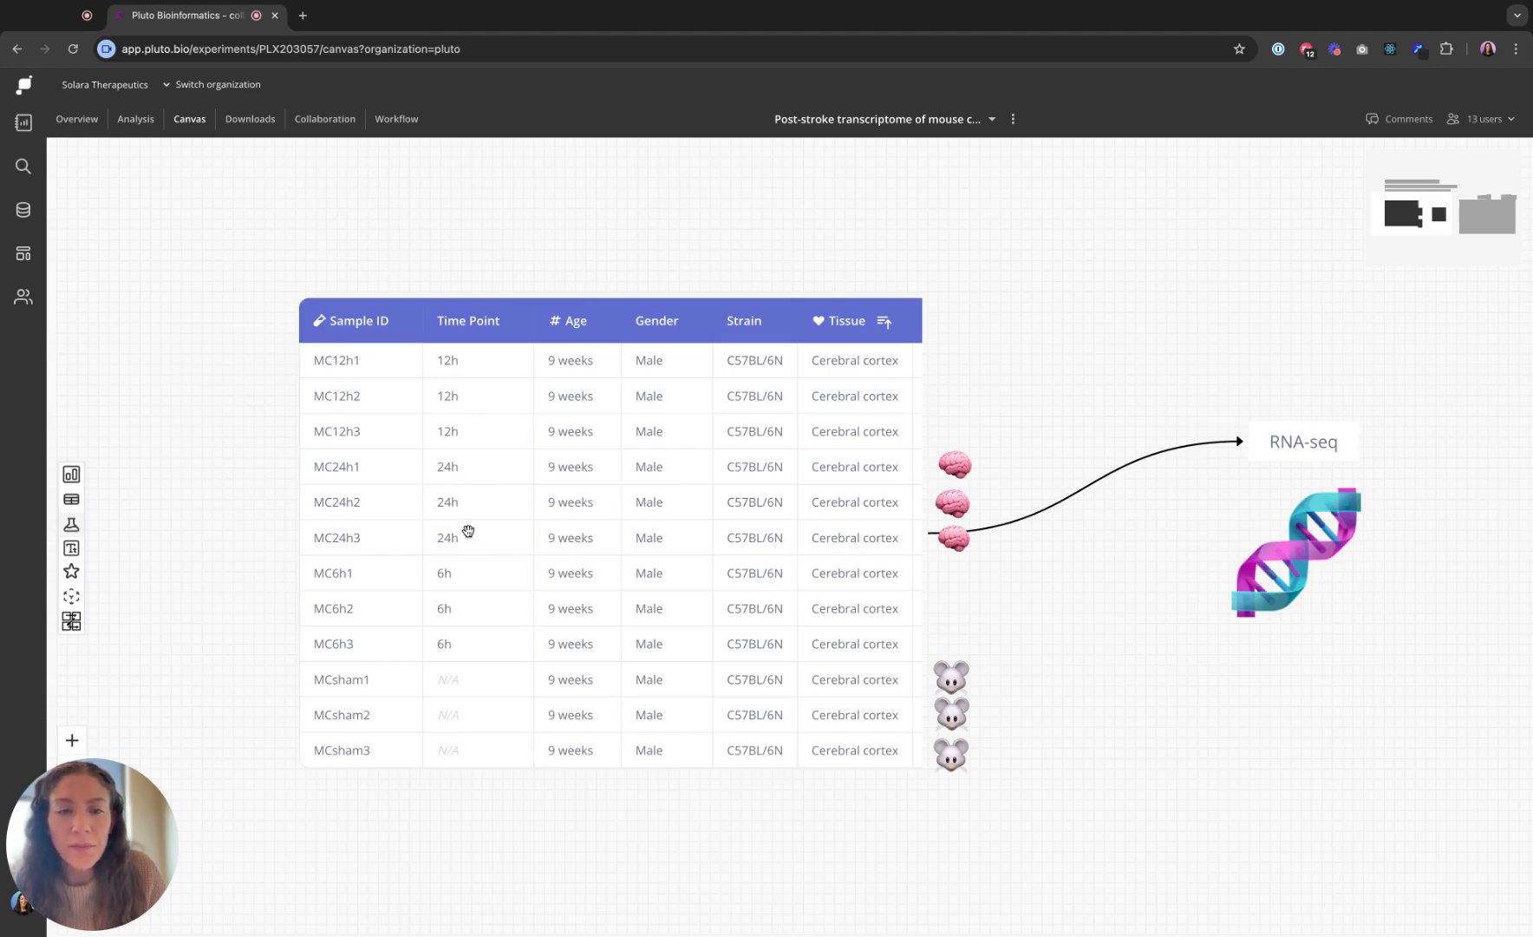
scroll(1015, 611, "down", 3)
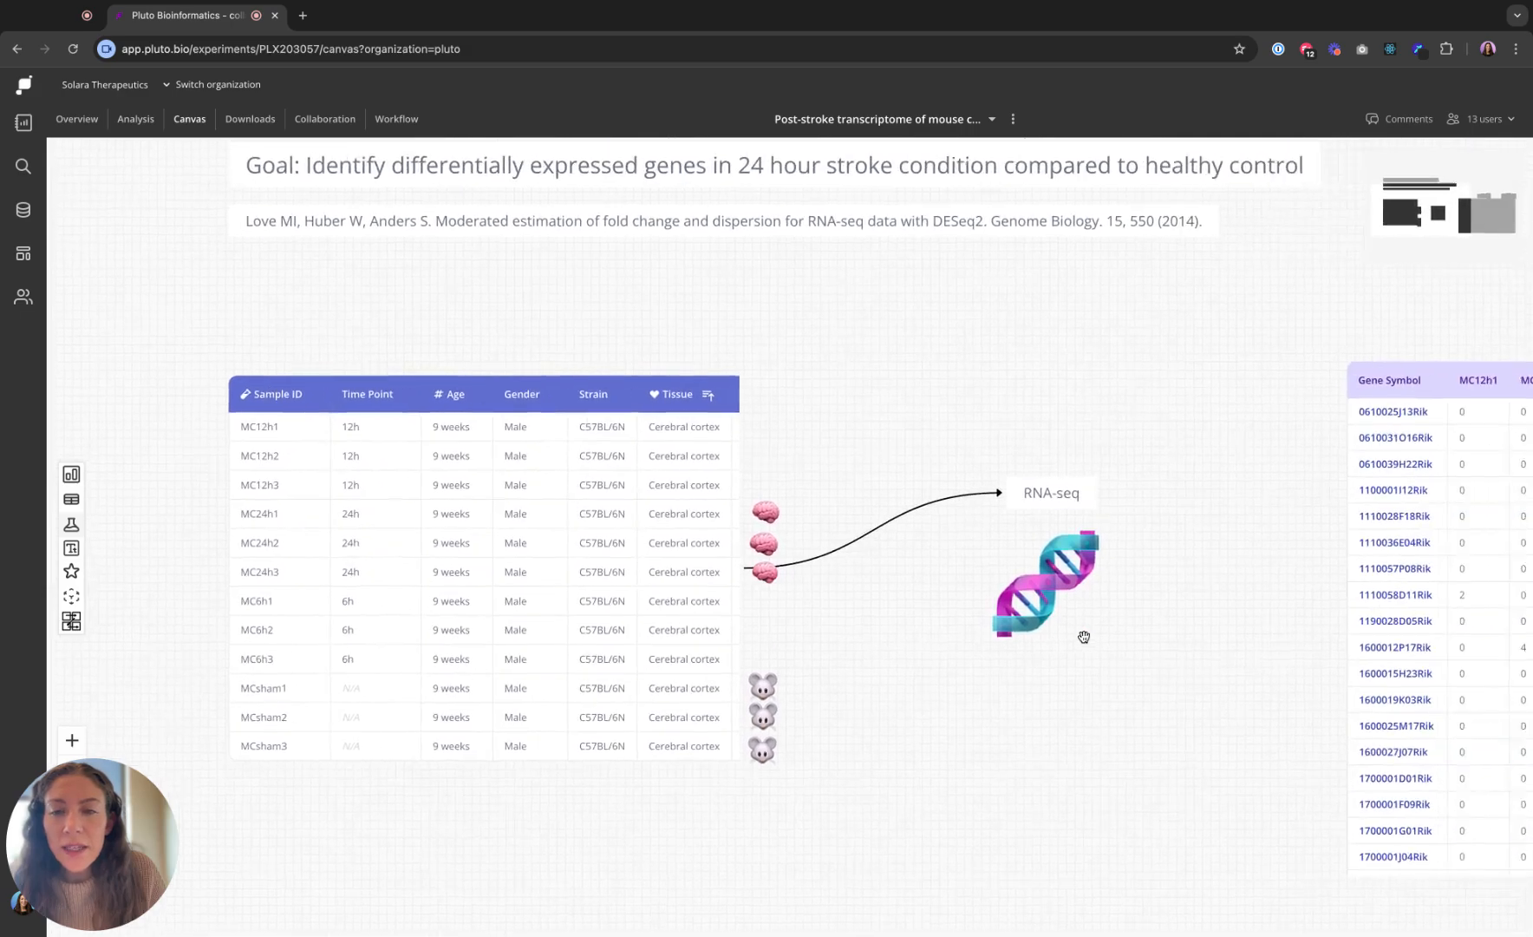
- Draw a connector arrow from the RNA-seq label to the edge of the gene counts table
scroll(1084, 637, "right", 5)
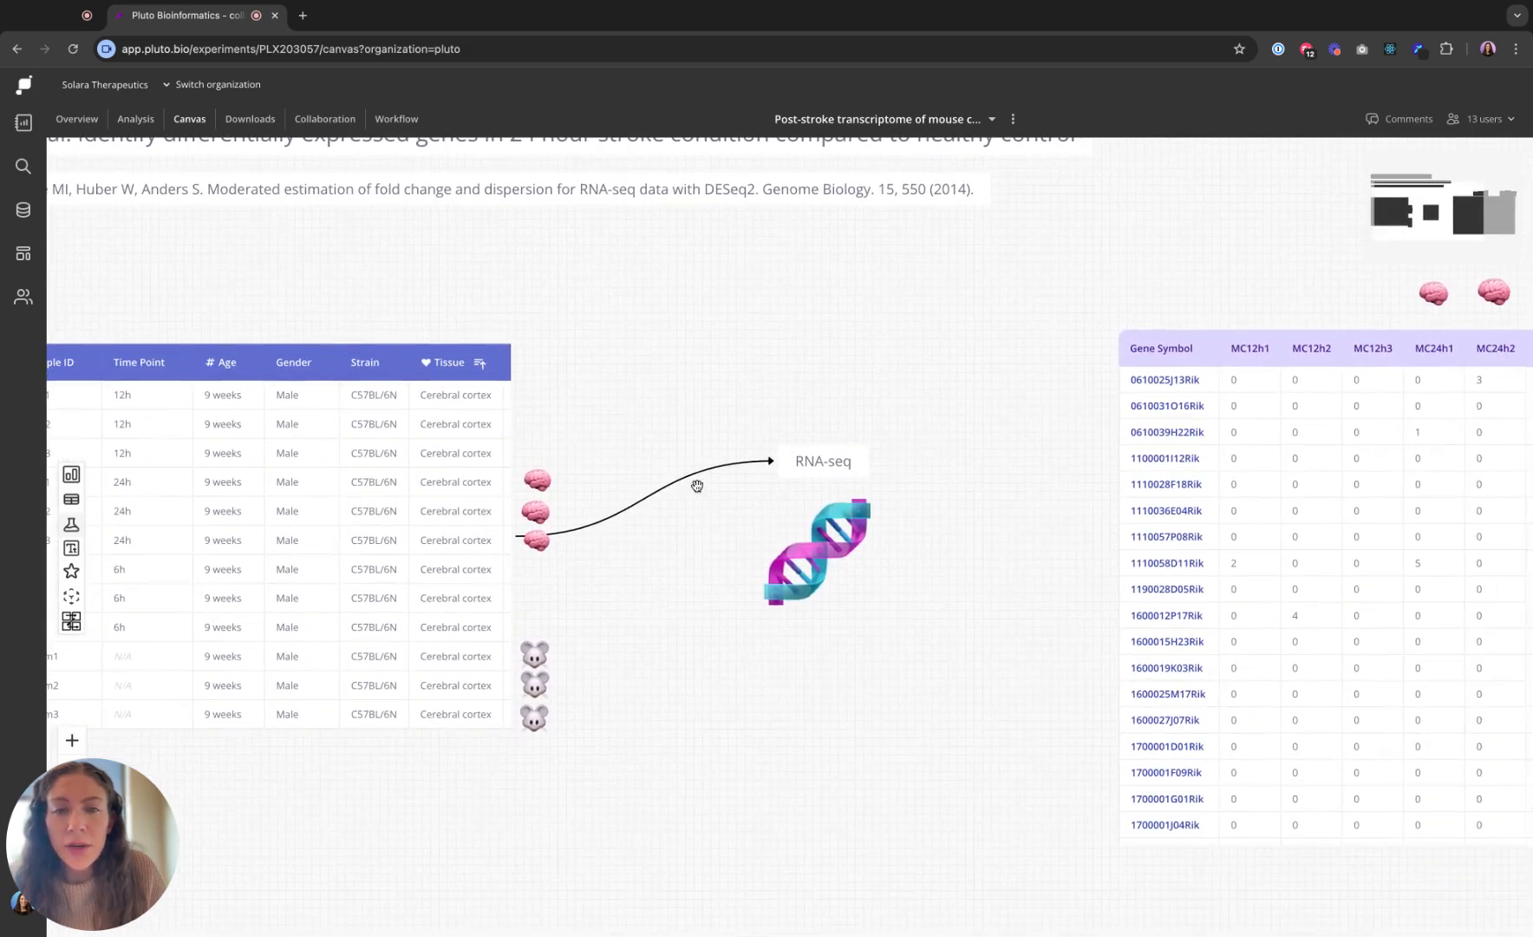
scroll(1074, 635, "right", 10)
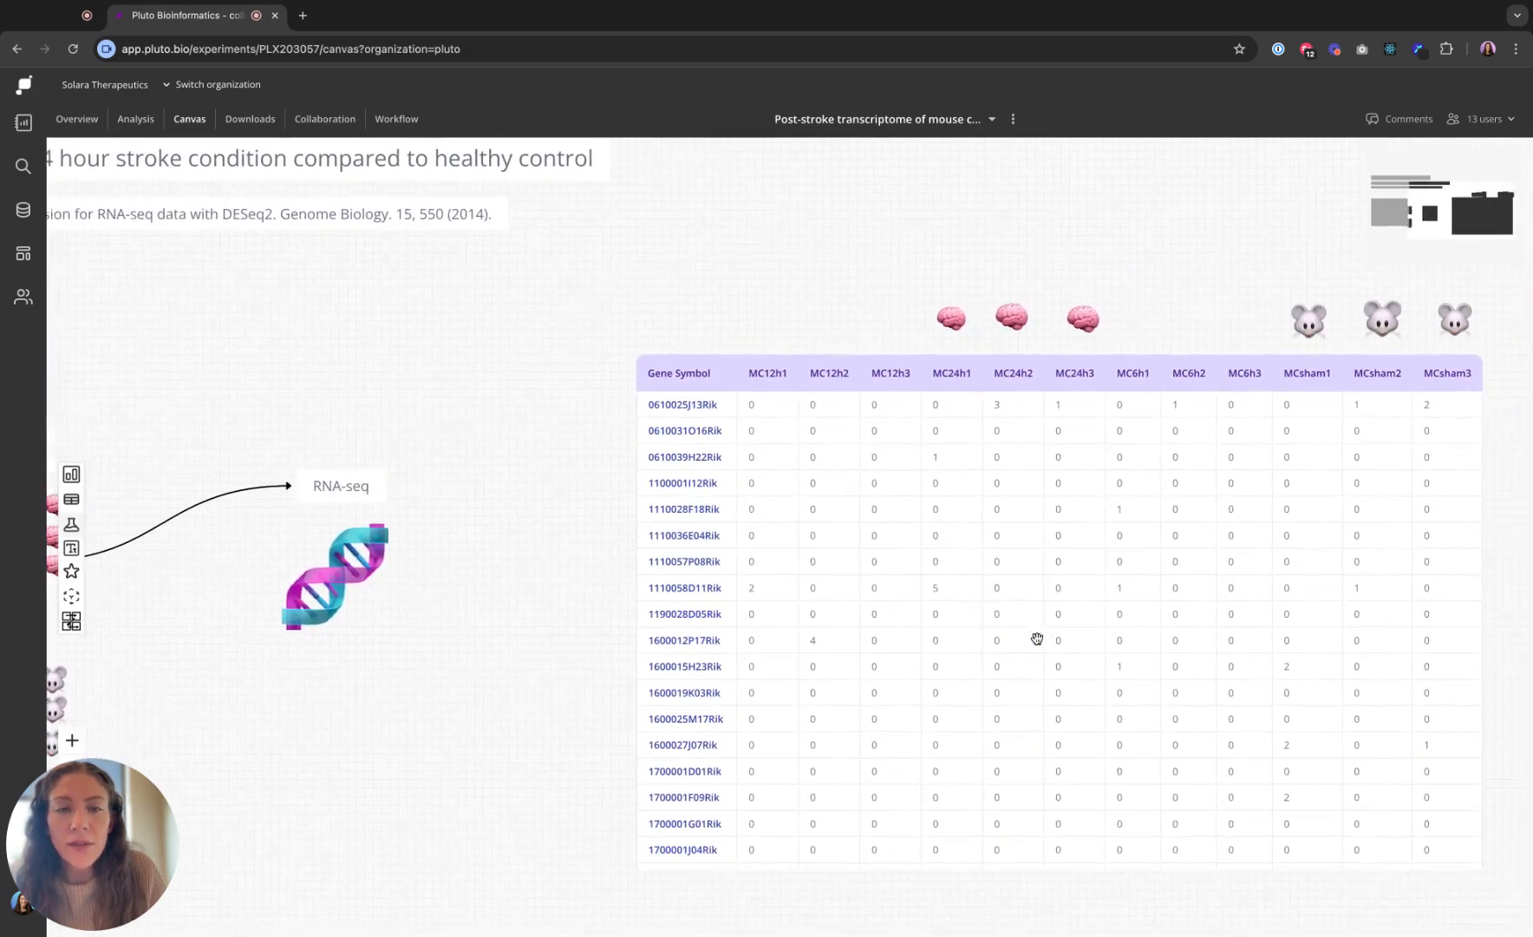
left_click(376, 478)
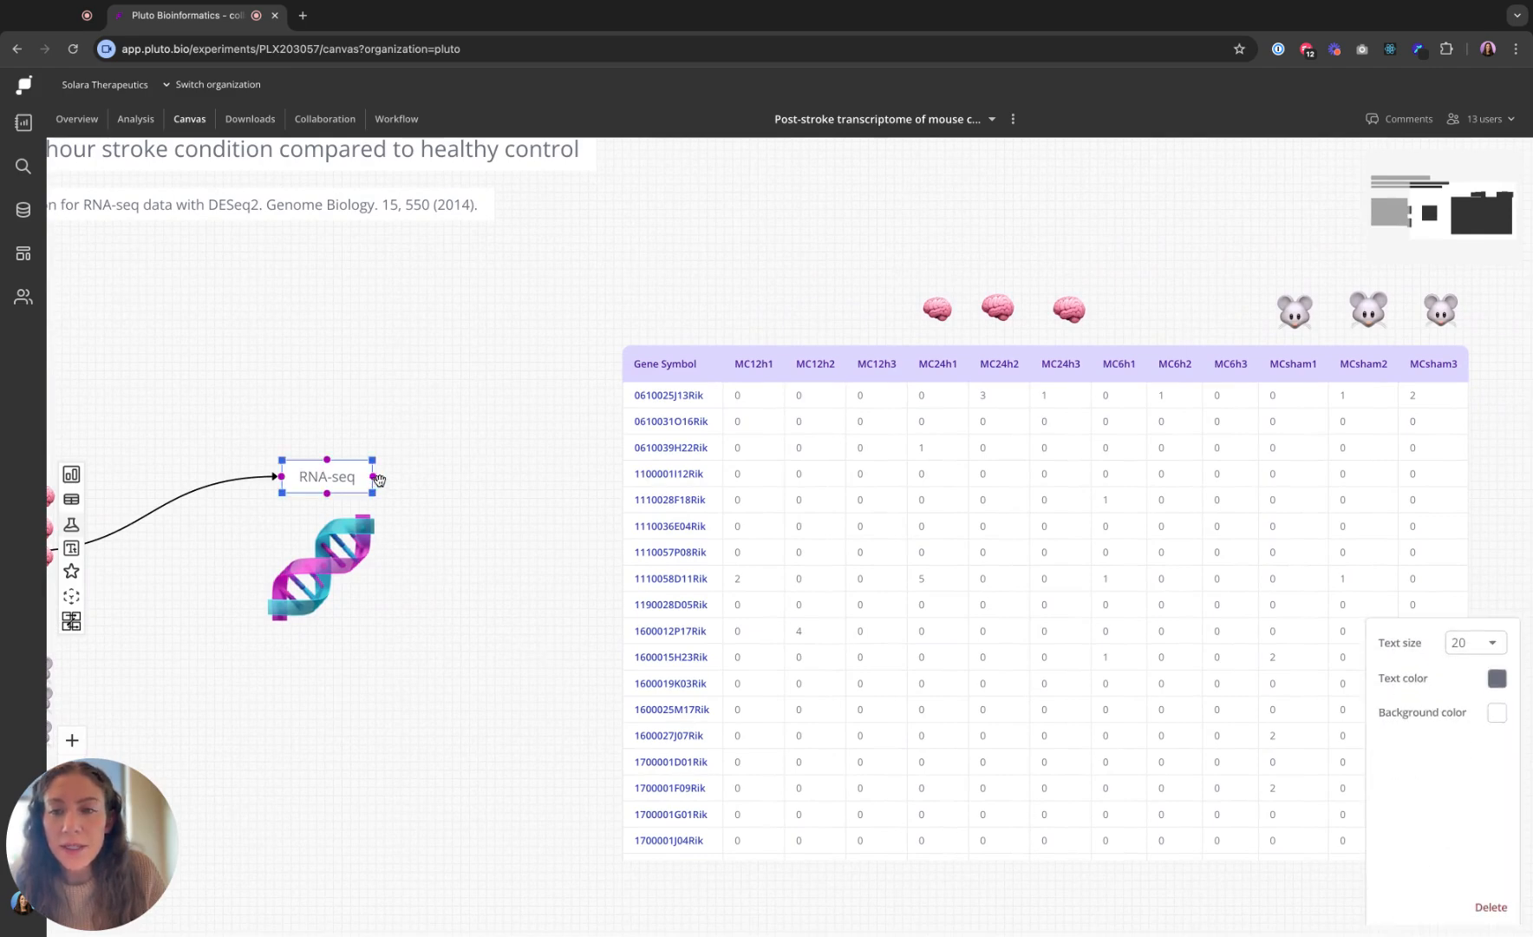
left_click_drag(376, 476, 617, 602)
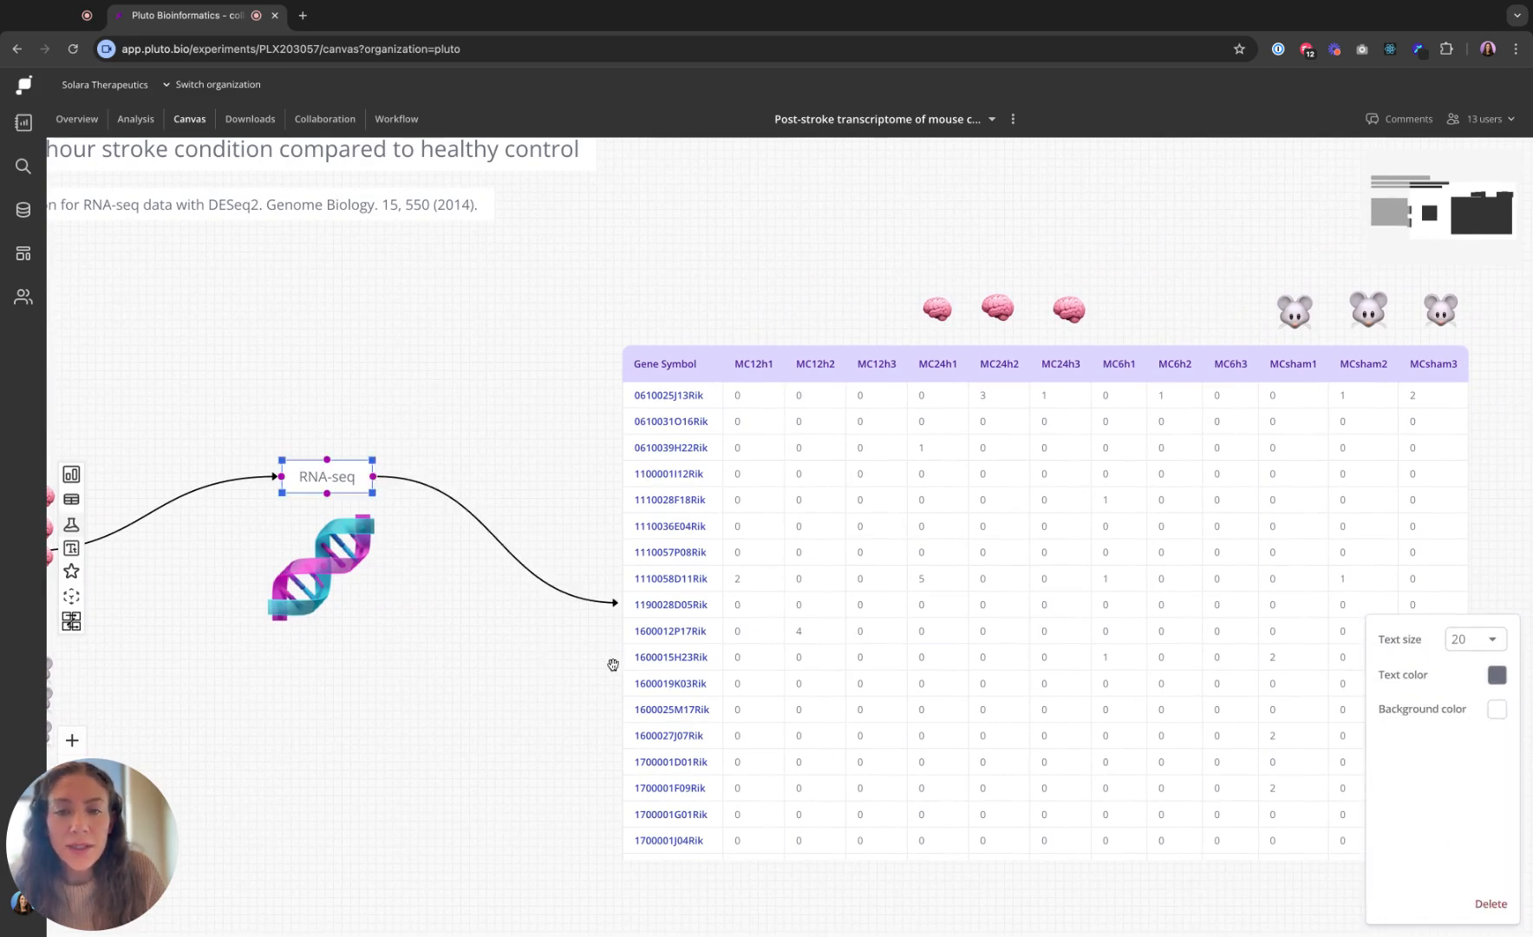
scroll(613, 665, "right", 5)
left_click(322, 633)
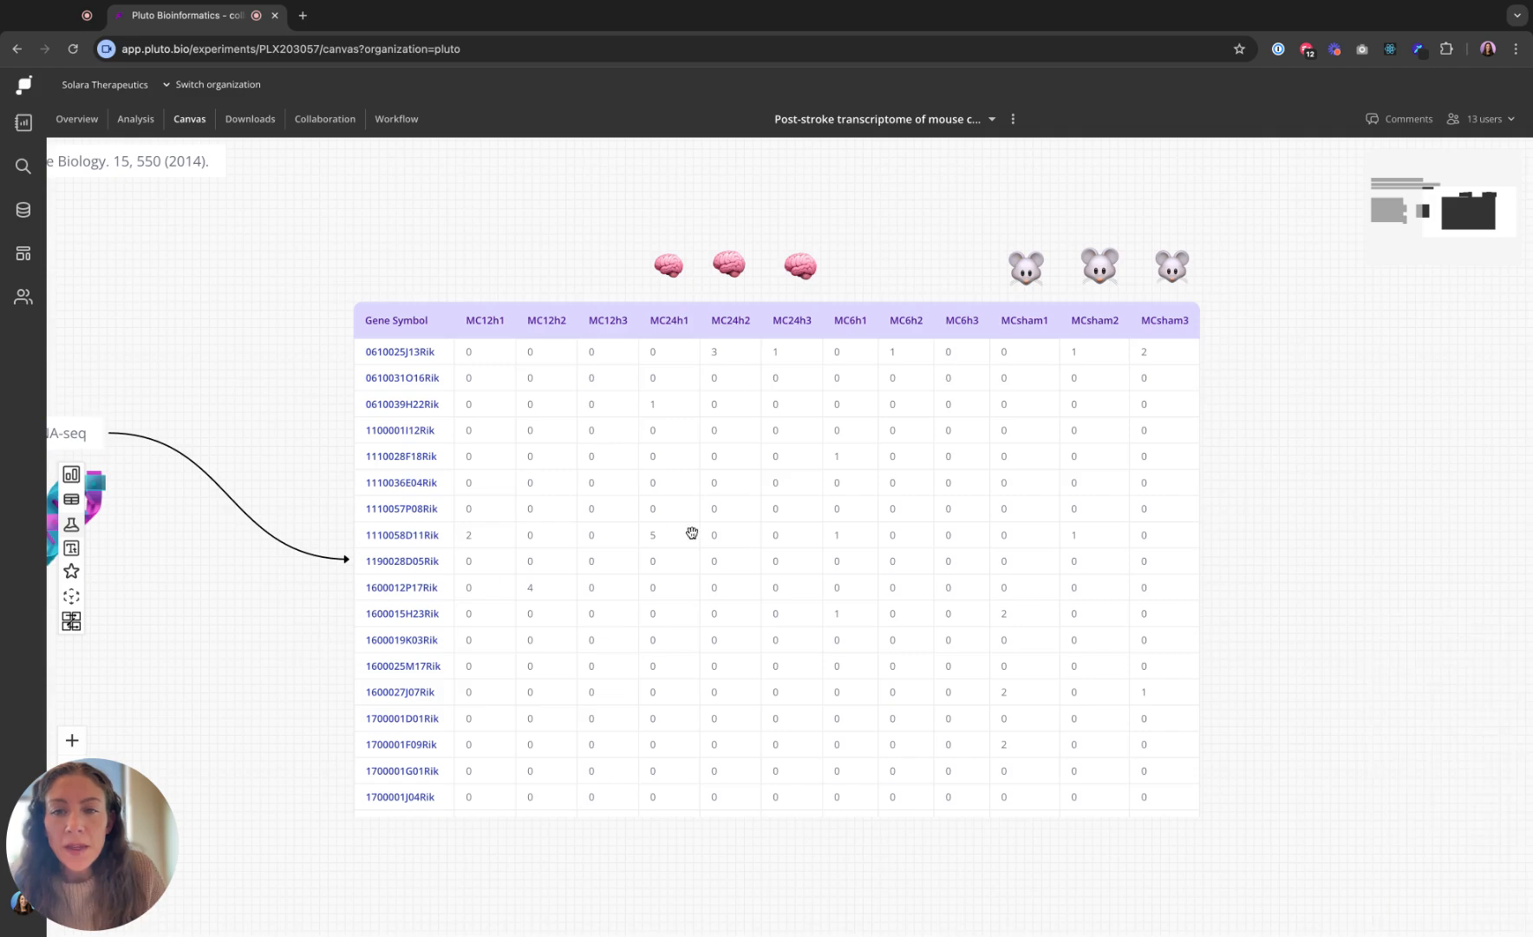
- Line up the brain icons in a row just above the MC24h columns of the gene counts table
scroll(692, 532, "down", 5)
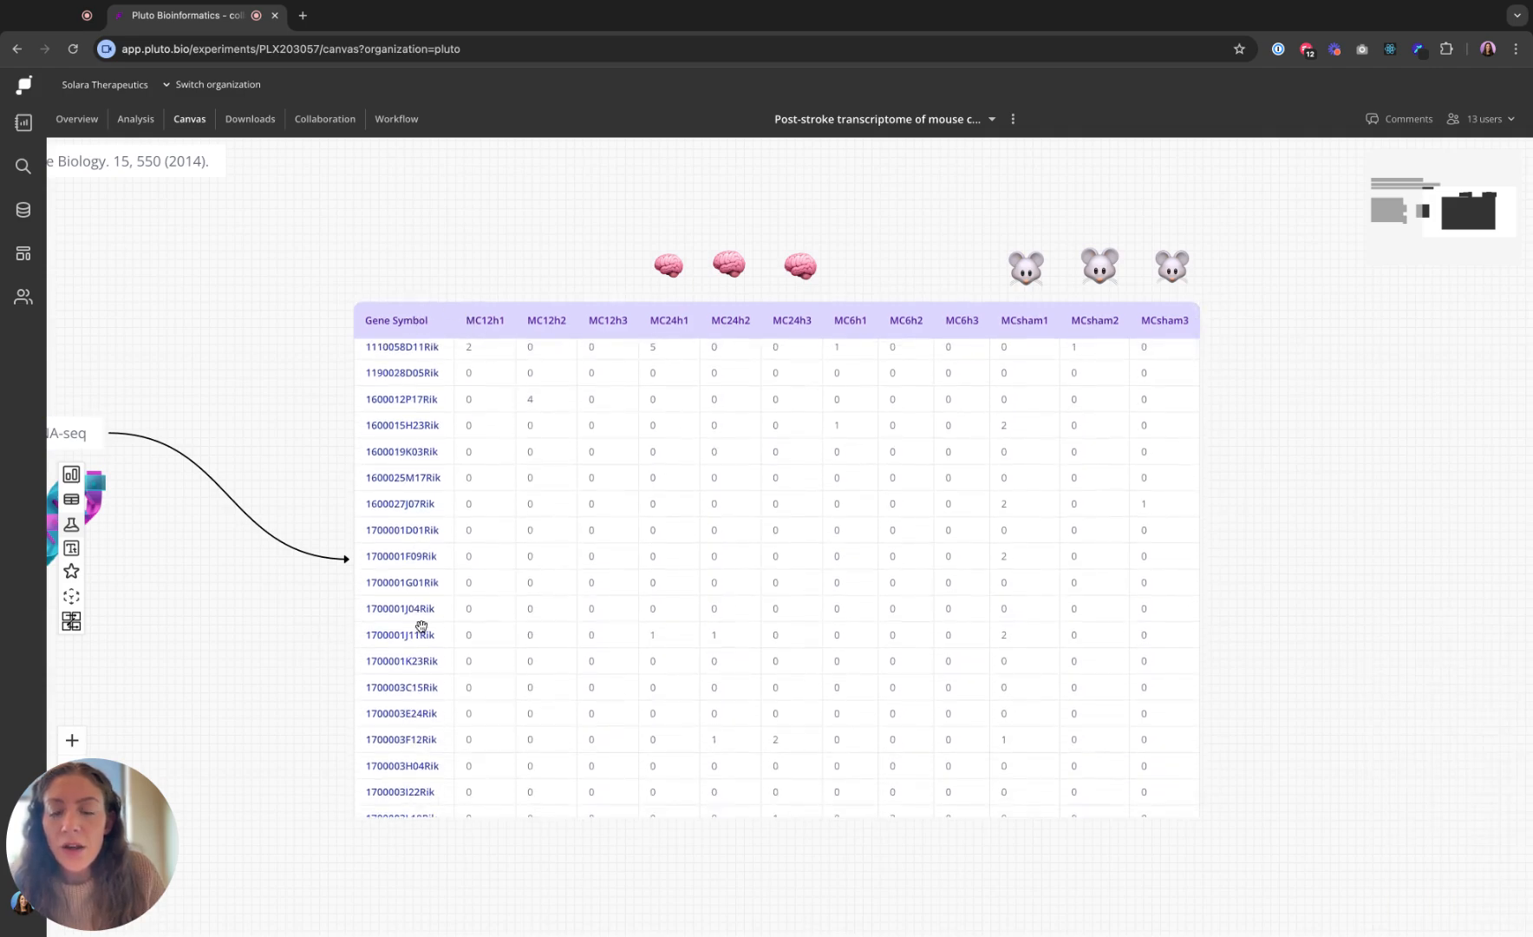
scroll(421, 627, "up", 5)
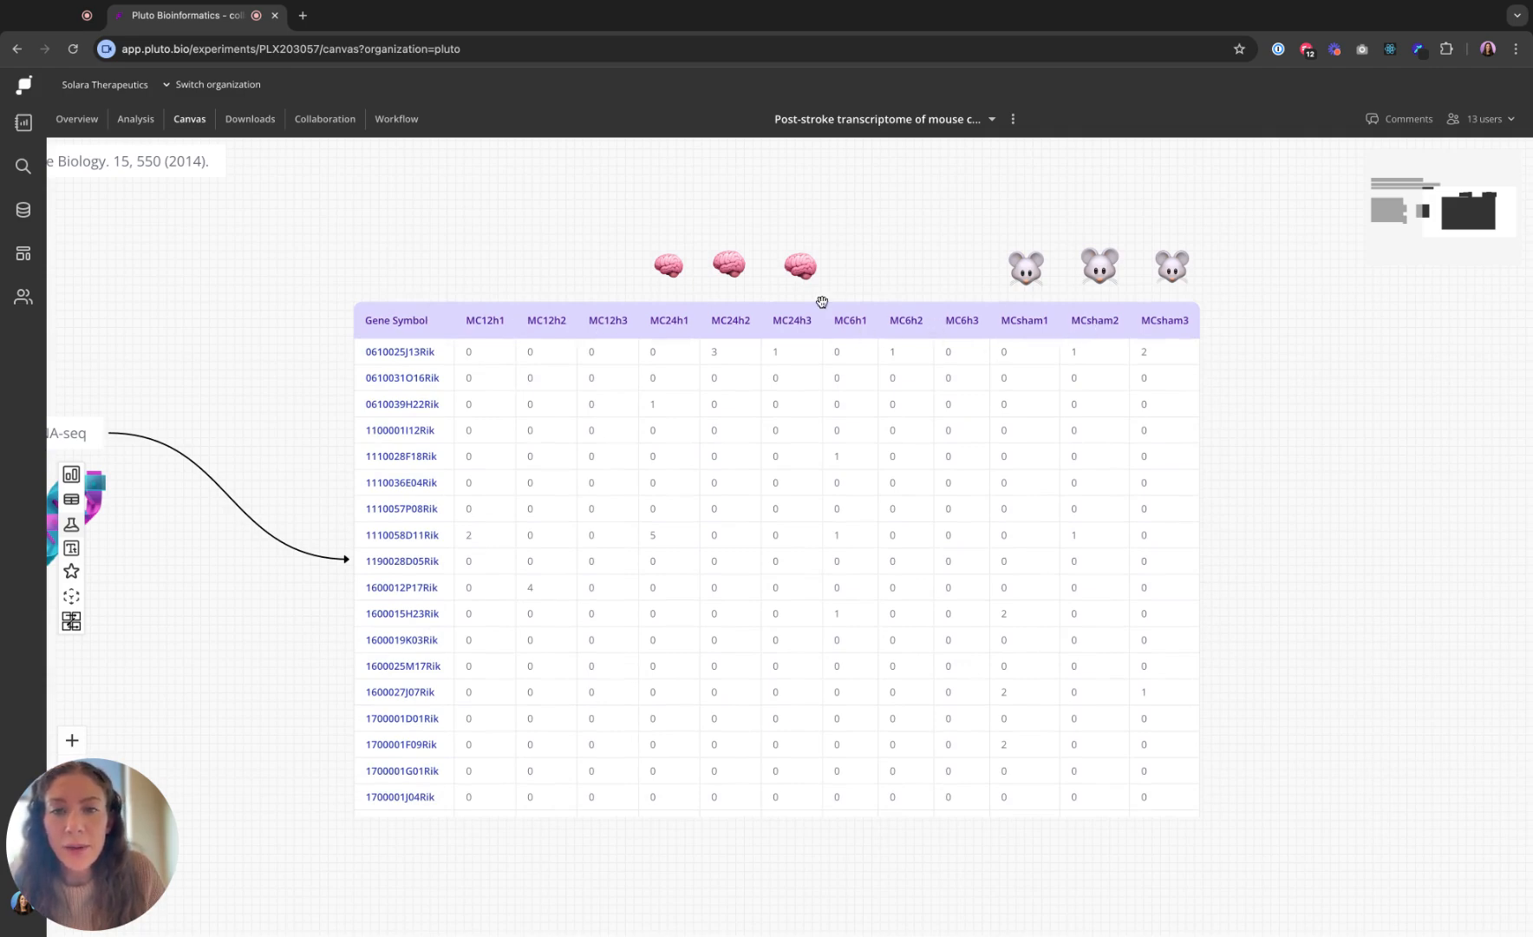
left_click_drag(791, 263, 664, 275)
left_click(781, 224)
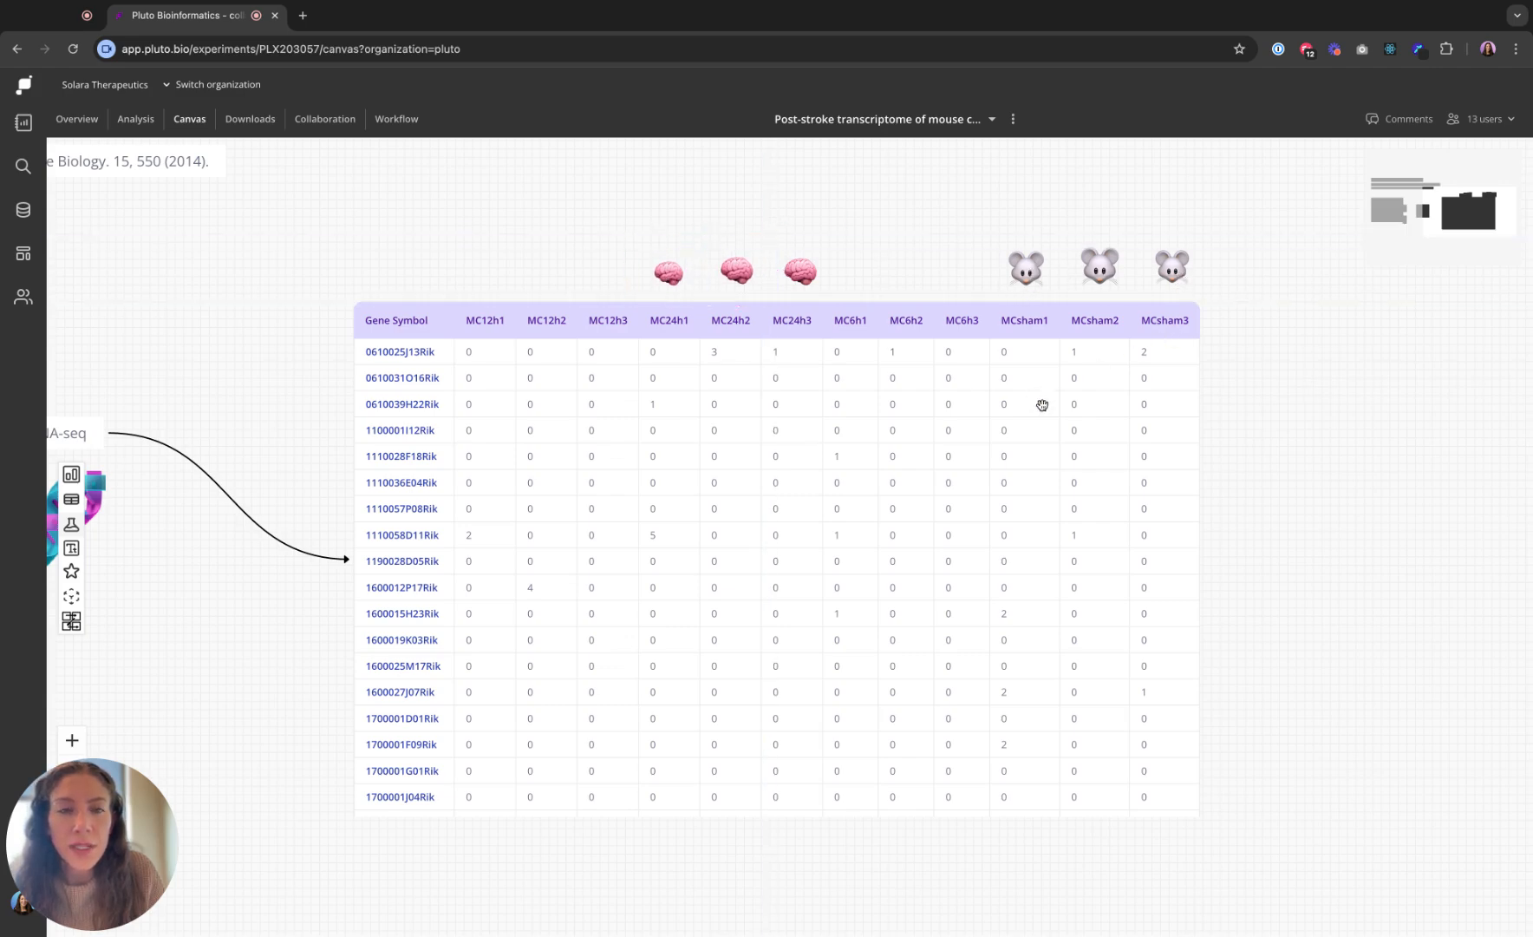
- Look through the gene rows of the counts table, comparing the MC24h and MCsham columns
scroll(1041, 404, "down", 5)
scroll(1041, 404, "up", 5)
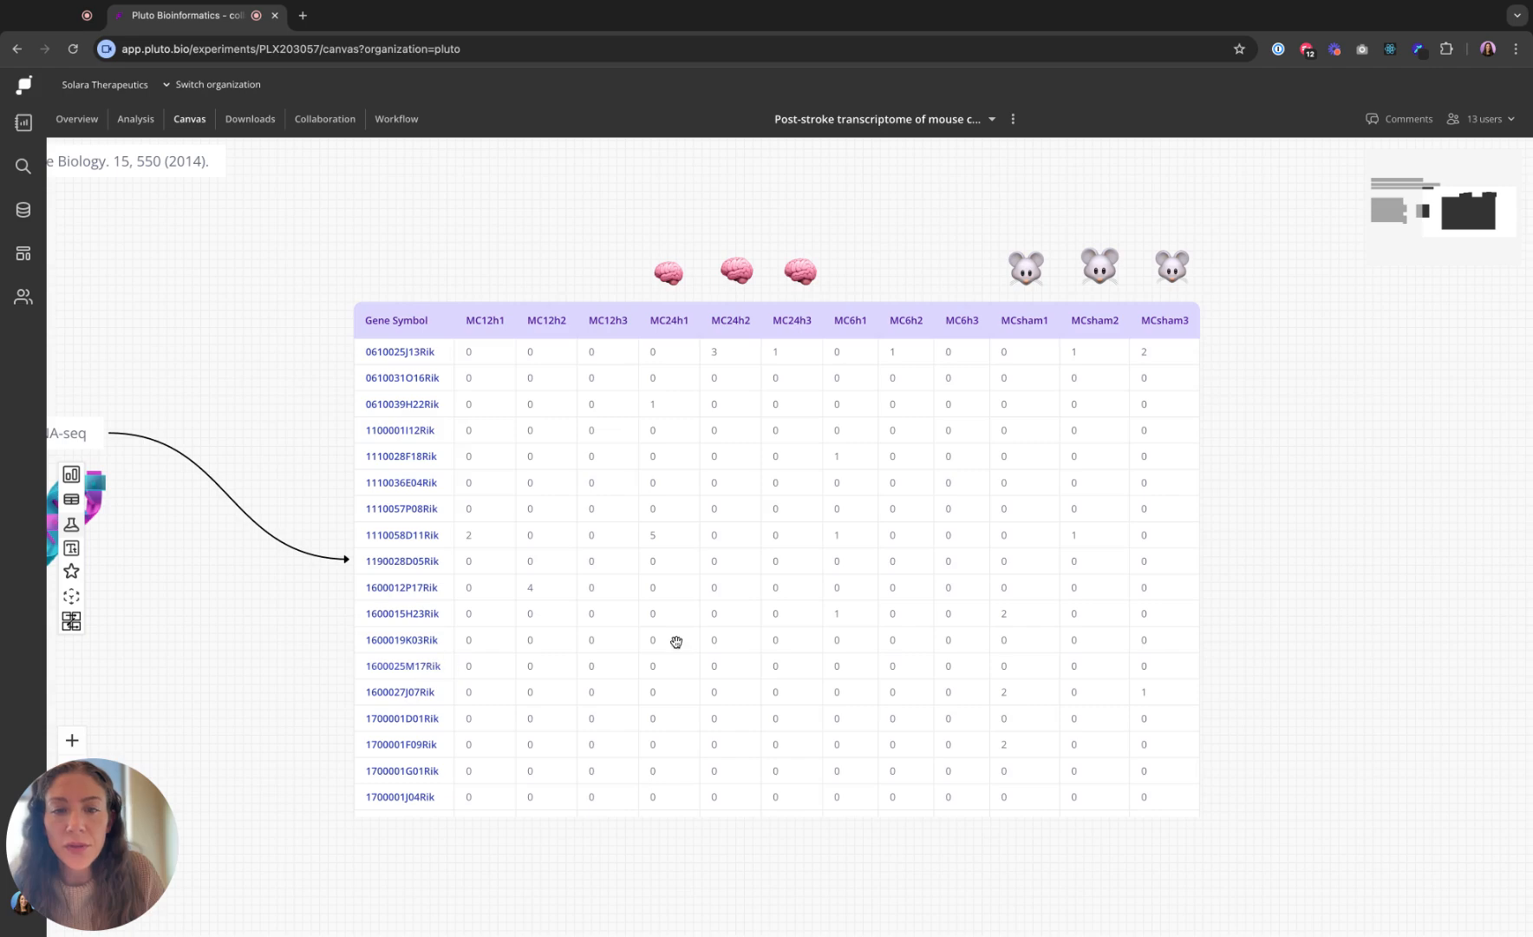
scroll(677, 640, "down", 5)
scroll(678, 640, "up", 5)
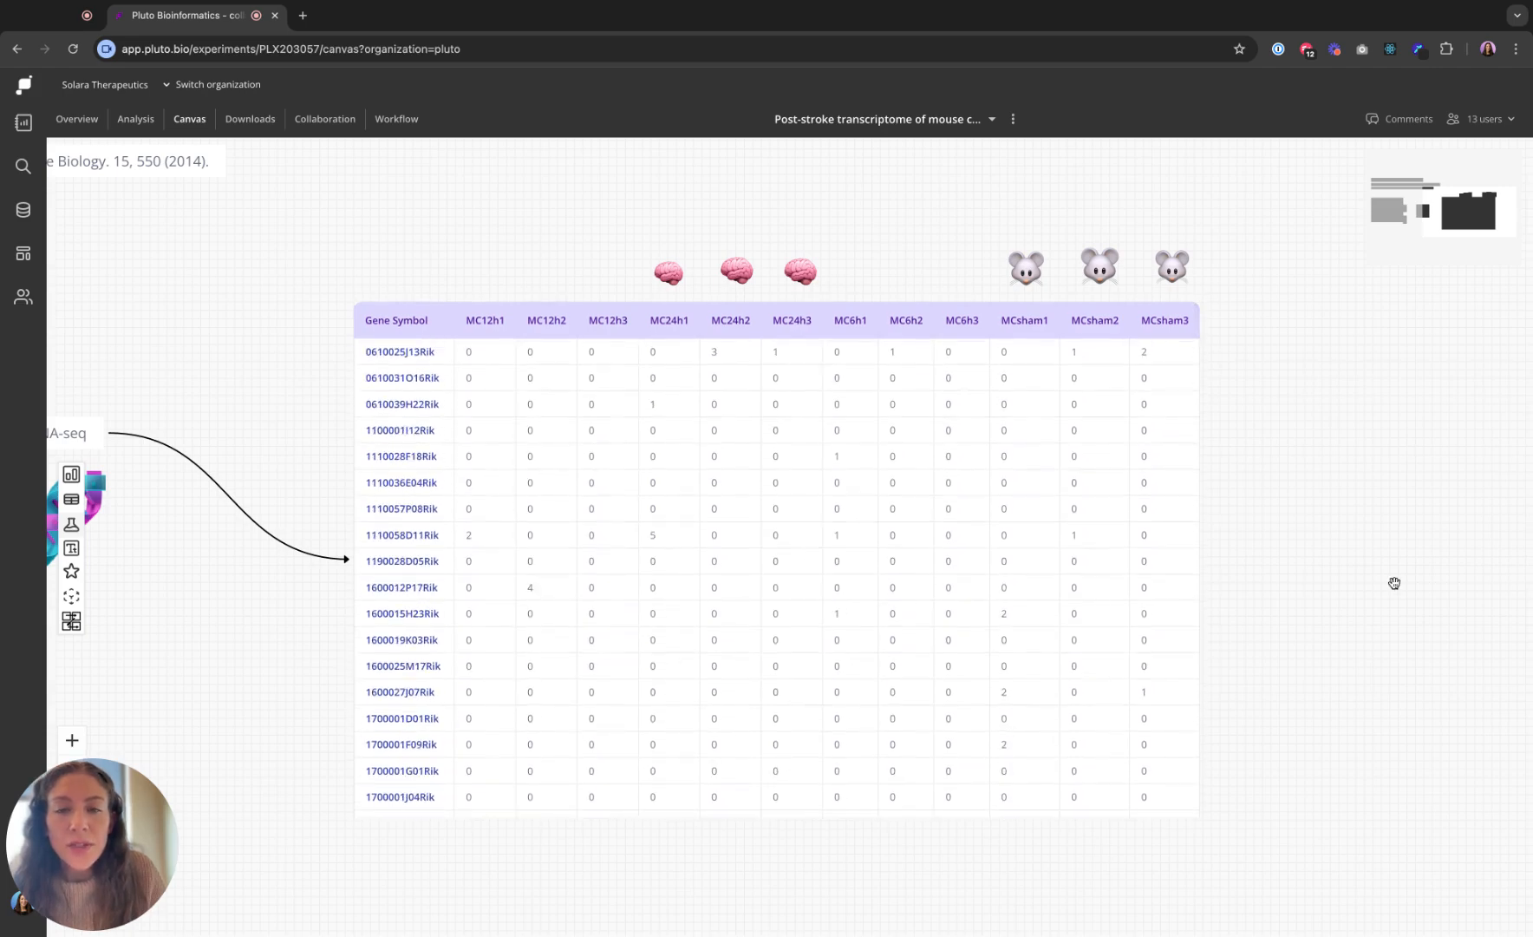
scroll(1372, 567, "down", 5)
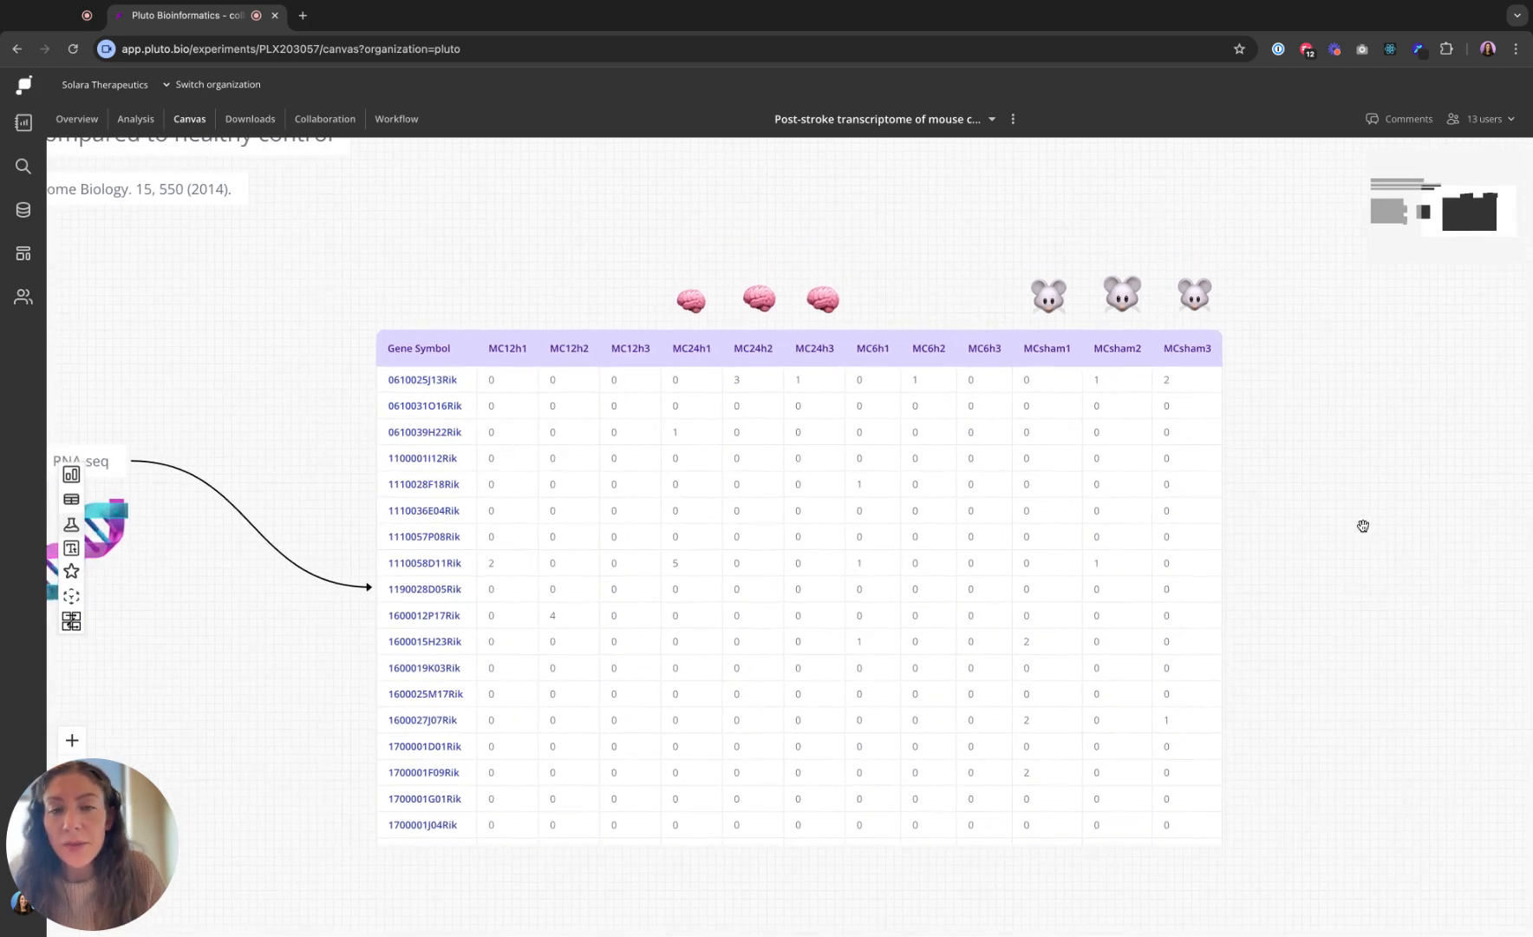
- Add the existing A2m bar chart analysis to the canvas beside the gene counts table and widen it
scroll(1410, 586, "right", 3)
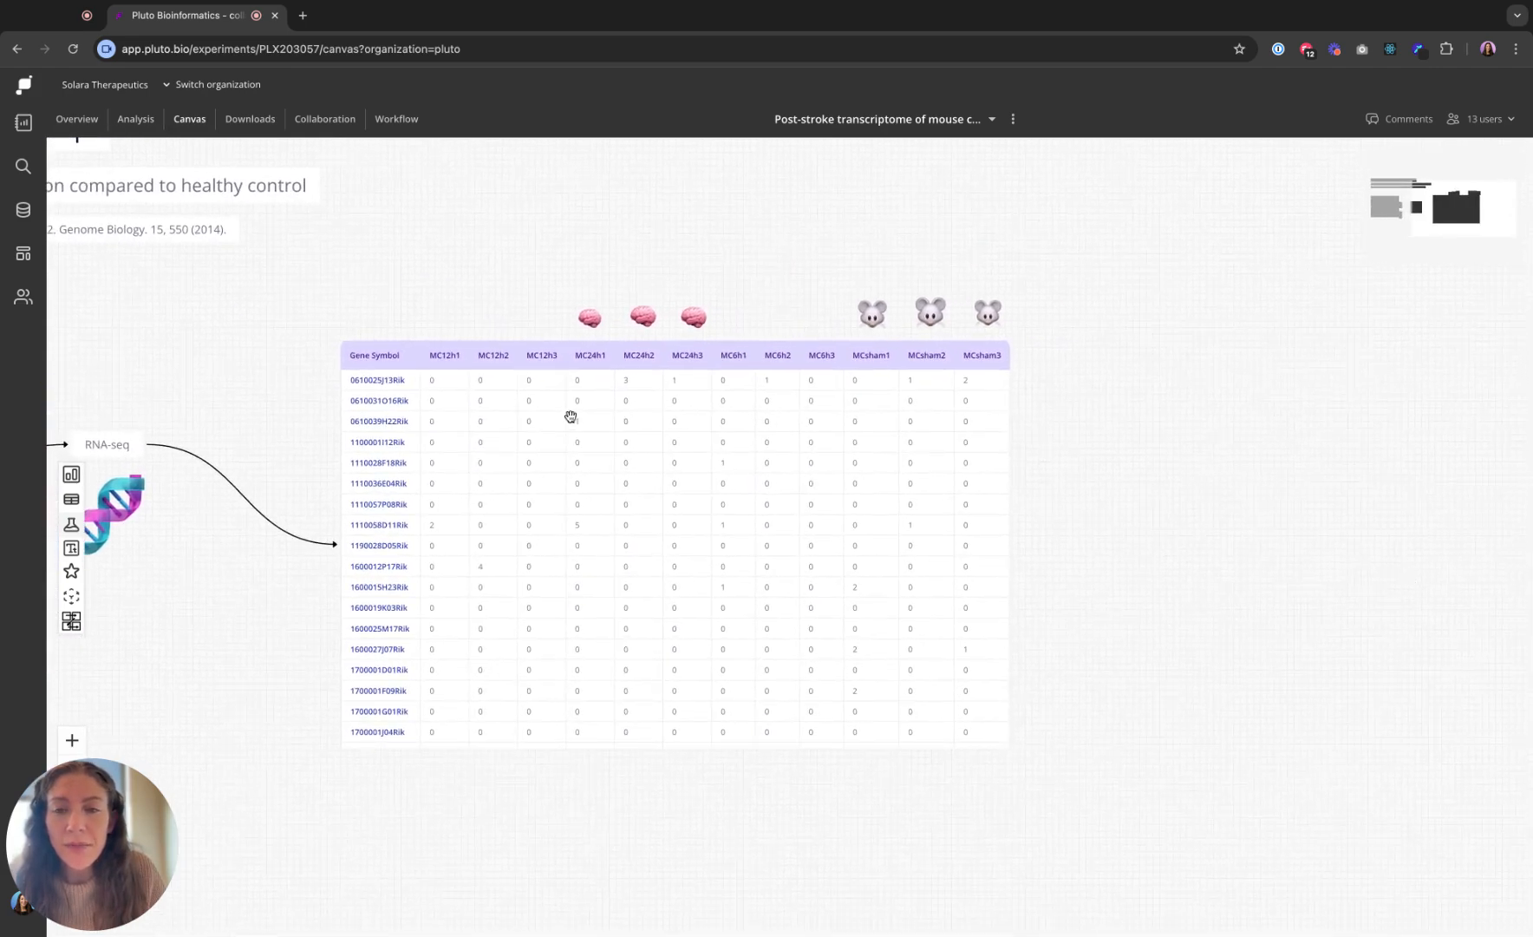
scroll(1129, 405, "right", 1)
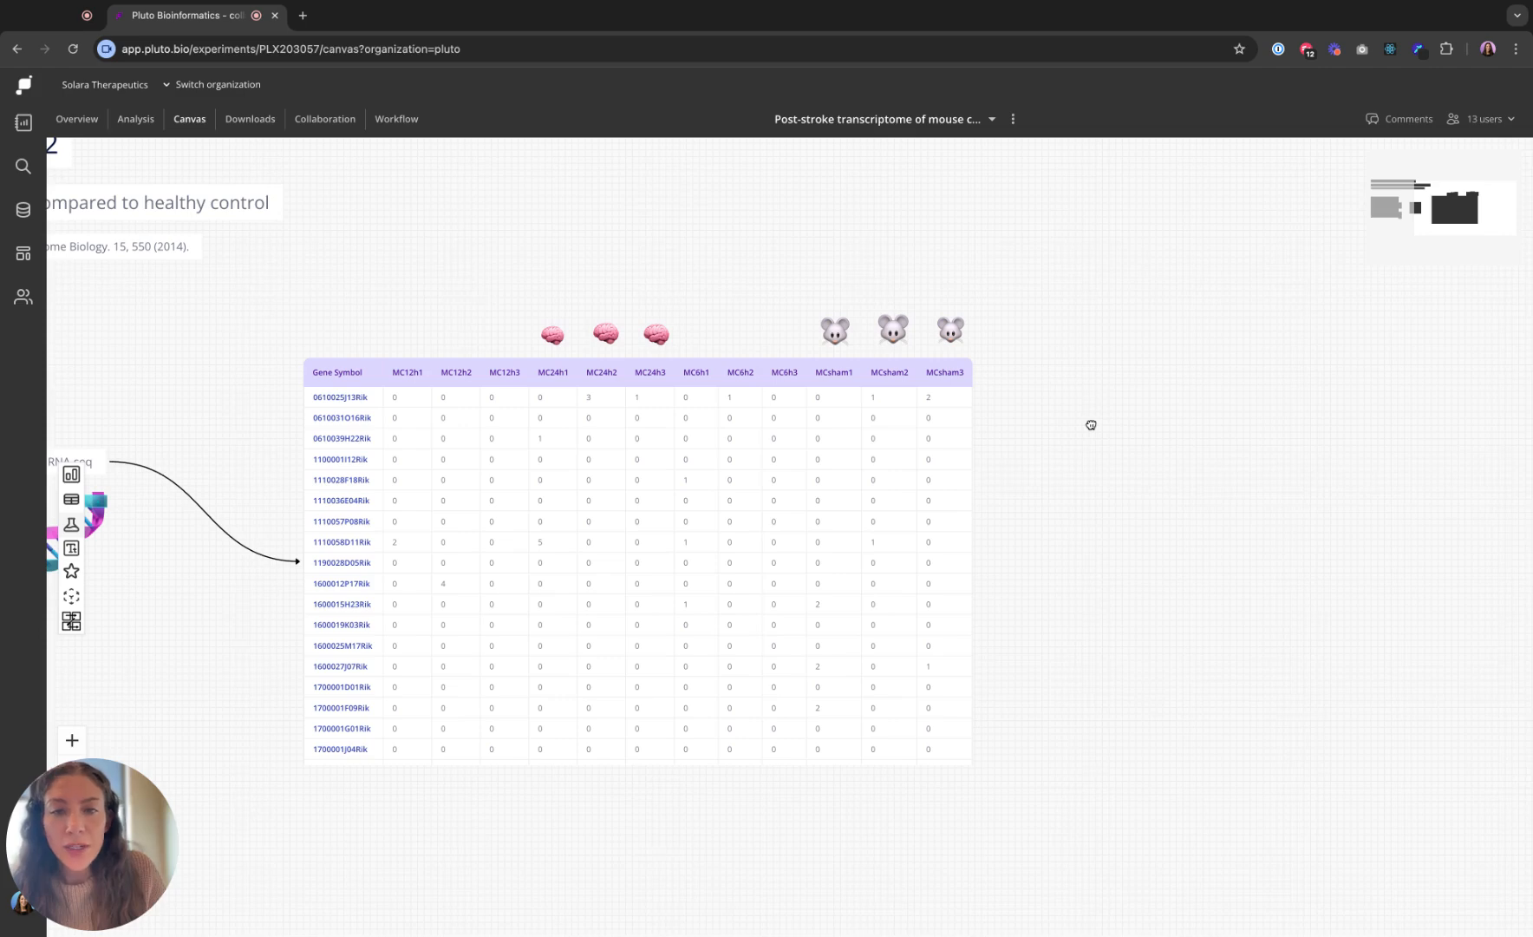
left_click(71, 474)
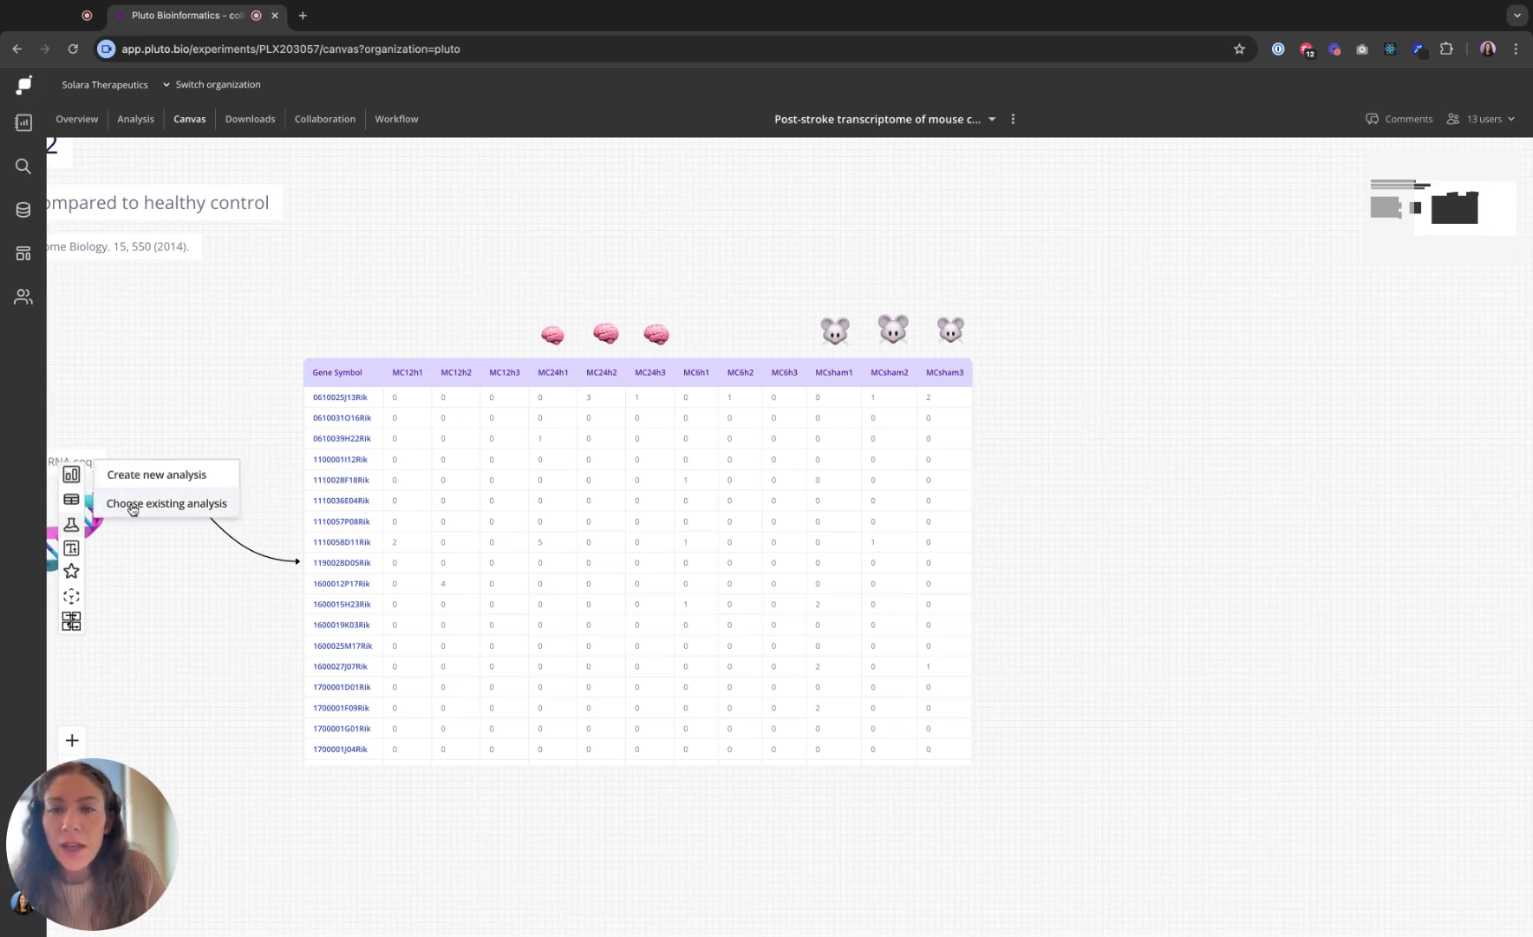
left_click(132, 509)
left_click(507, 195)
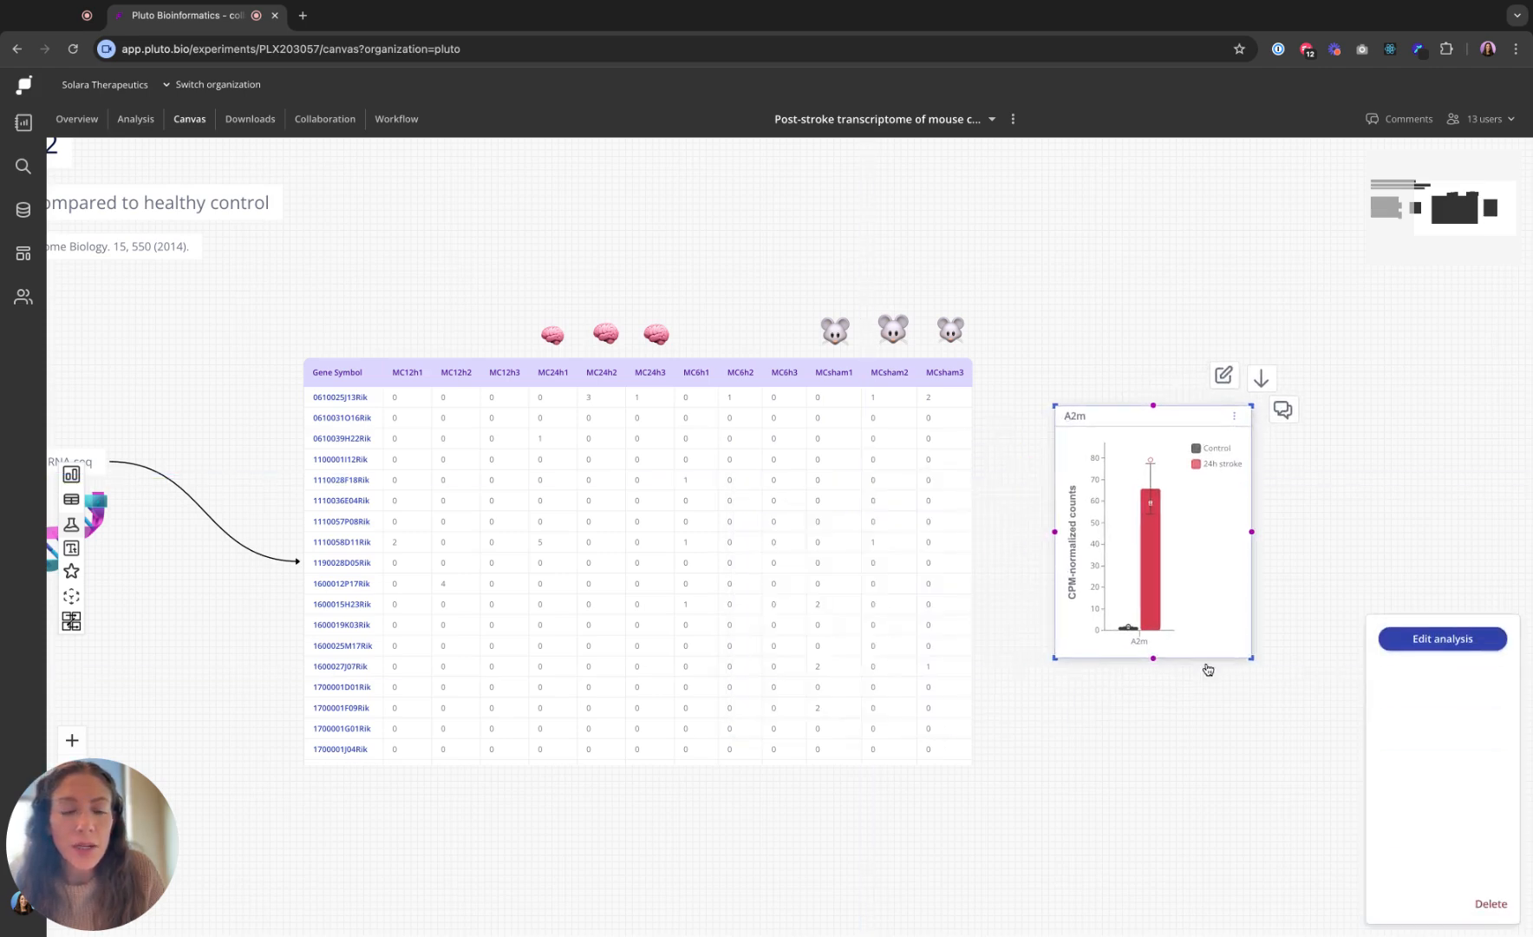
left_click_drag(1251, 662, 1330, 667)
left_click(1301, 751)
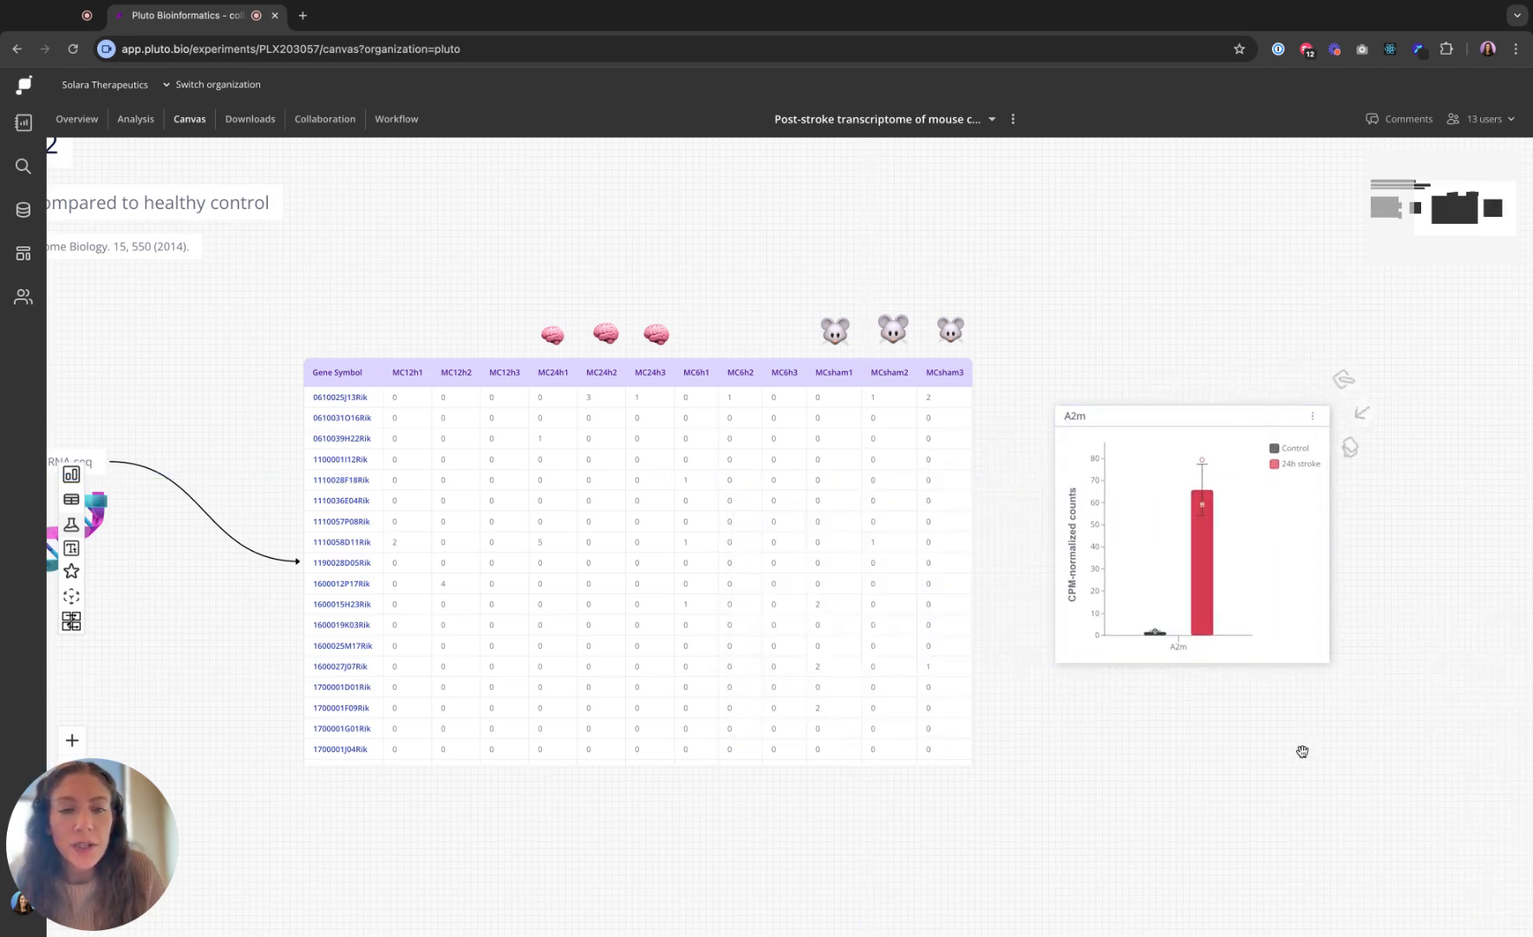
- Run an unpaired two-sample t-test on target A2m in its chart's analysis, comparing the 24h and N/A groups
left_click_drag(1381, 777, 1291, 747)
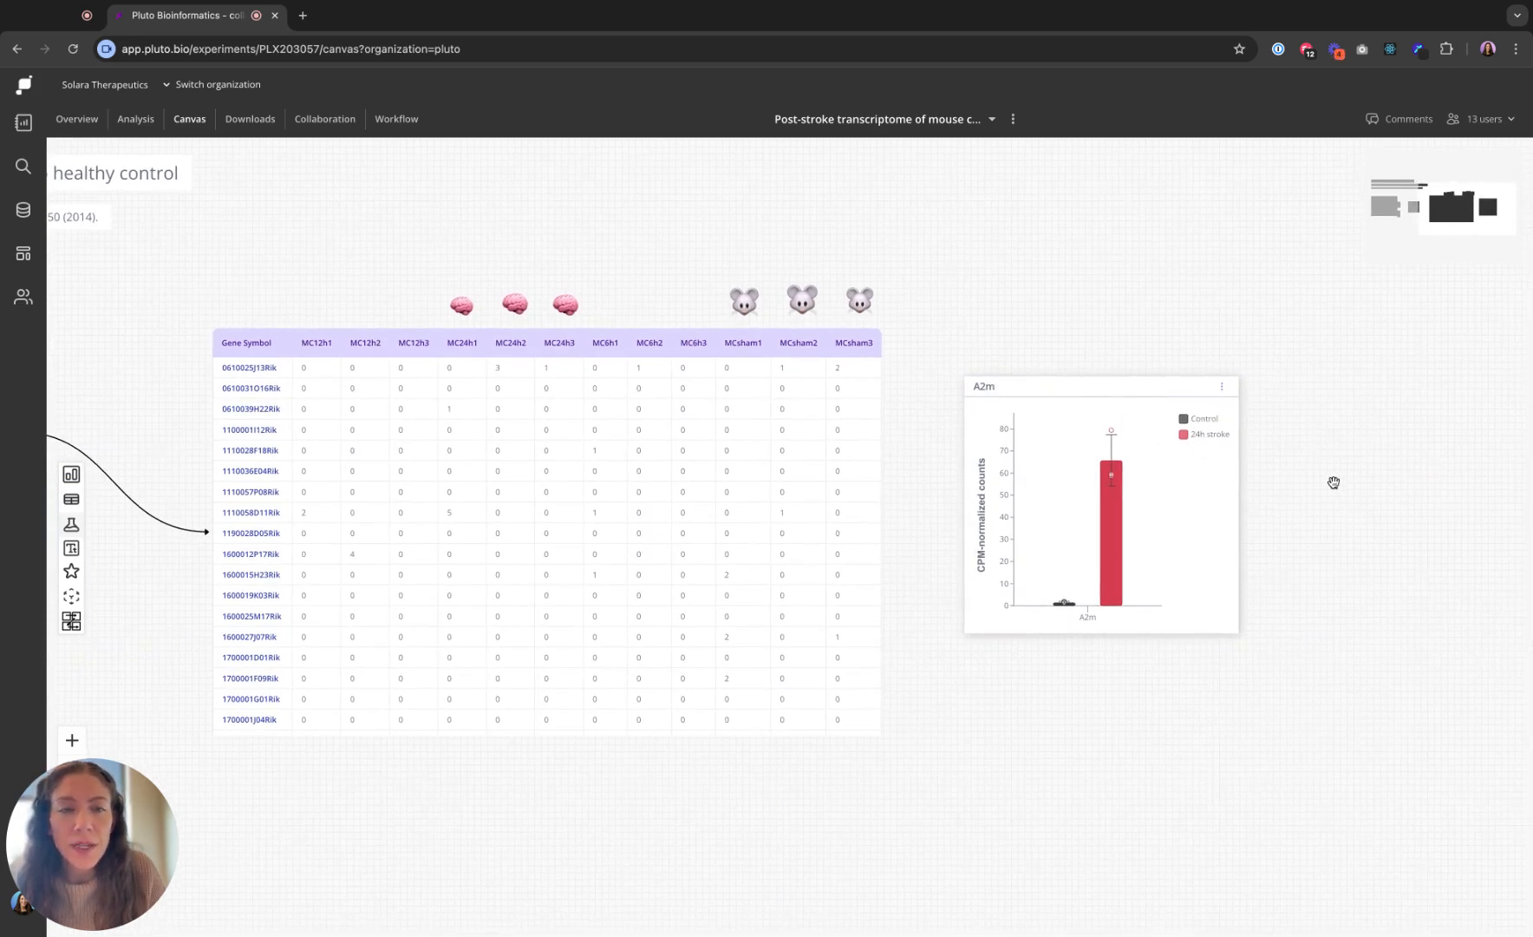
left_click_drag(1391, 518, 1335, 484)
mouse_move(1006, 570)
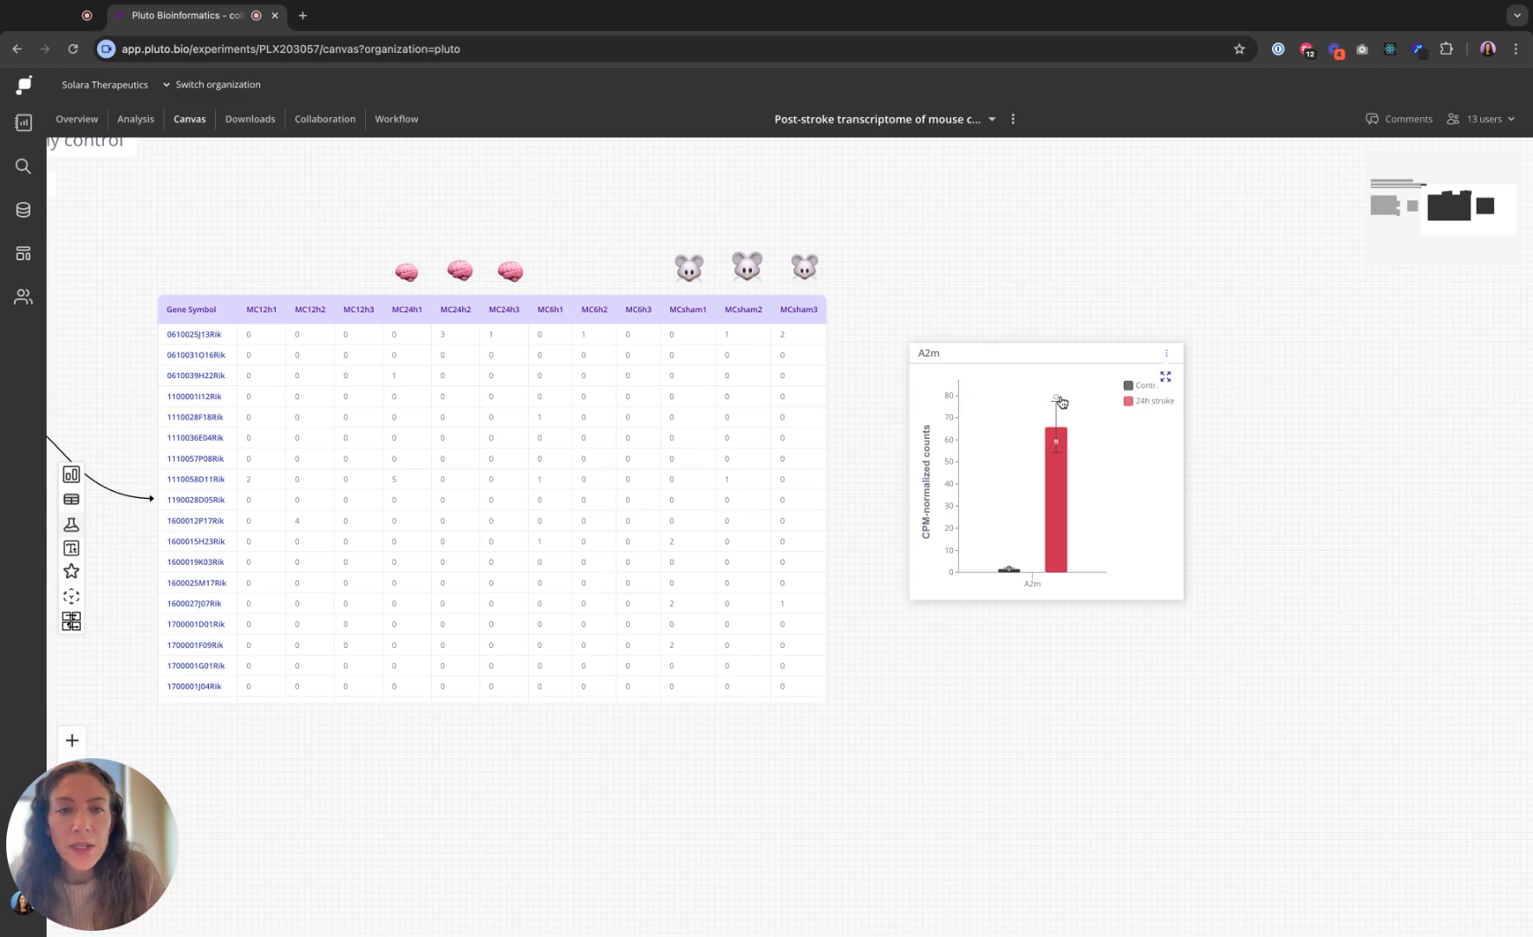
mouse_move(1057, 397)
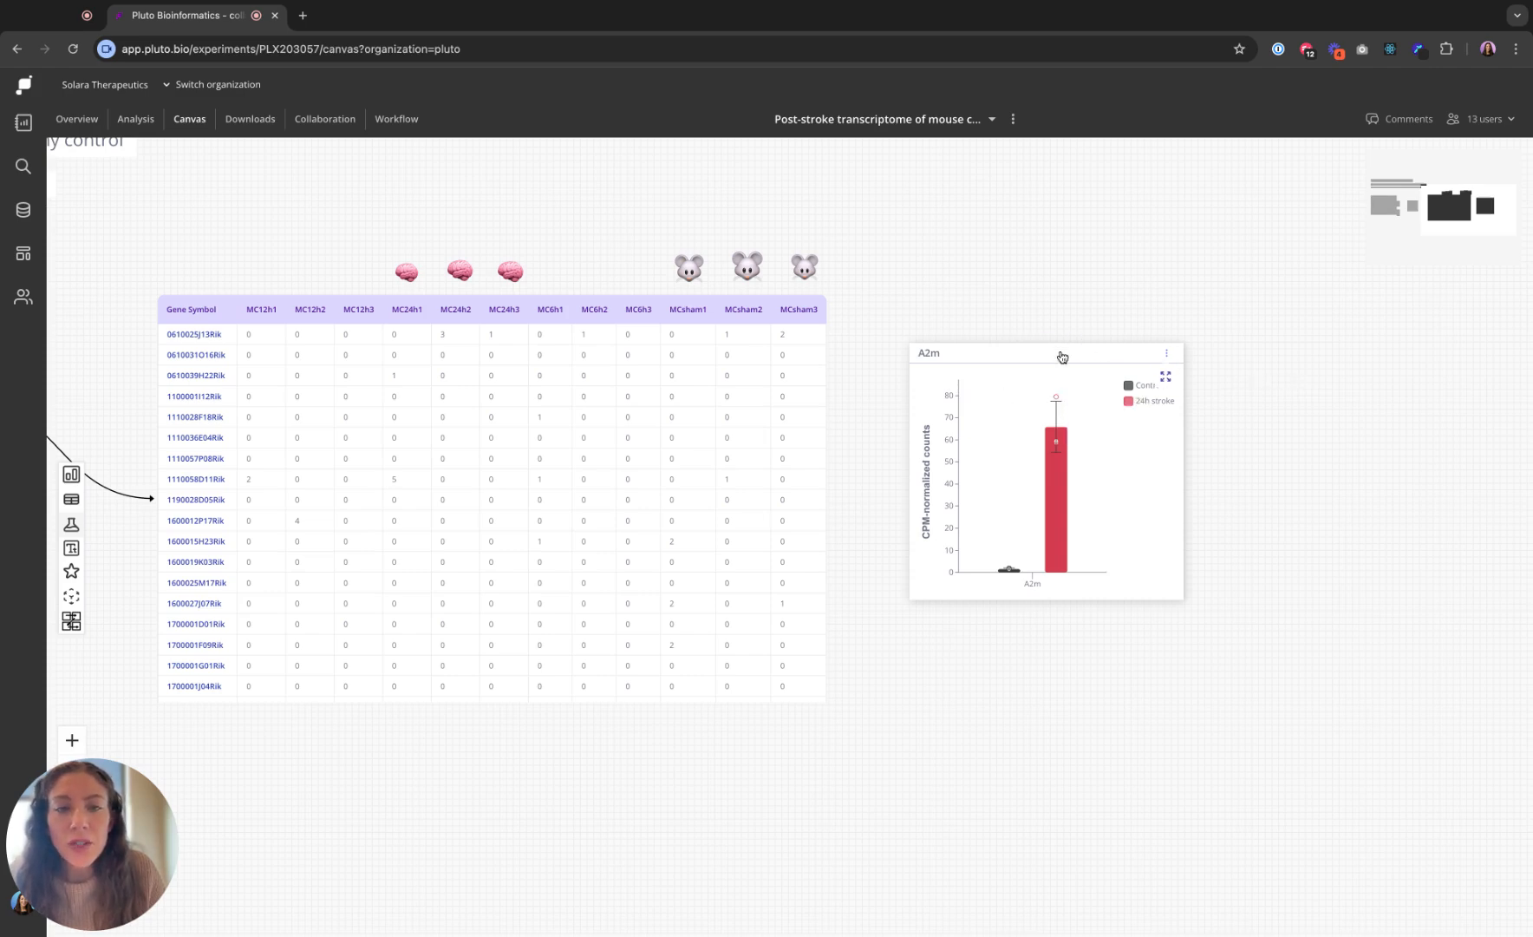
left_click(1062, 357)
left_click(254, 200)
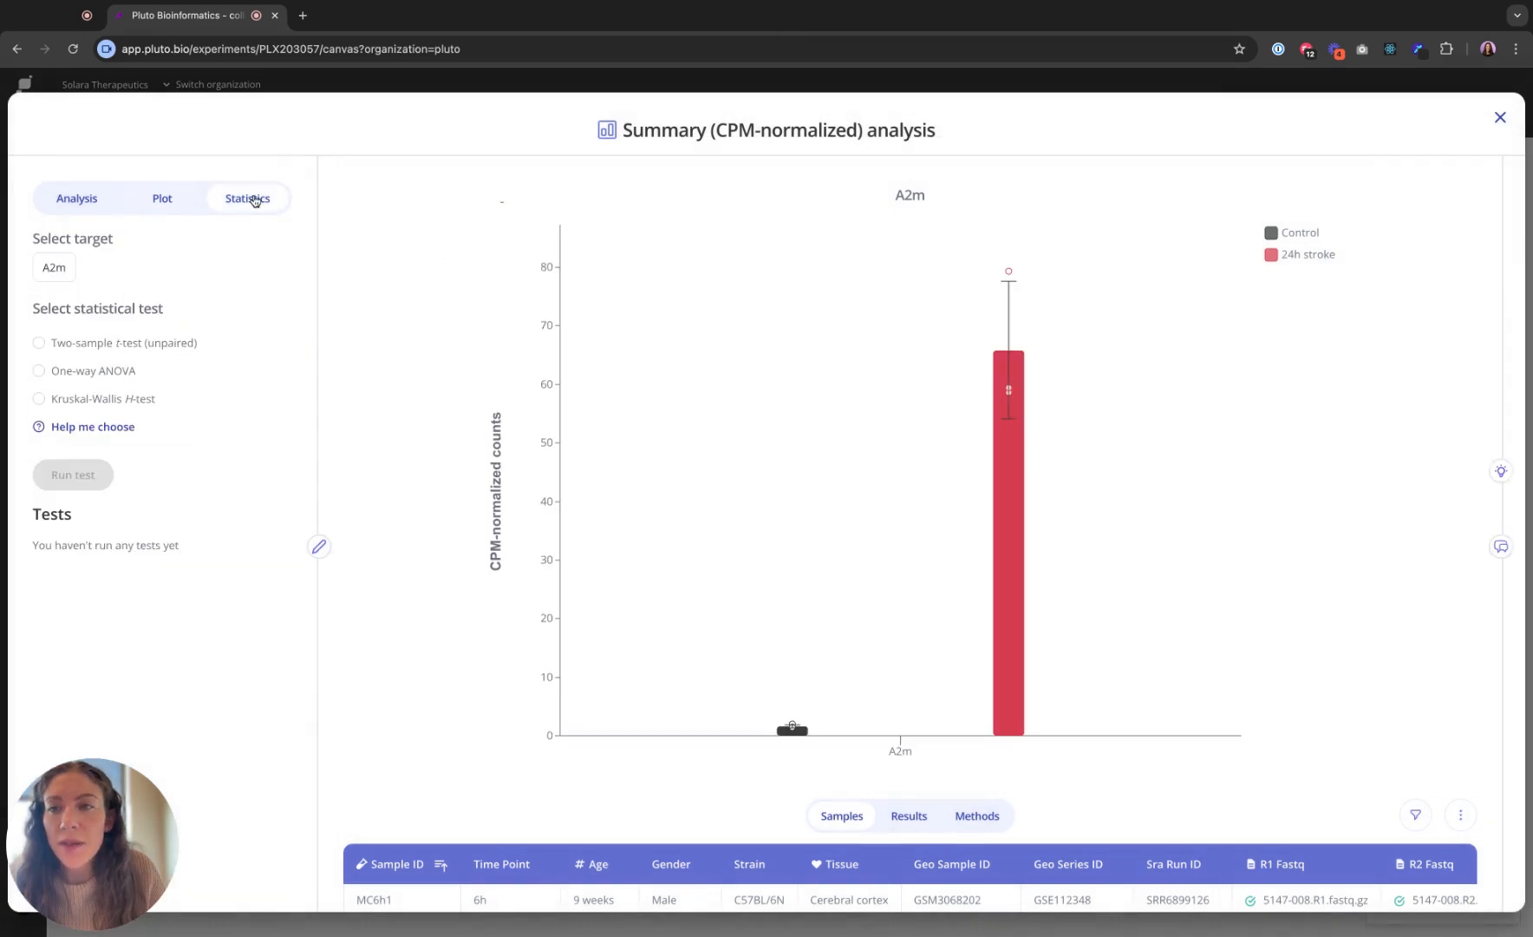
left_click(39, 343)
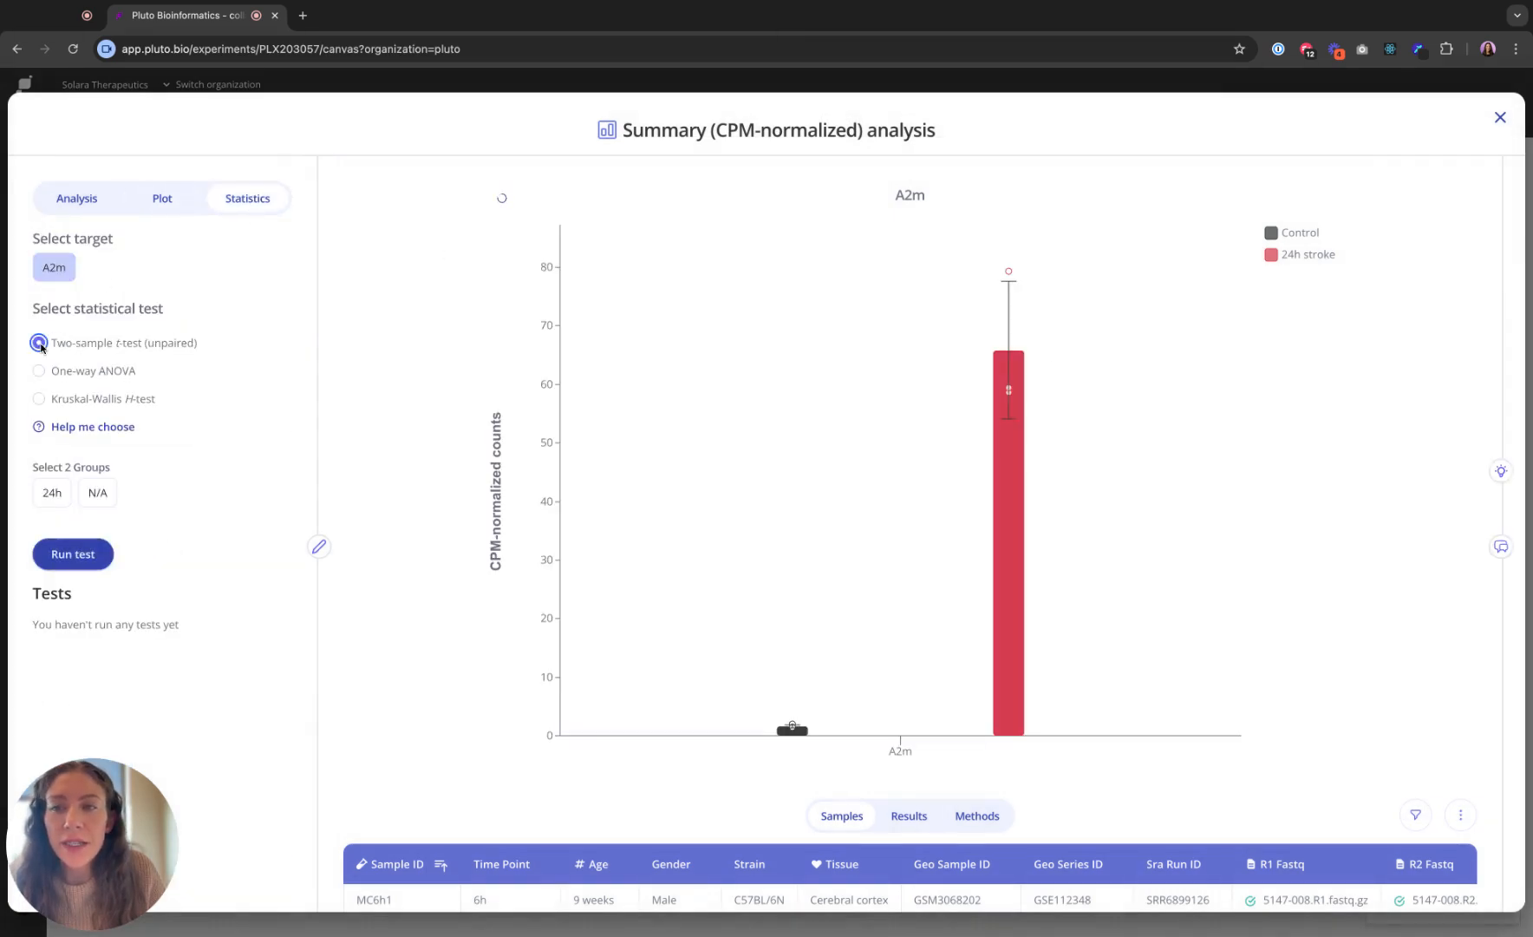
left_click(53, 501)
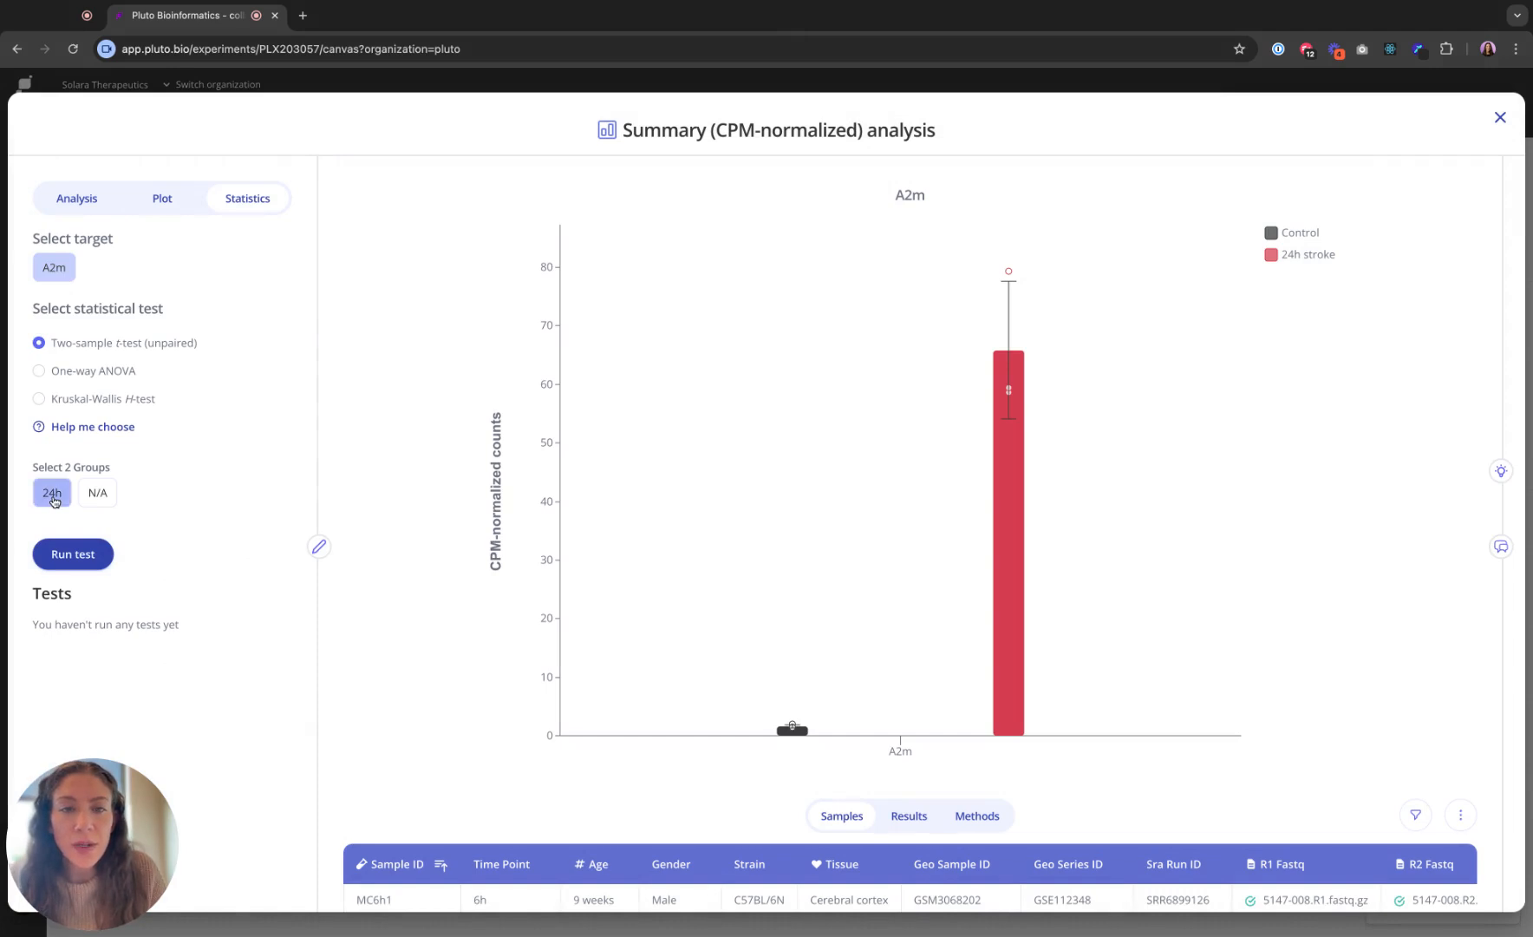
left_click(101, 497)
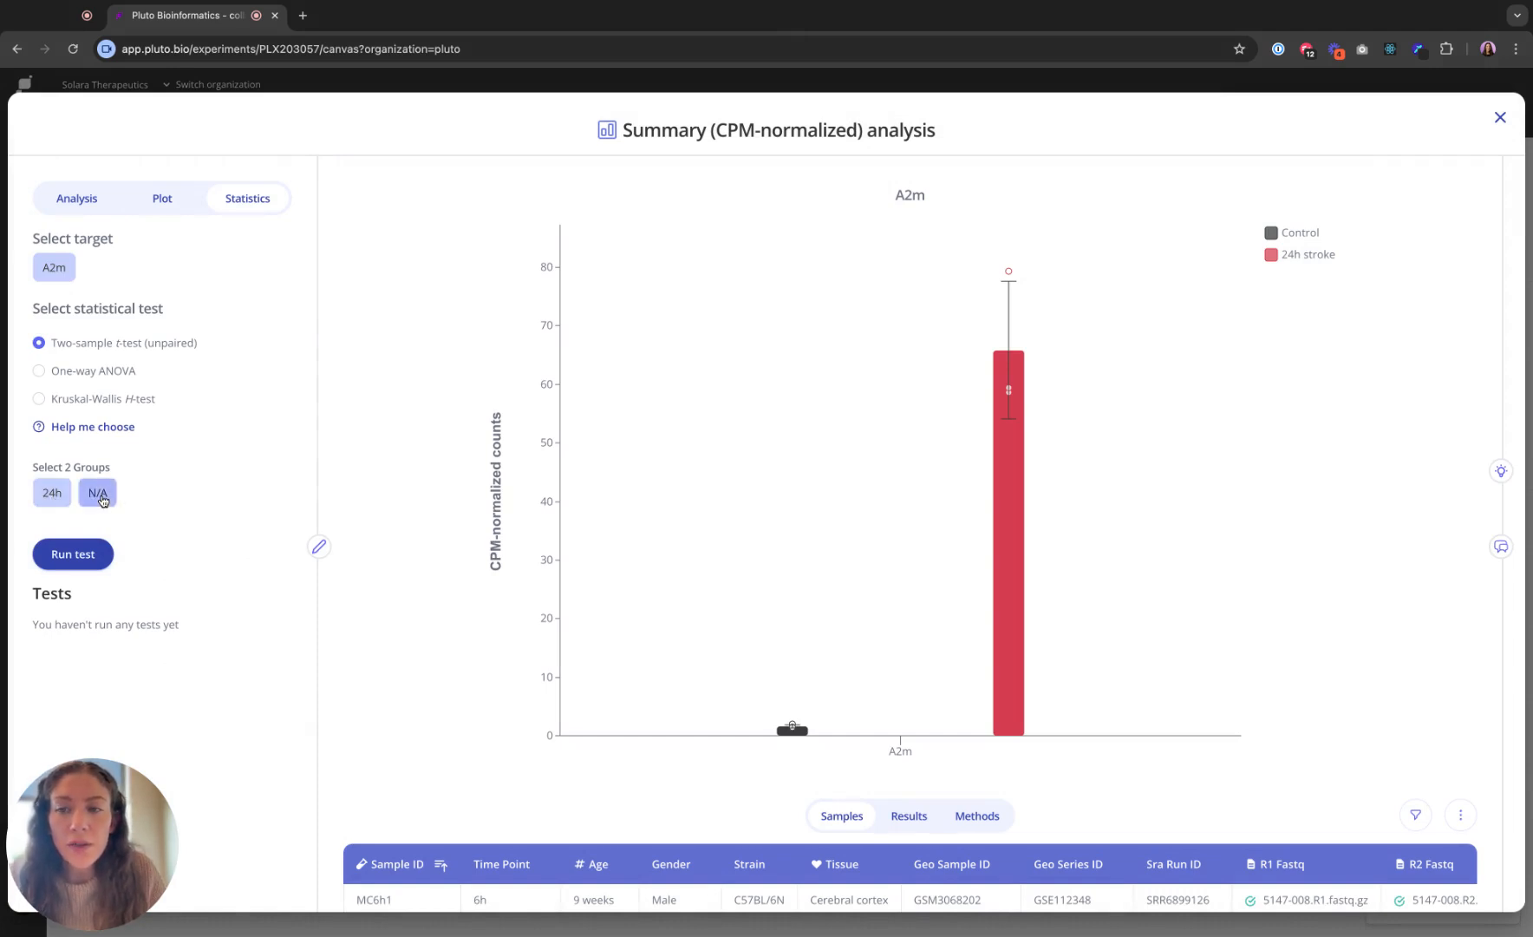
left_click(103, 555)
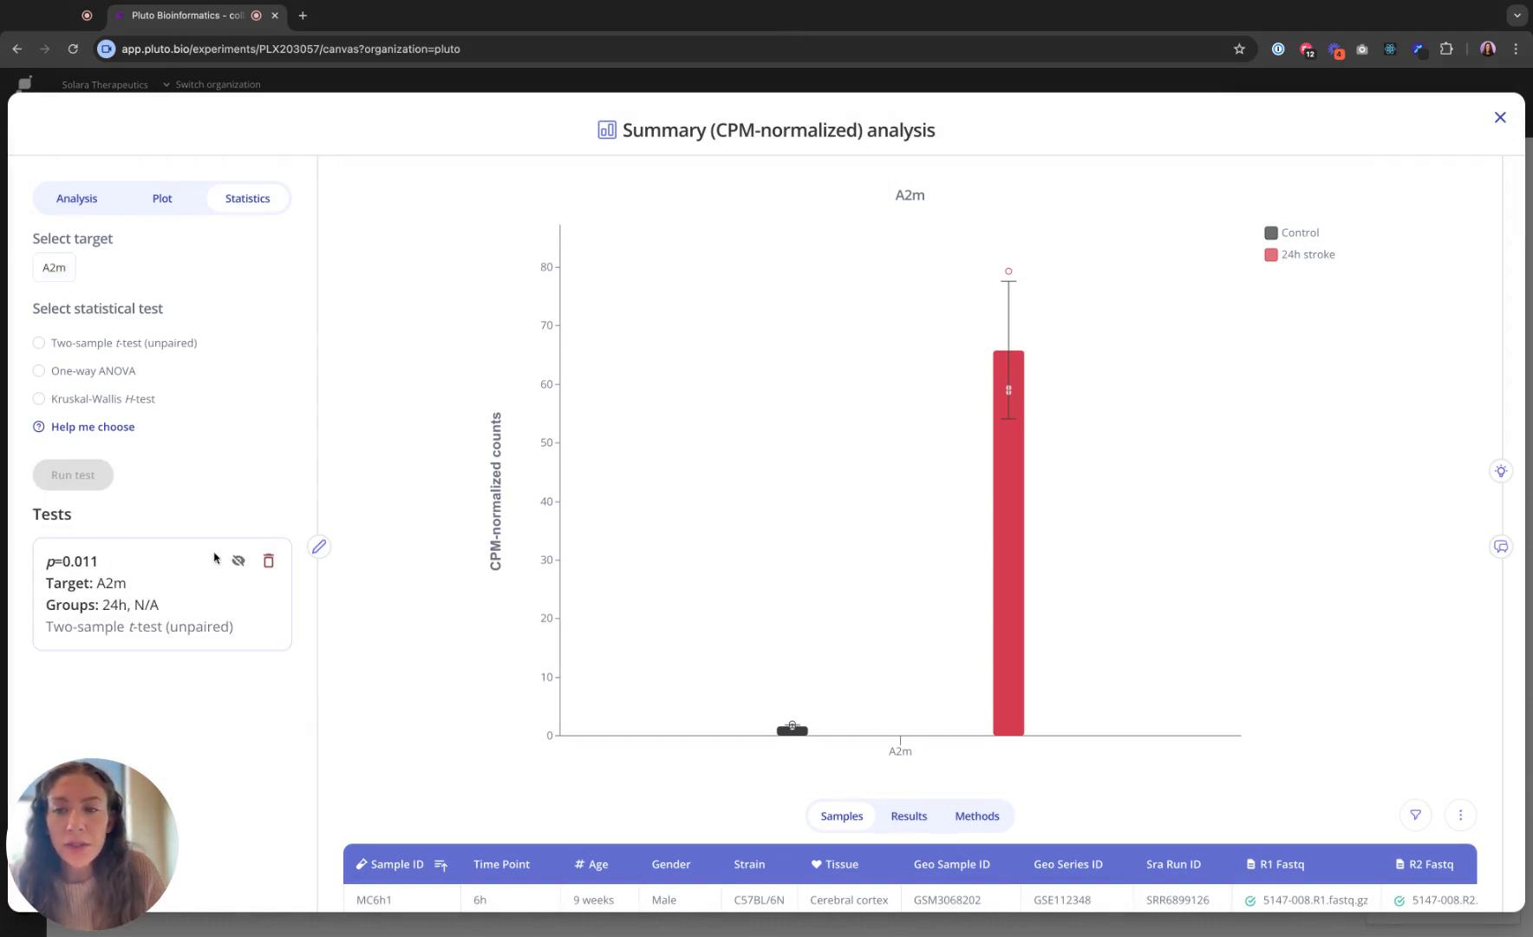
- Show the t-test's significance bracket on the A2m plot and return to the canvas
left_click(239, 562)
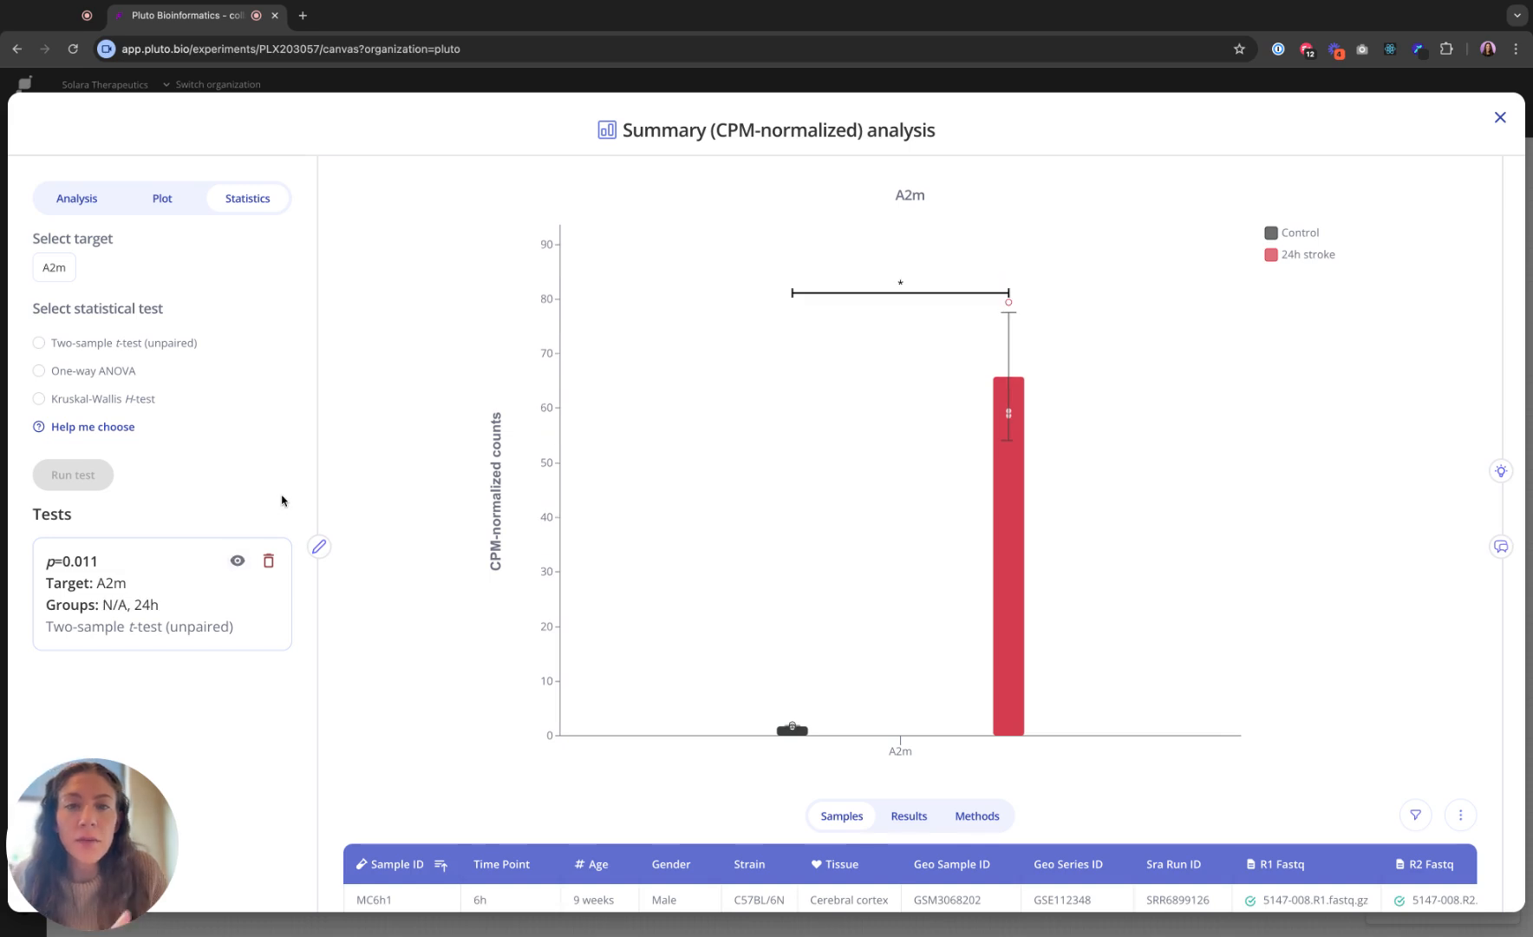
mouse_move(792, 730)
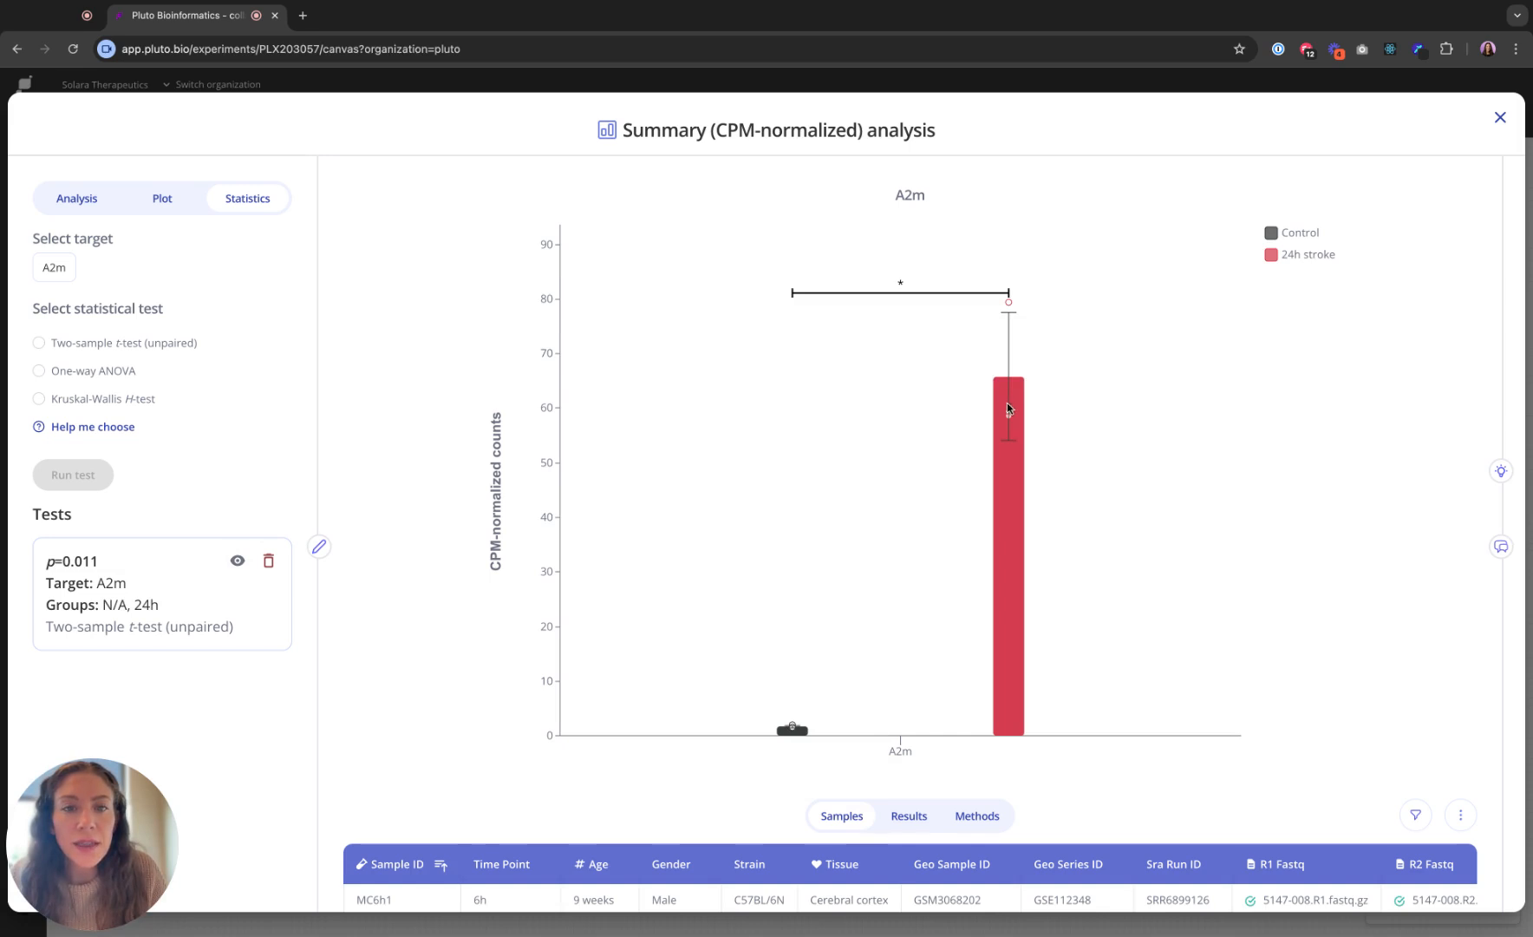
mouse_move(1006, 303)
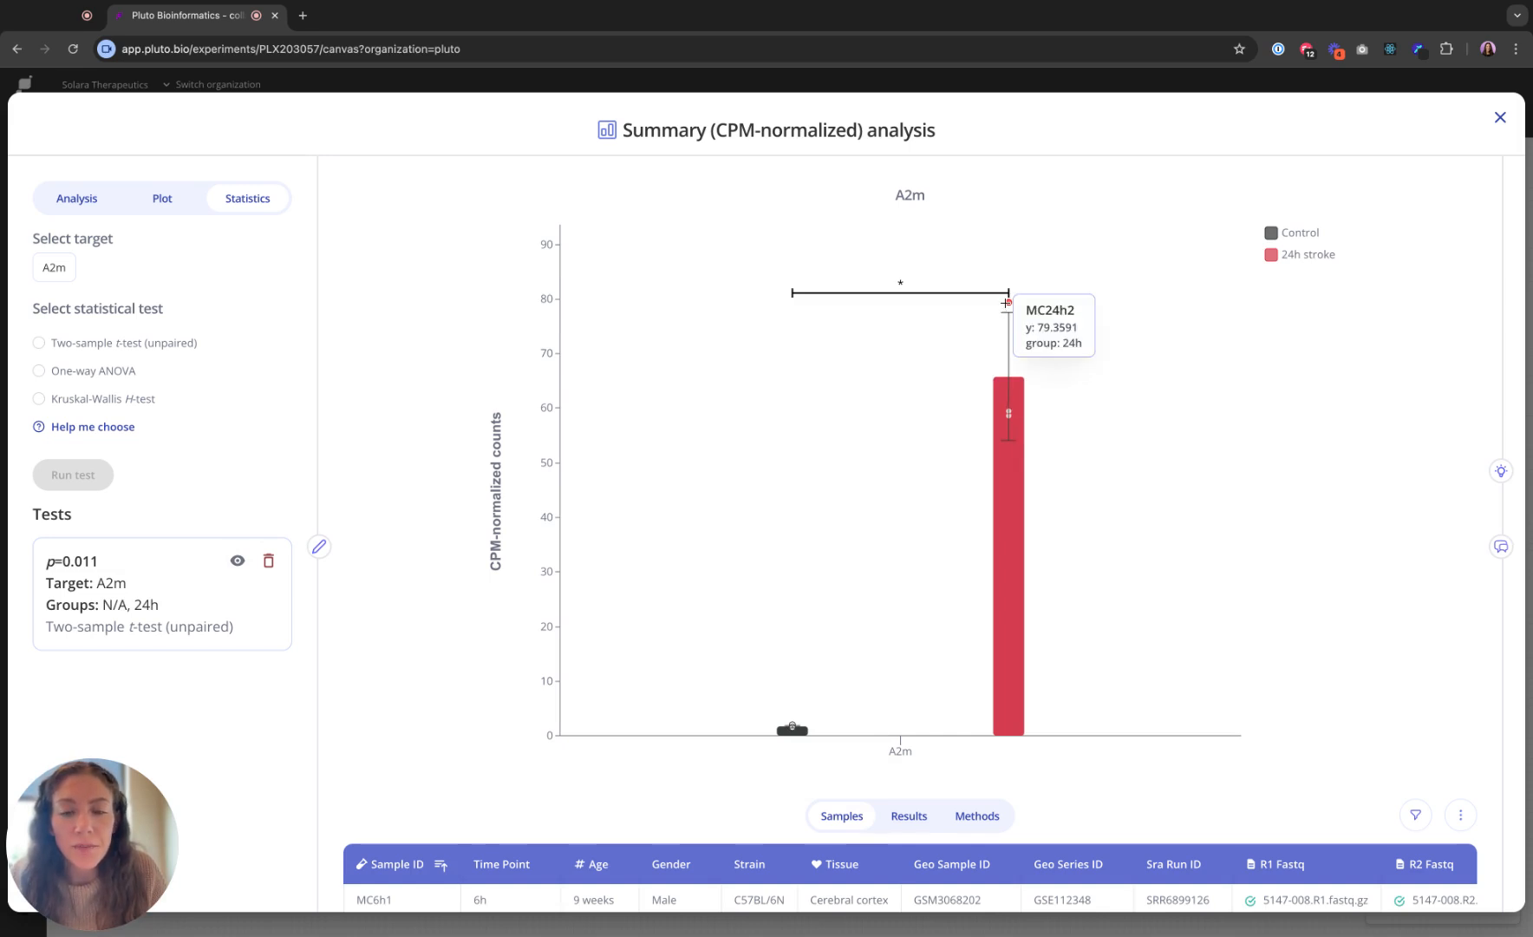
left_click(1500, 119)
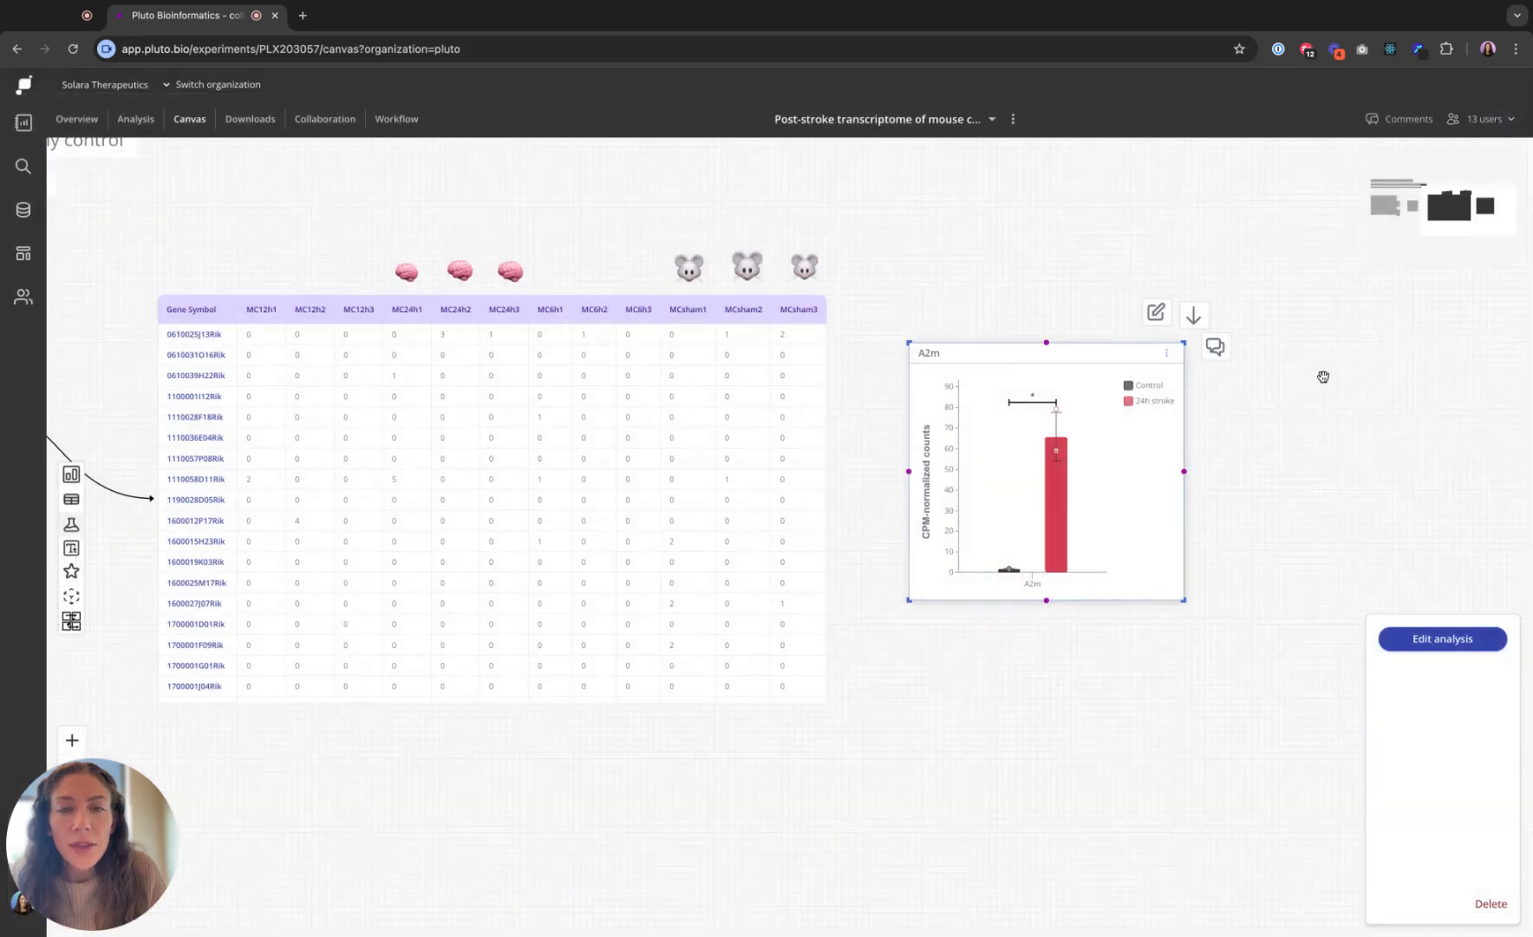
scroll(1320, 443, "right", 5)
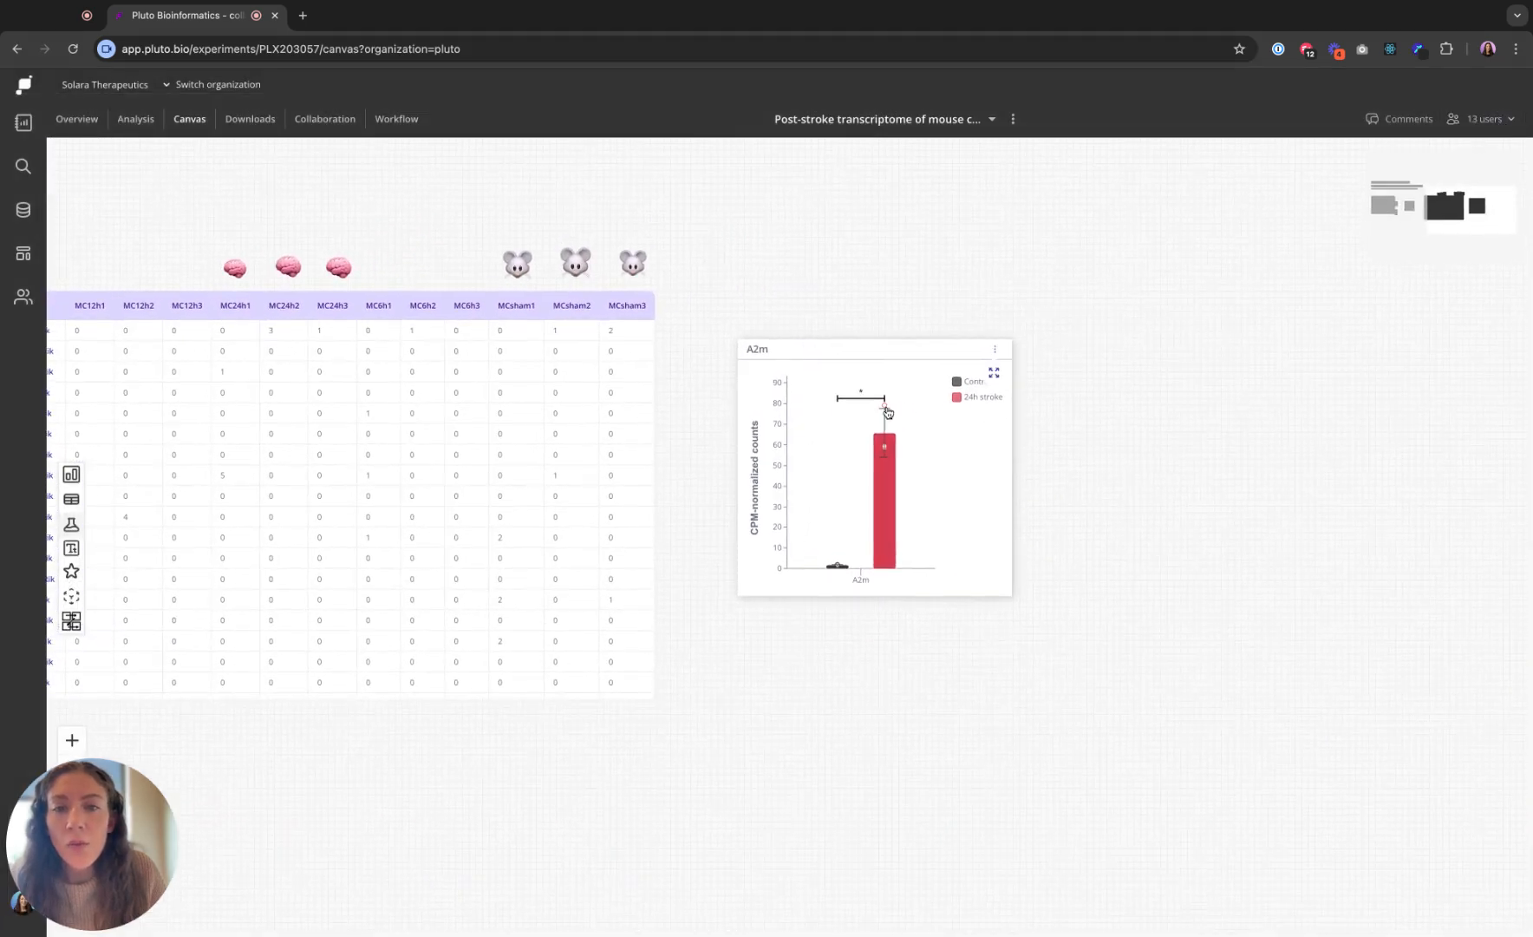
scroll(772, 639, "left", 5)
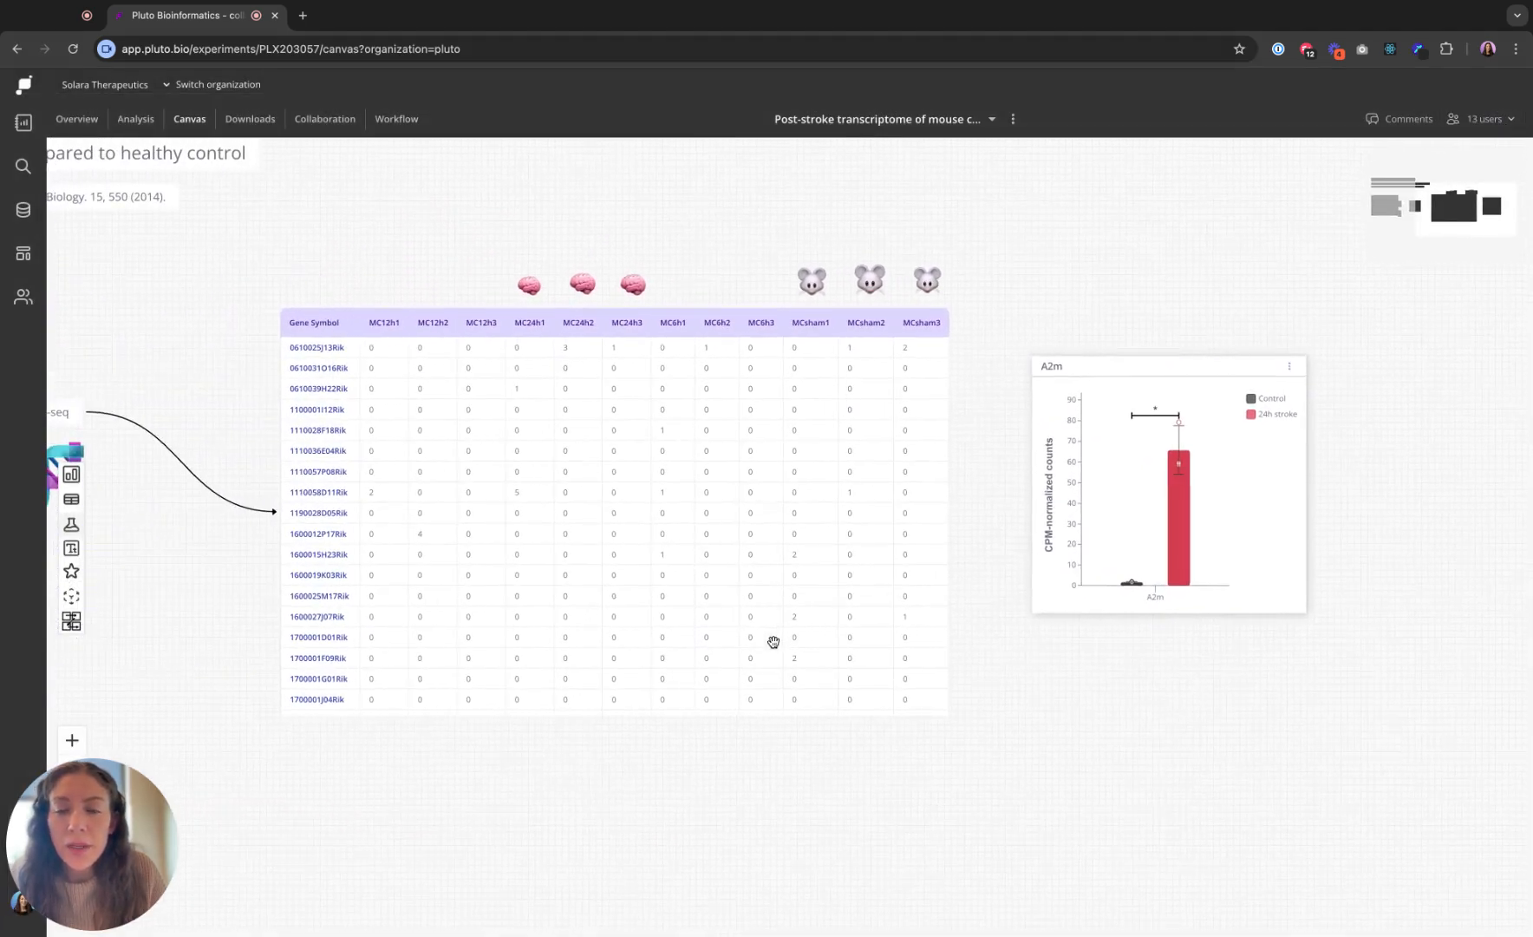
- Look through the counts table's gene rows again and inspect the 24h sample points on the A2m bar chart
scroll(353, 608, "down", 10)
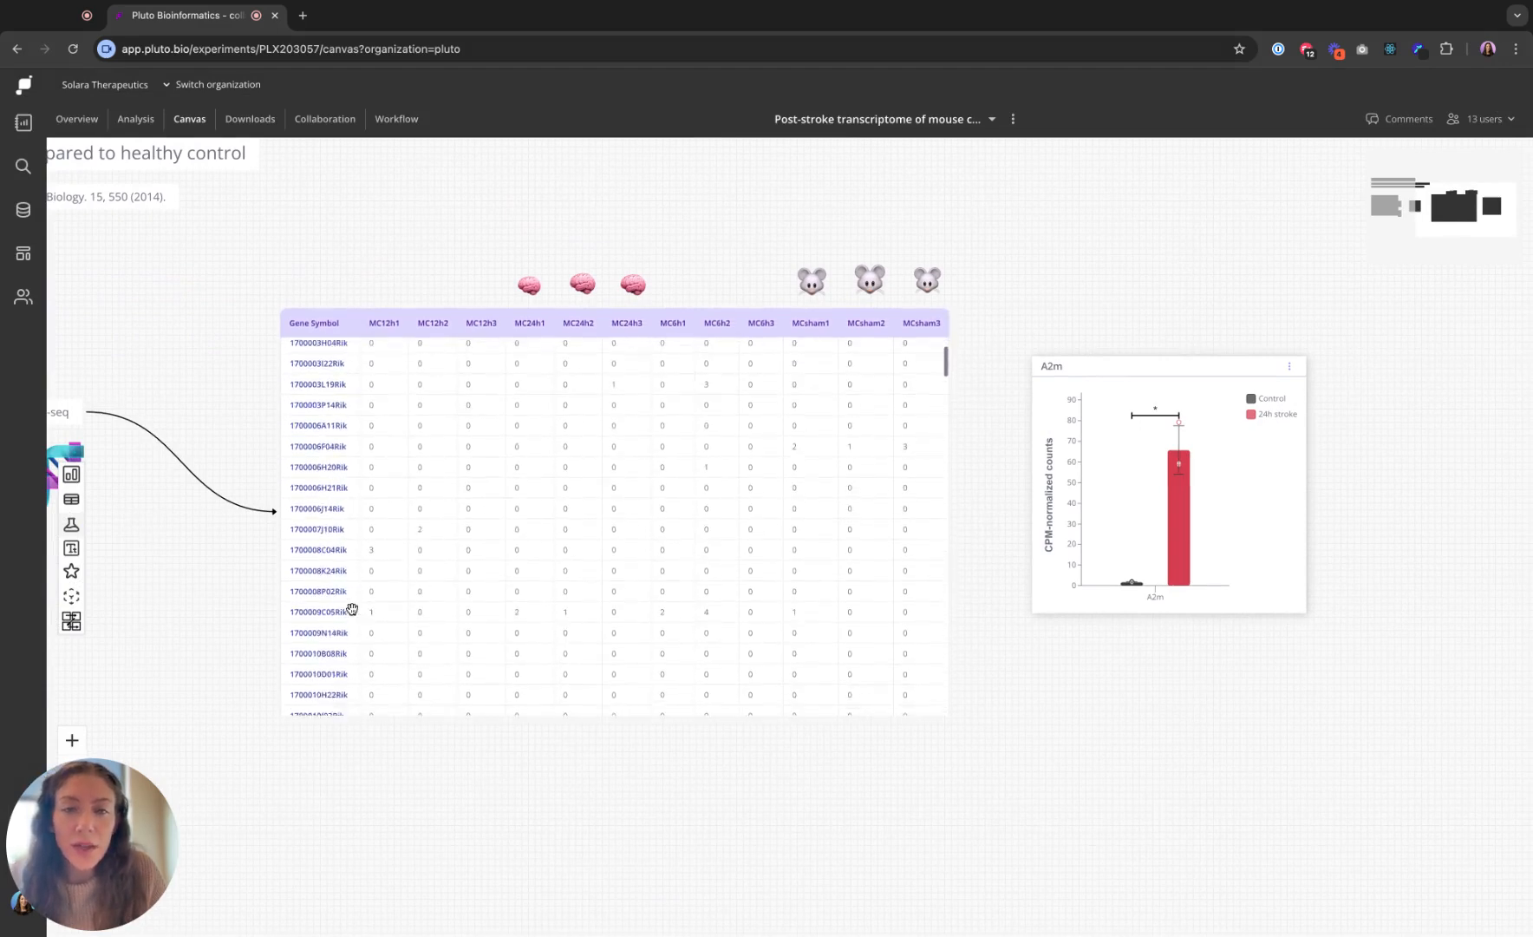
scroll(619, 527, "up", 10)
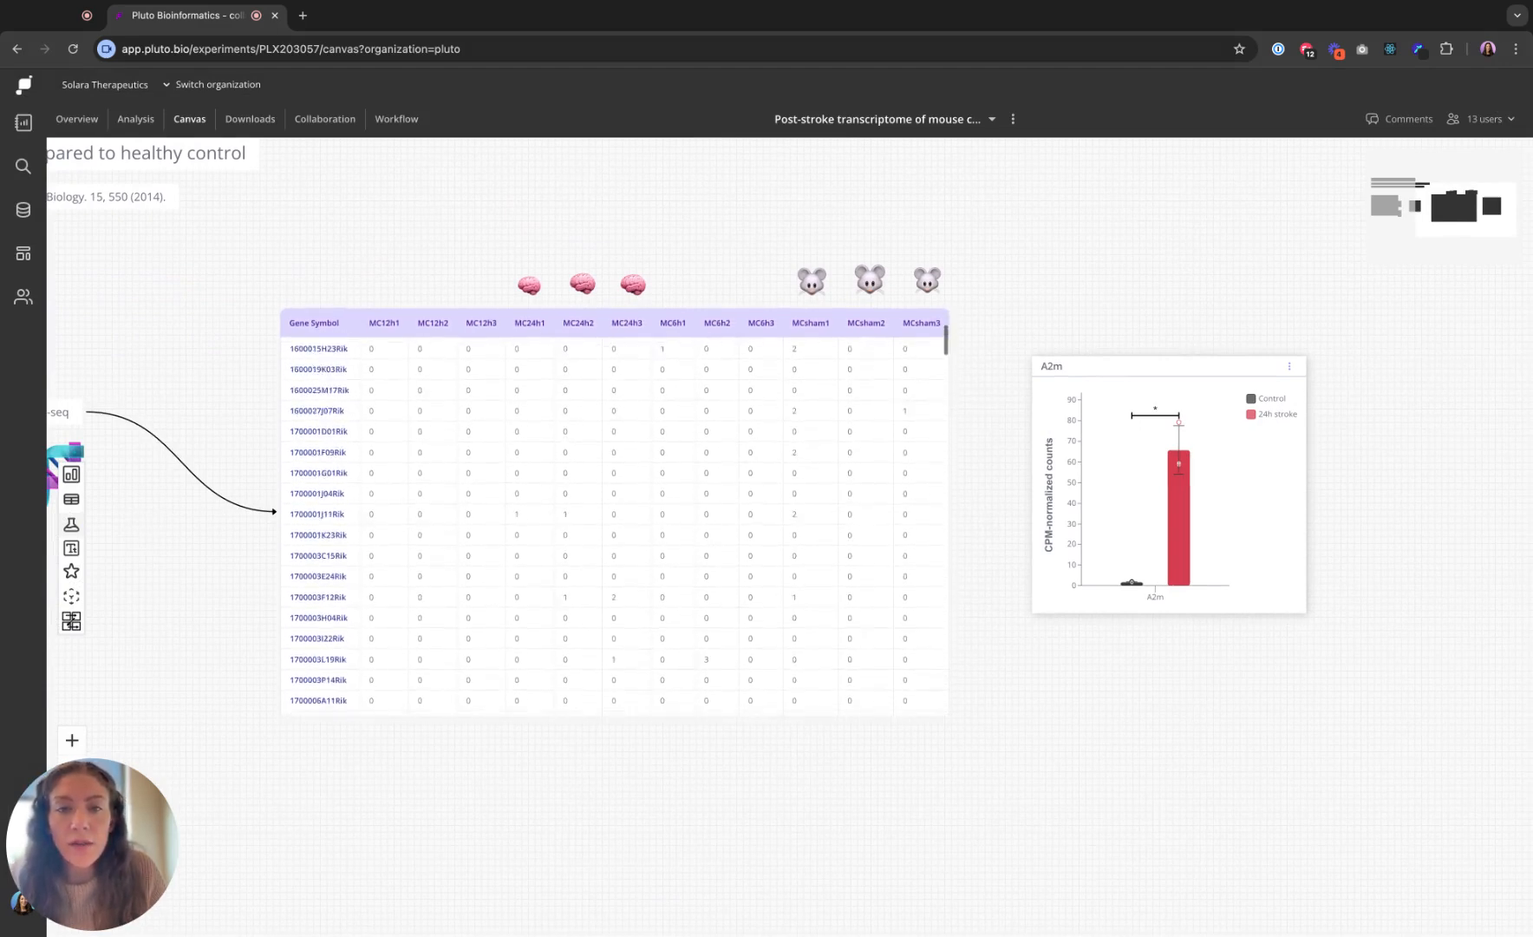
scroll(949, 788, "right", 3)
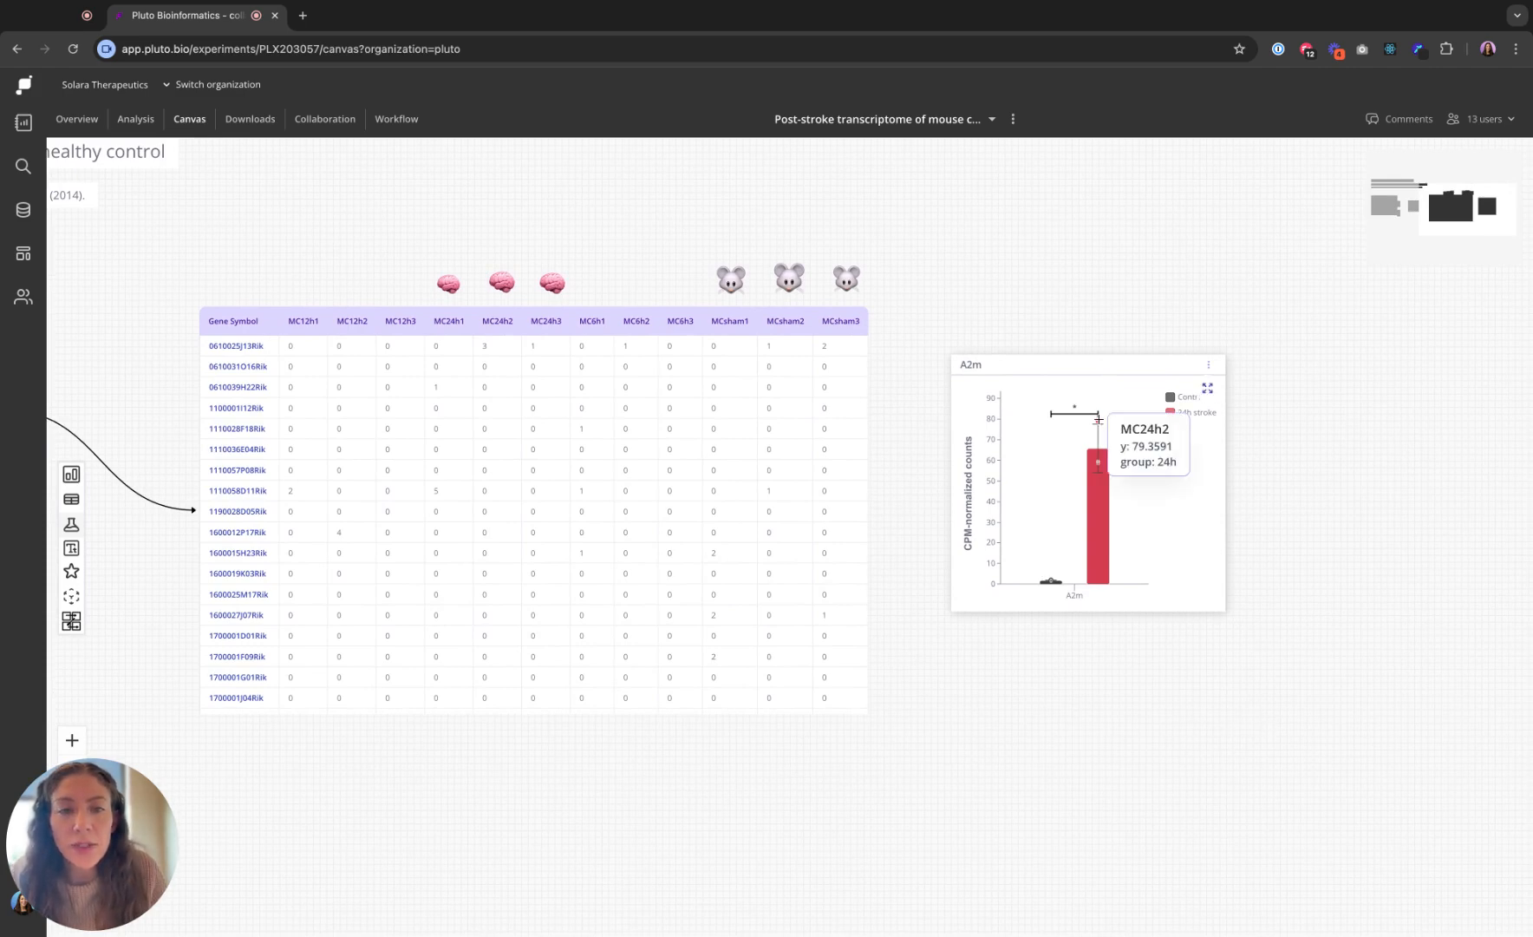
mouse_move(1099, 463)
left_click(1078, 603)
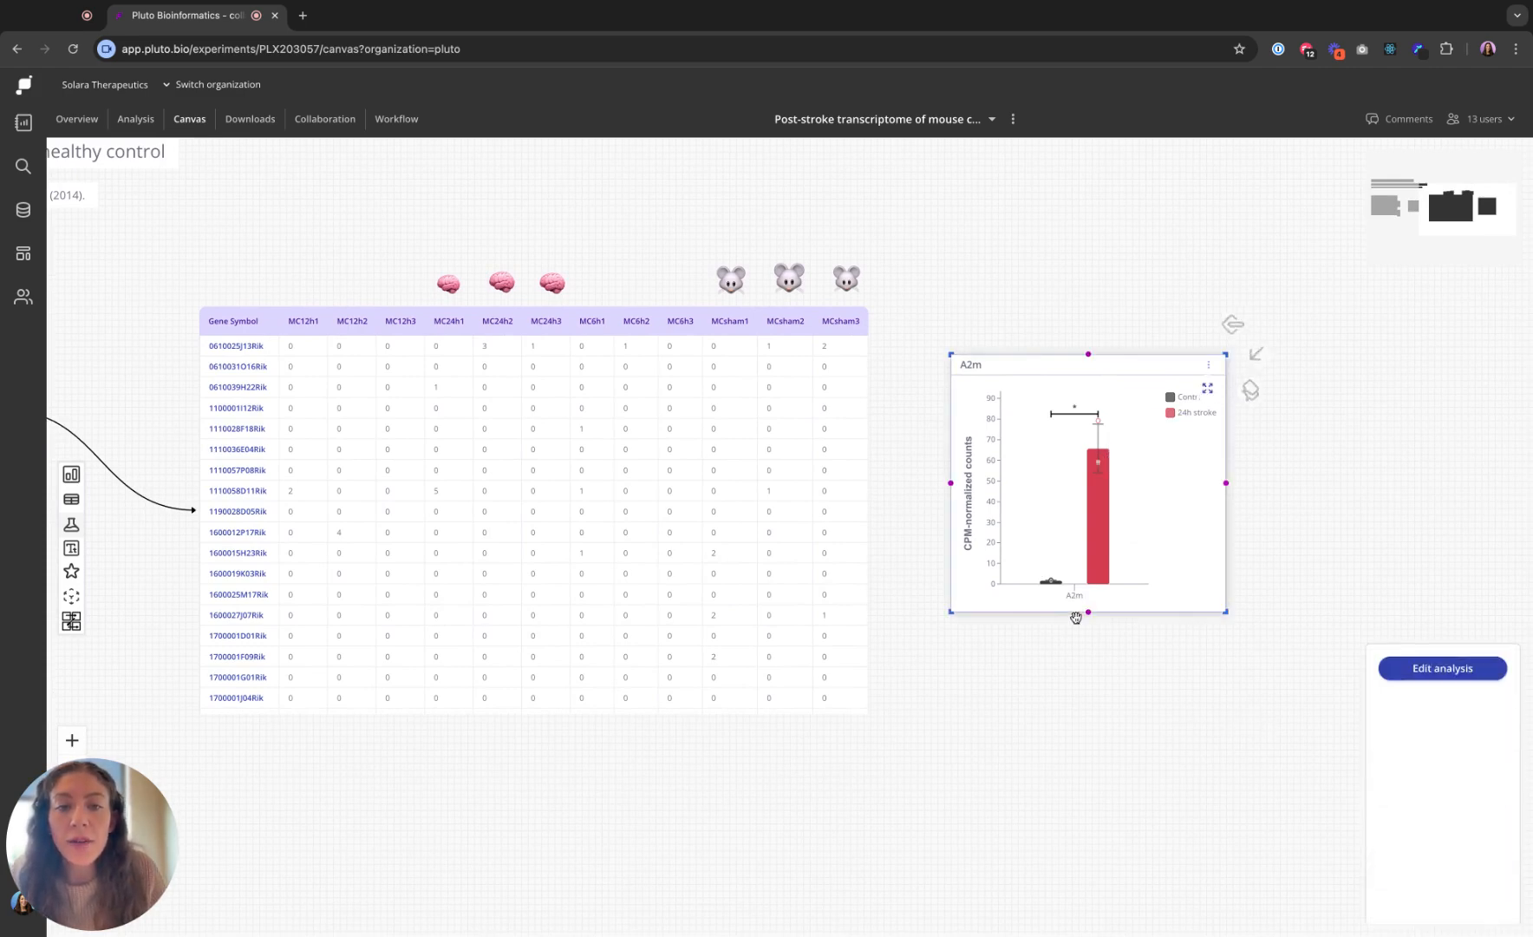
left_click(1074, 645)
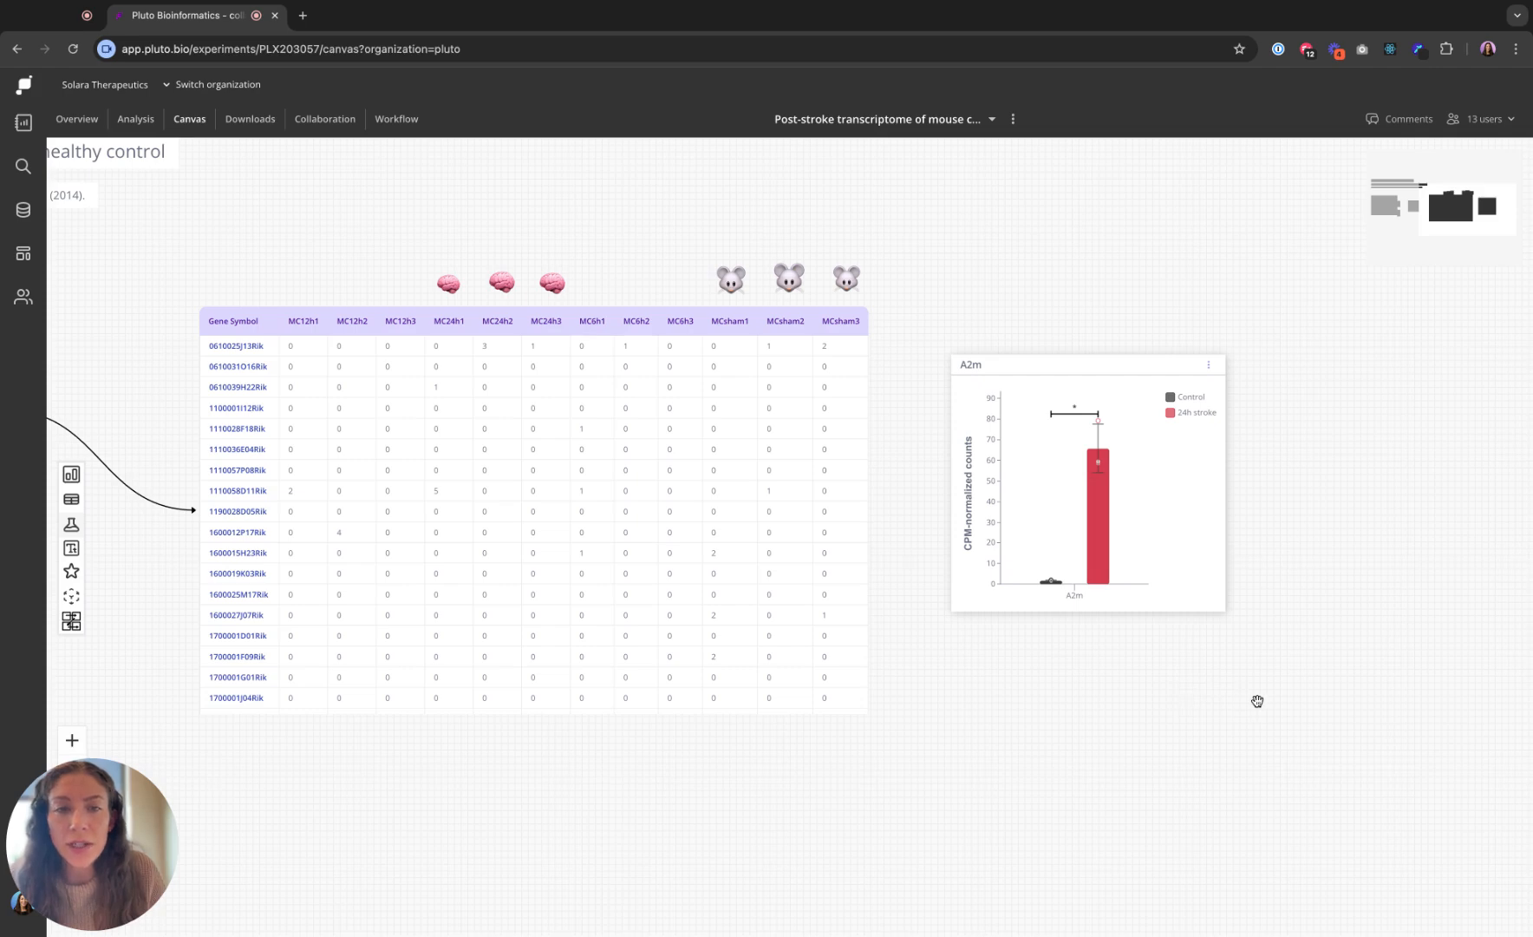
scroll(1434, 732, "right", 5)
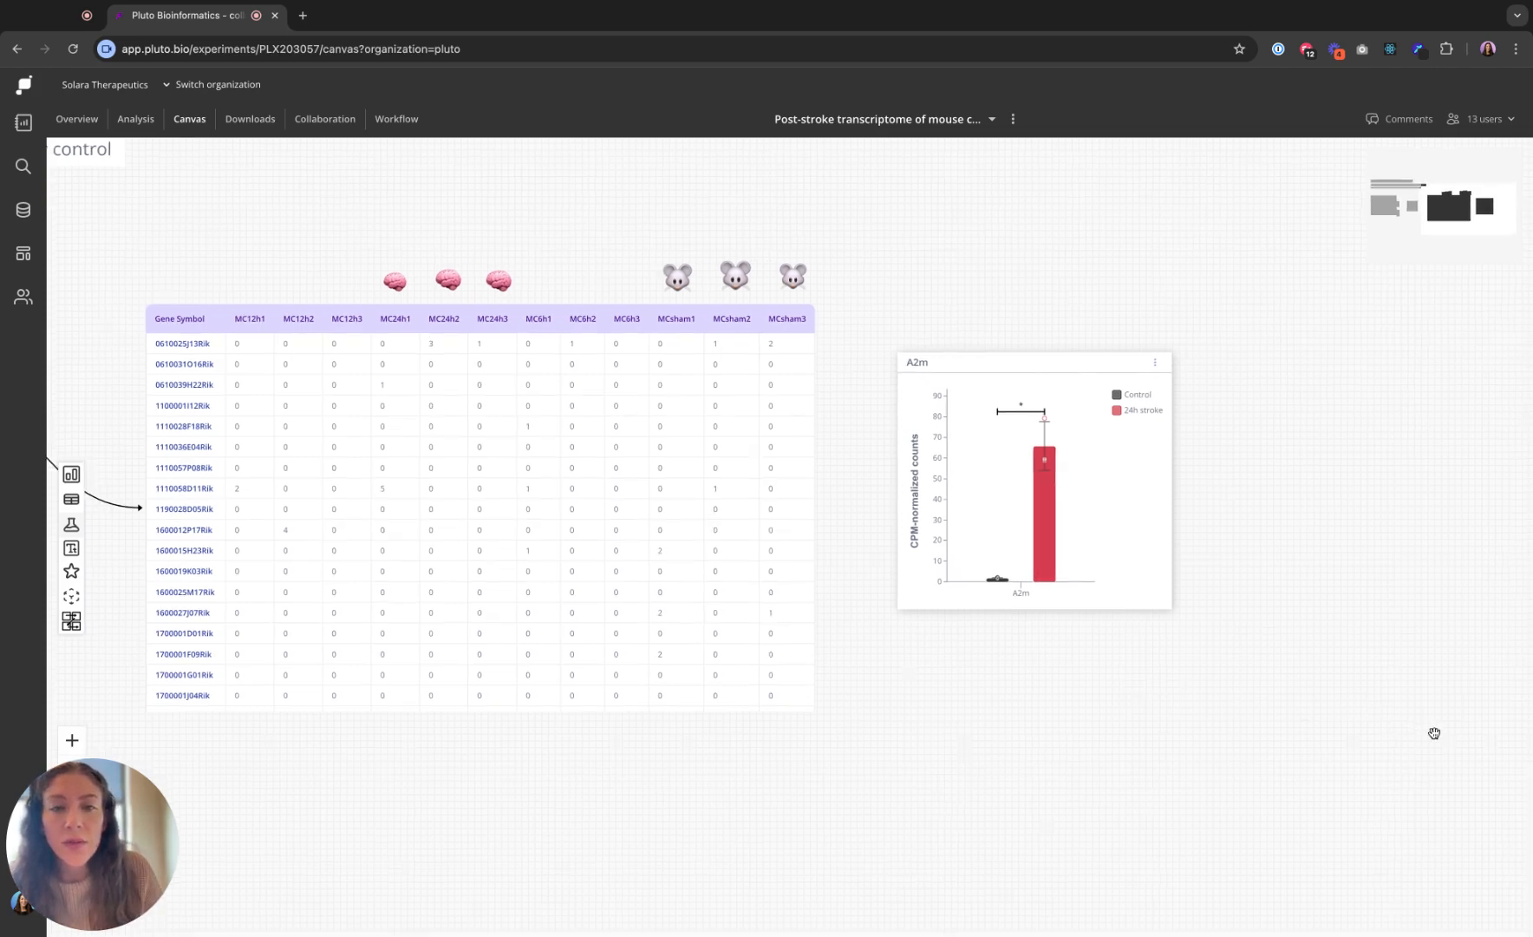
scroll(1435, 733, "right", 7)
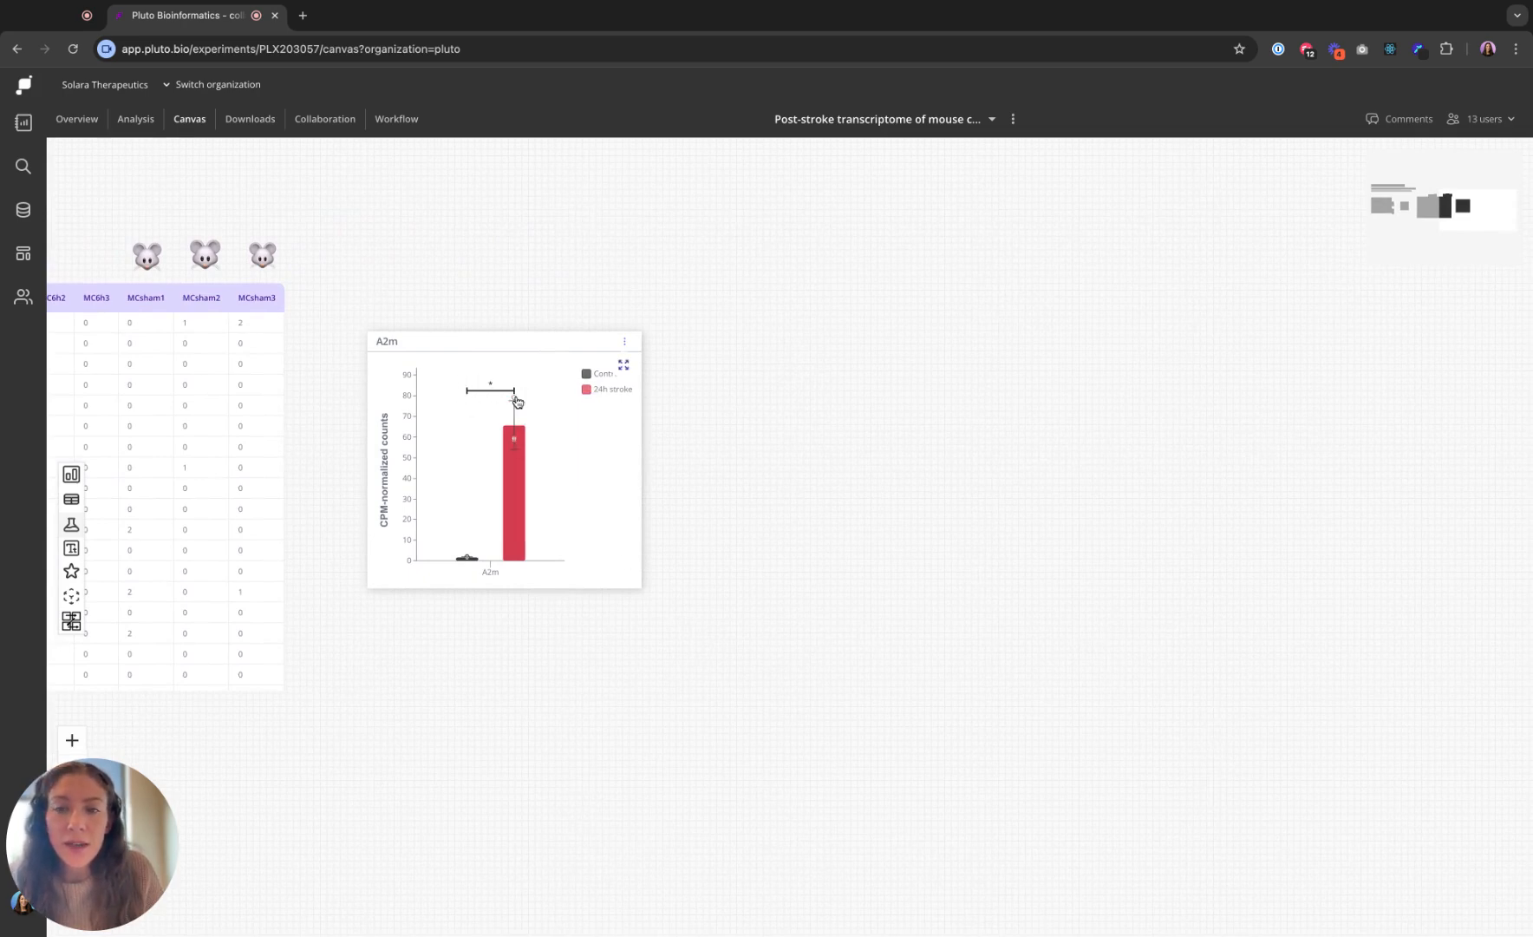
mouse_move(515, 397)
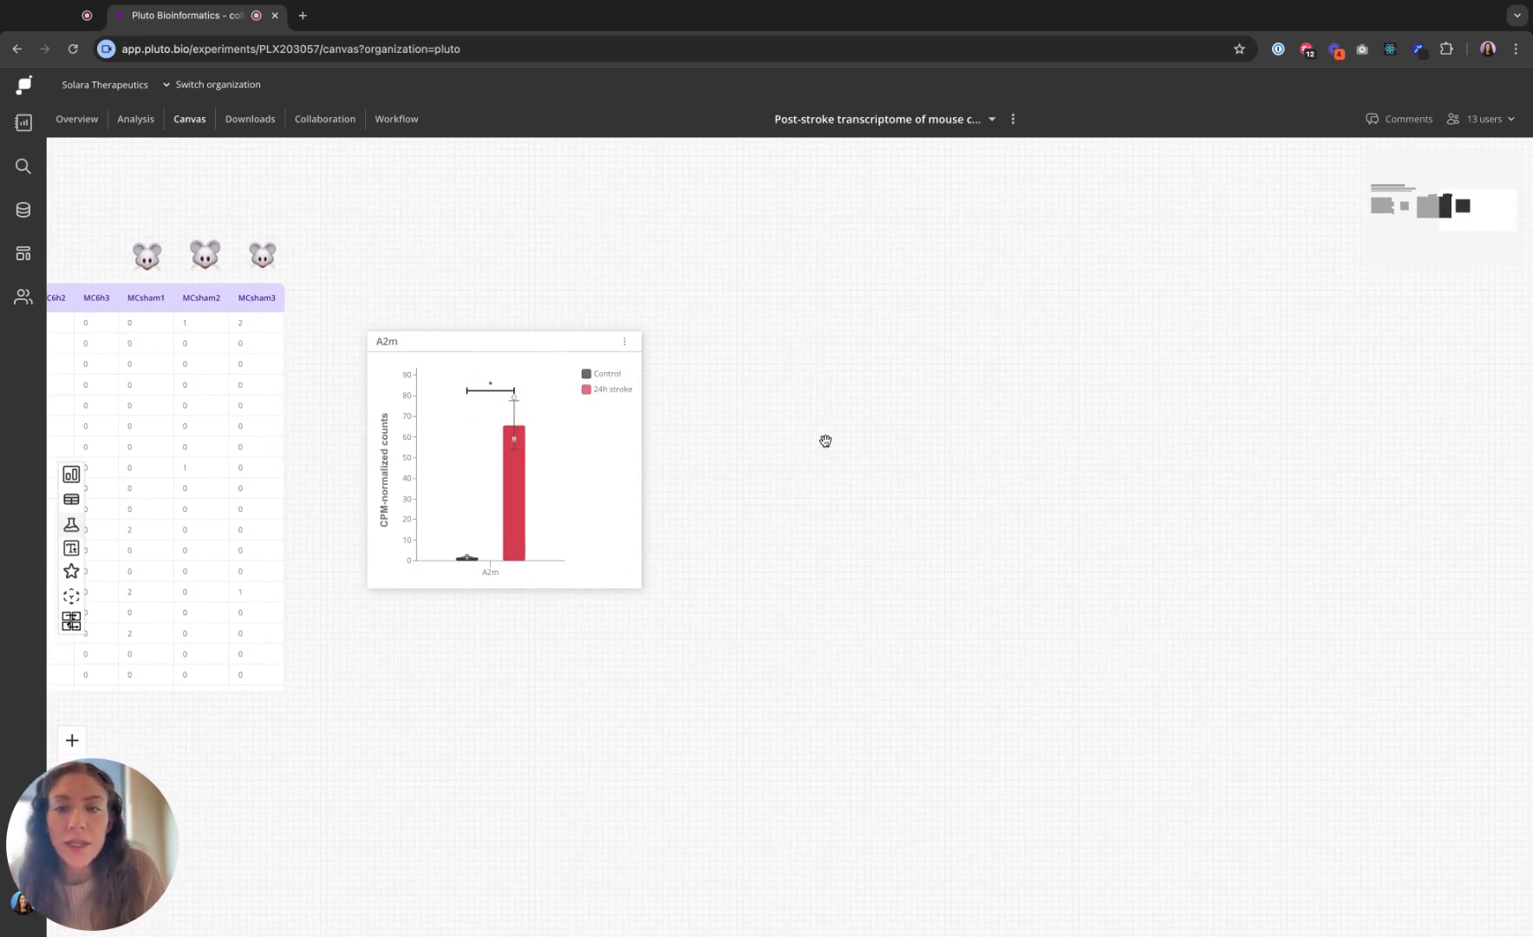
scroll(927, 427, "right", 2)
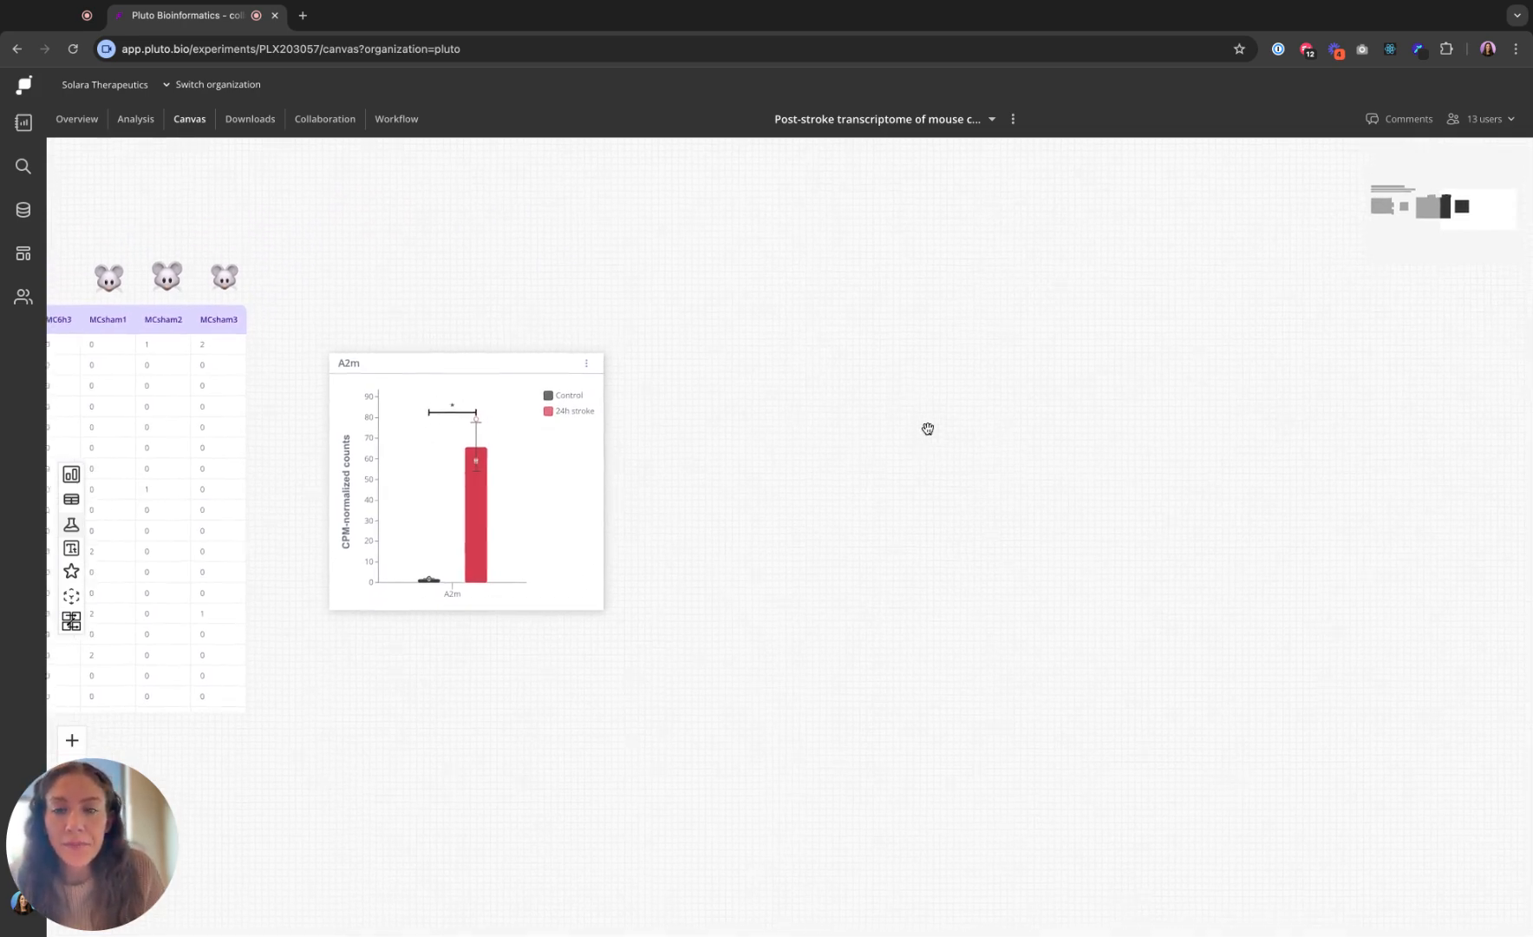
- Create a new Differential expression analysis from the canvas
left_click(71, 473)
left_click(157, 475)
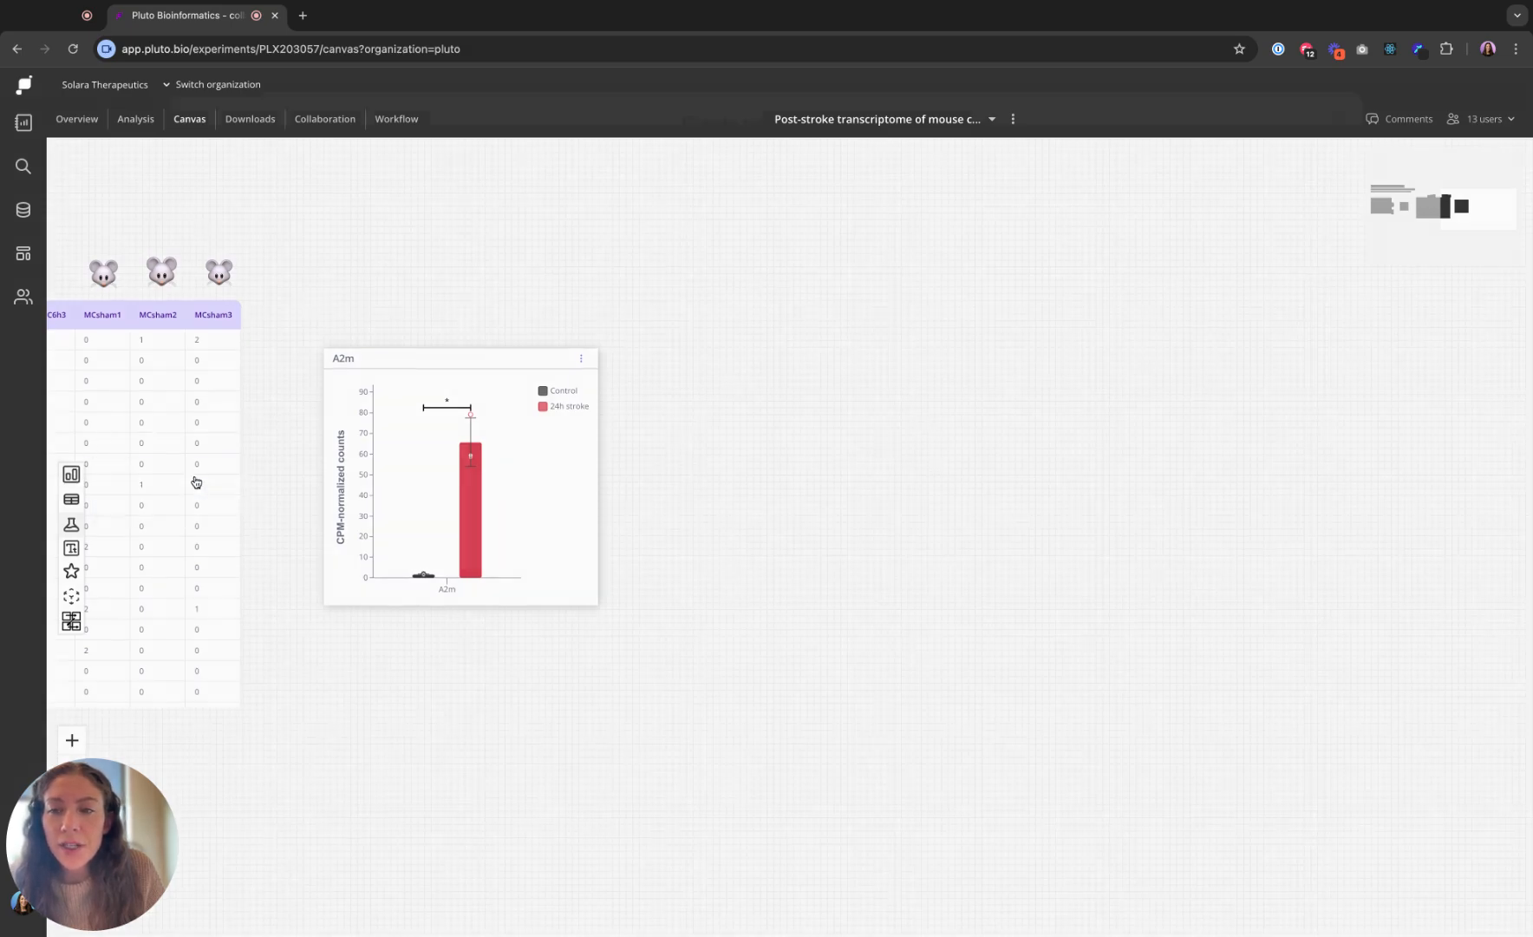
left_click(629, 271)
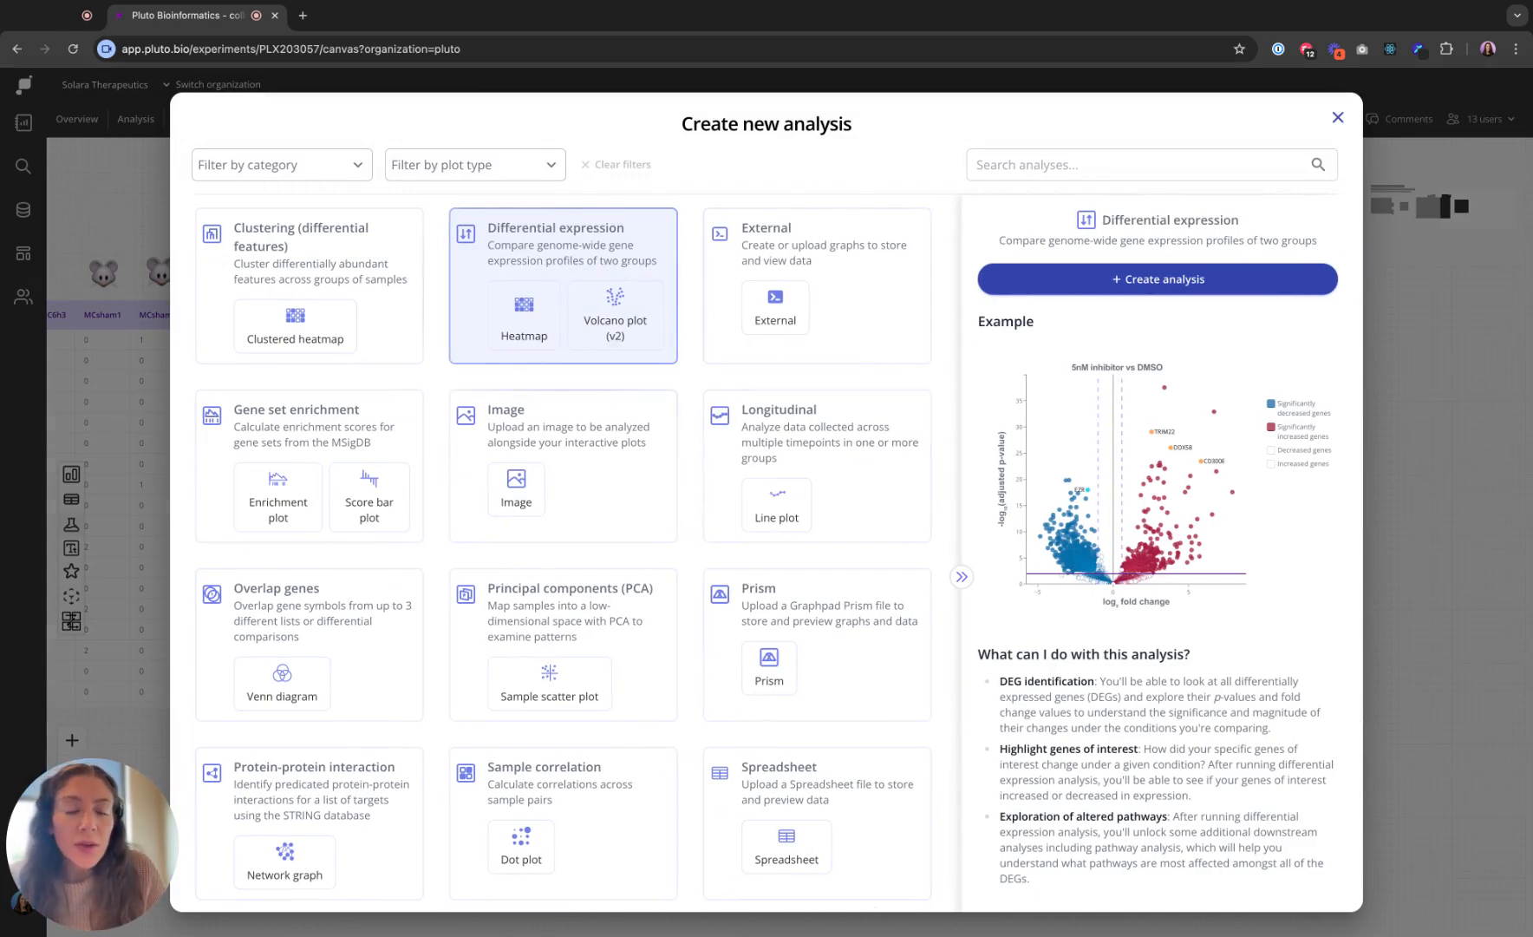
left_click(1204, 279)
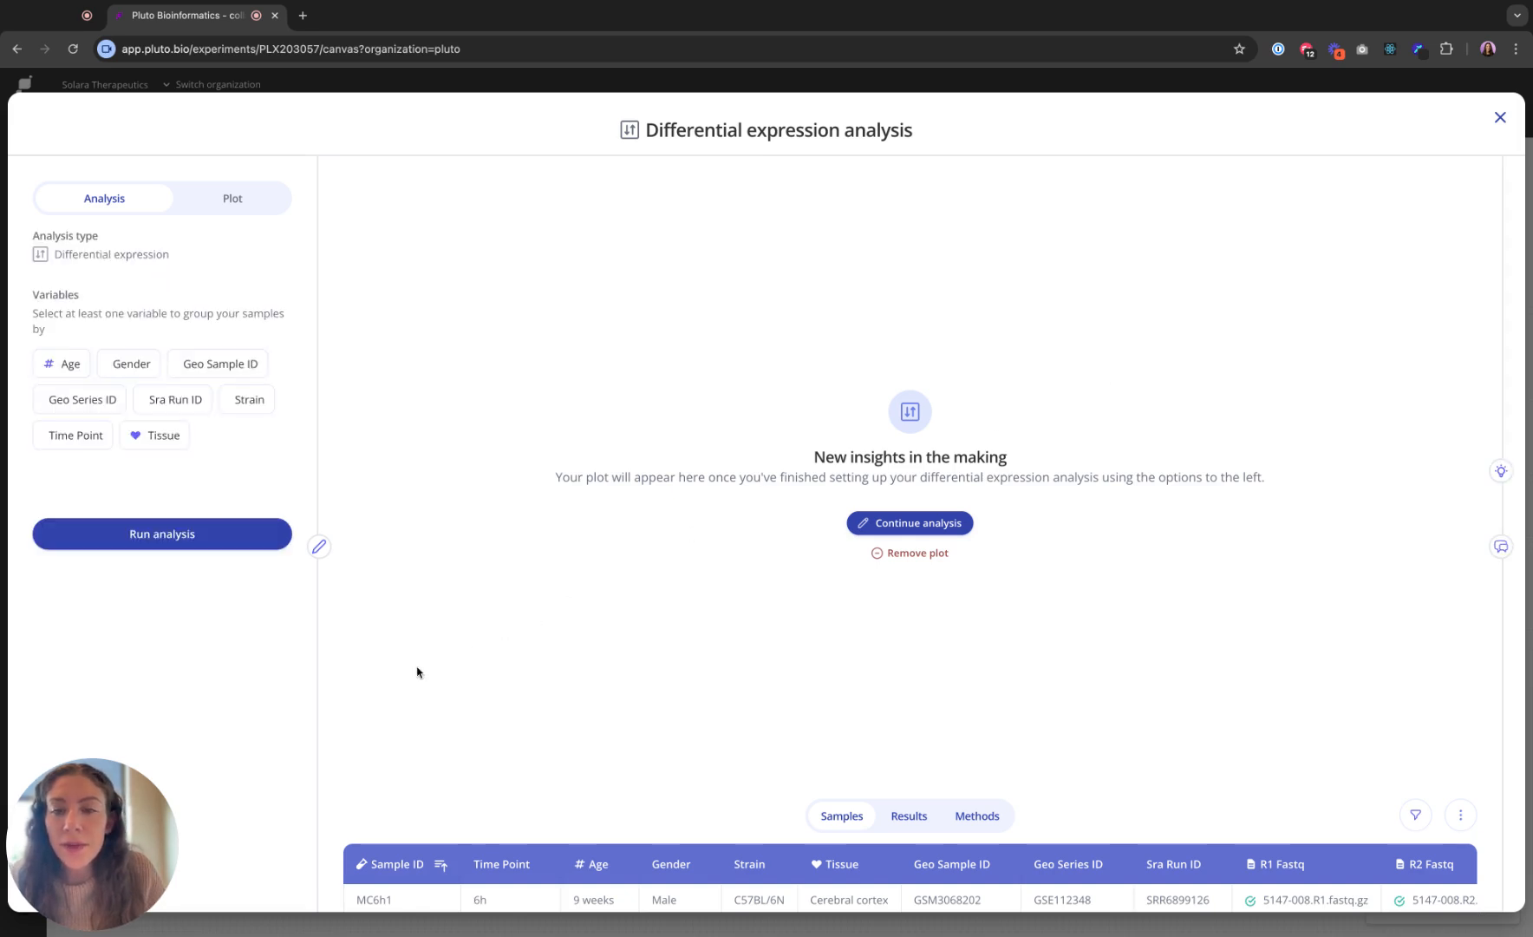
- Sort the analysis's samples table by Time Point in descending order to review the sample groups
scroll(352, 716, "down", 5)
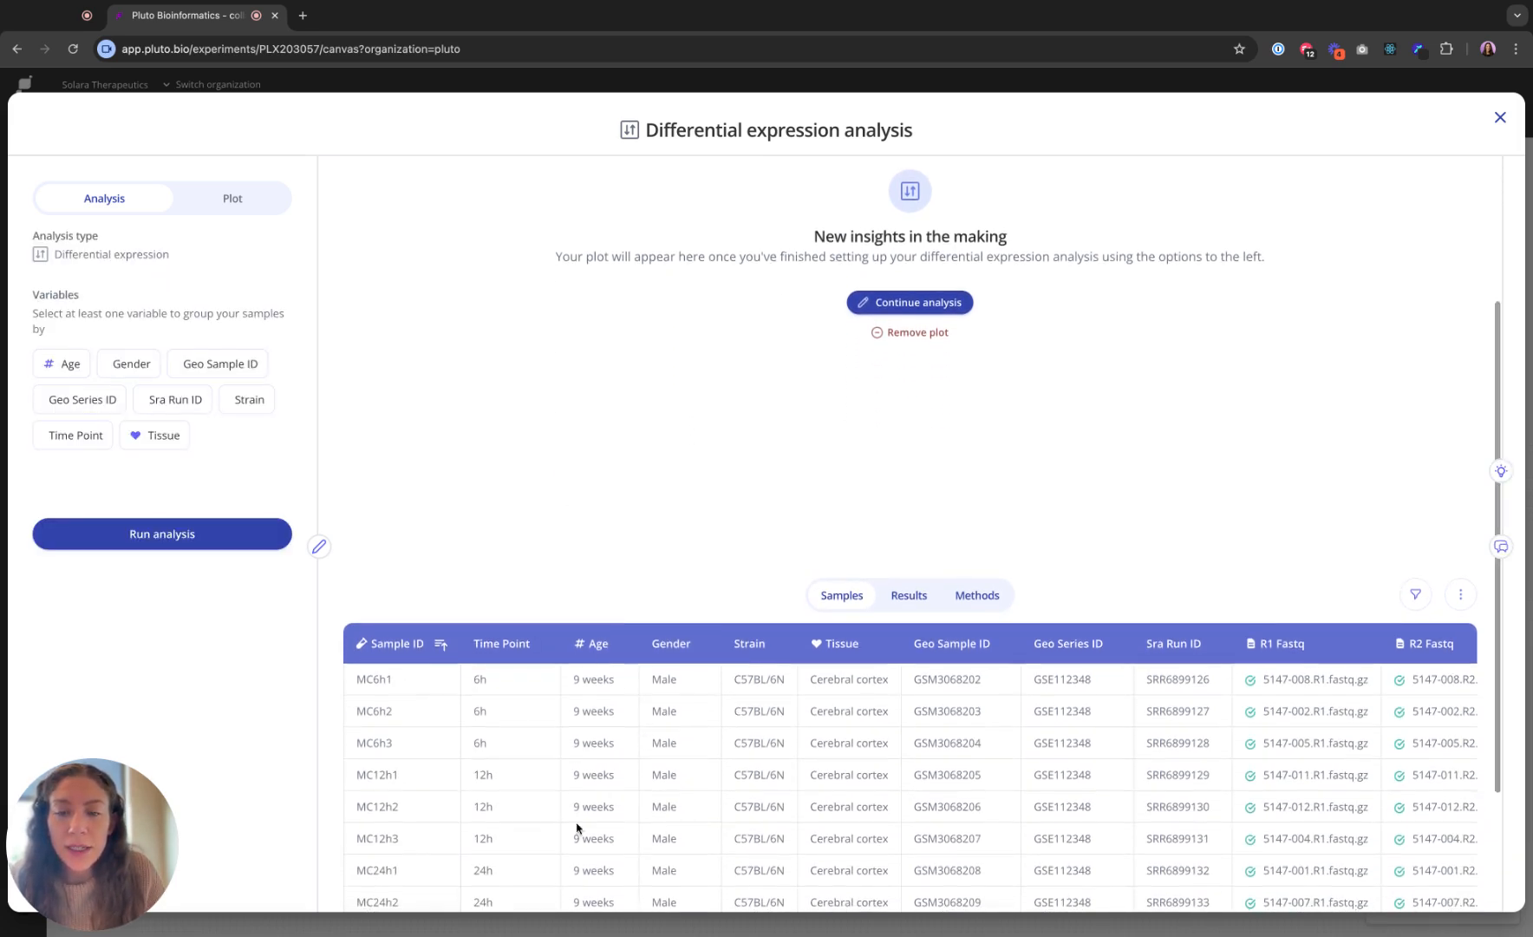
left_click(507, 651)
left_click(510, 647)
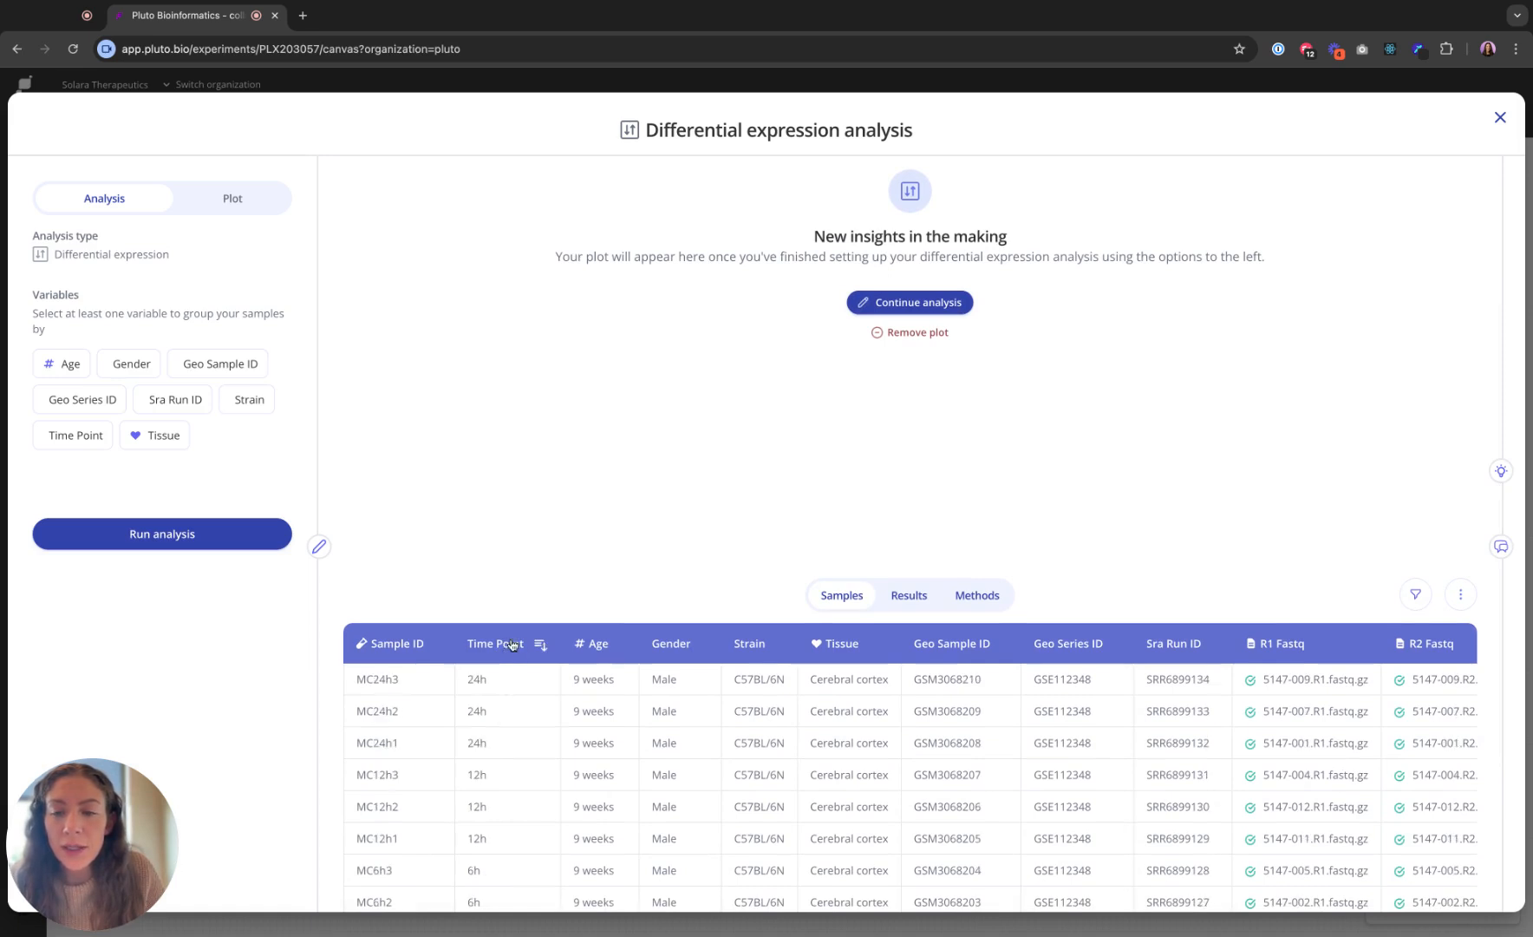
scroll(493, 554, "up", 4)
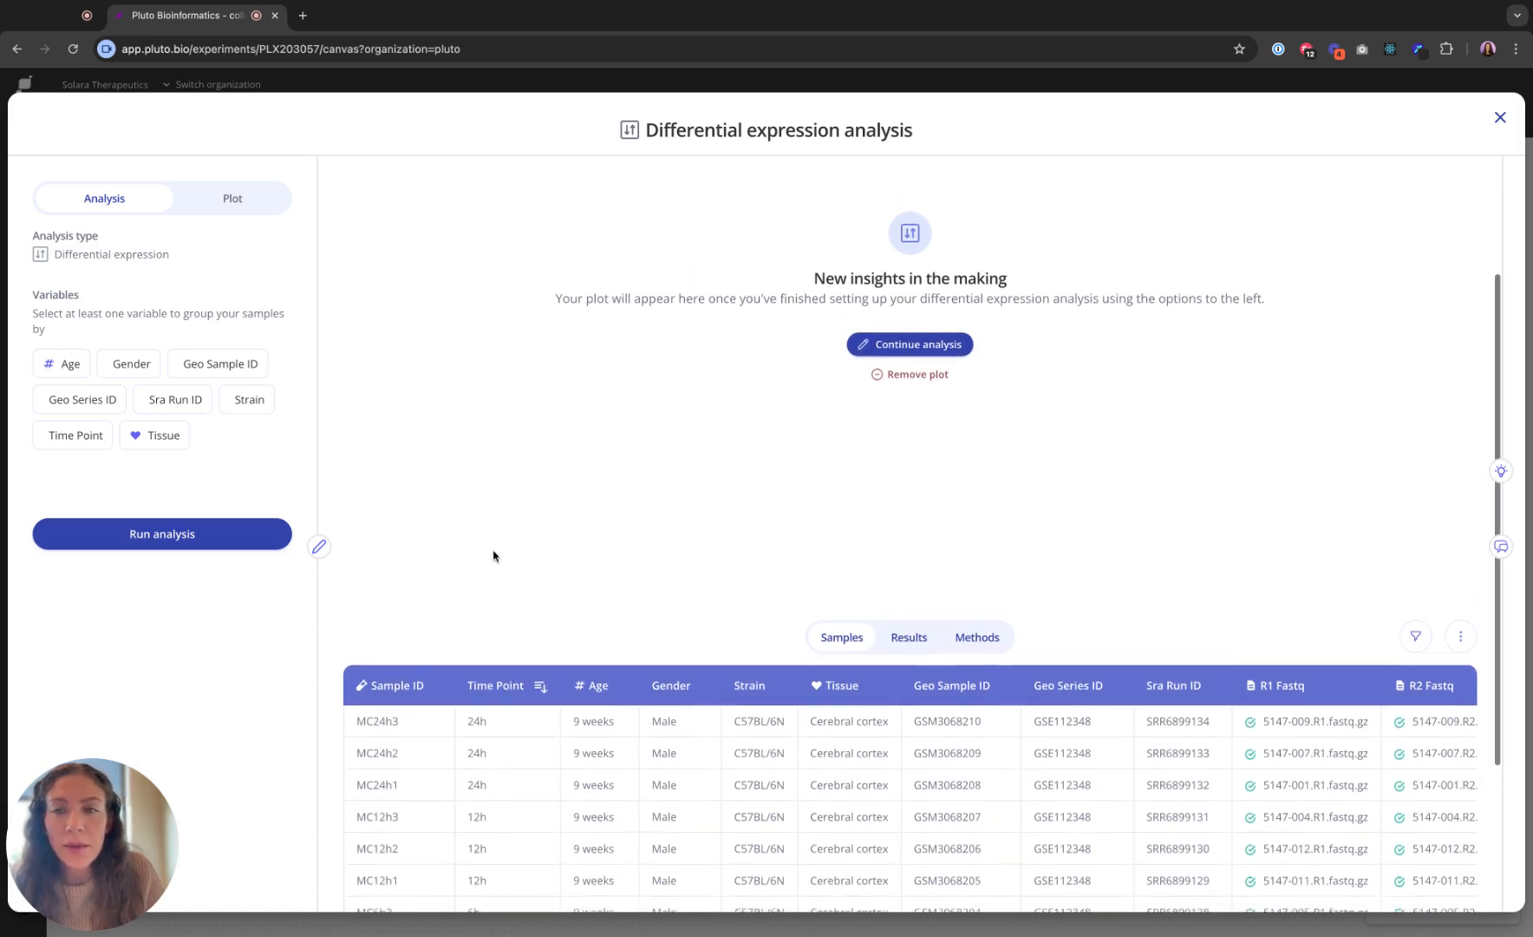
- Run the differential expression analysis grouped by Time Point, with 24h as the experimental group and N/A as the control group
left_click(69, 435)
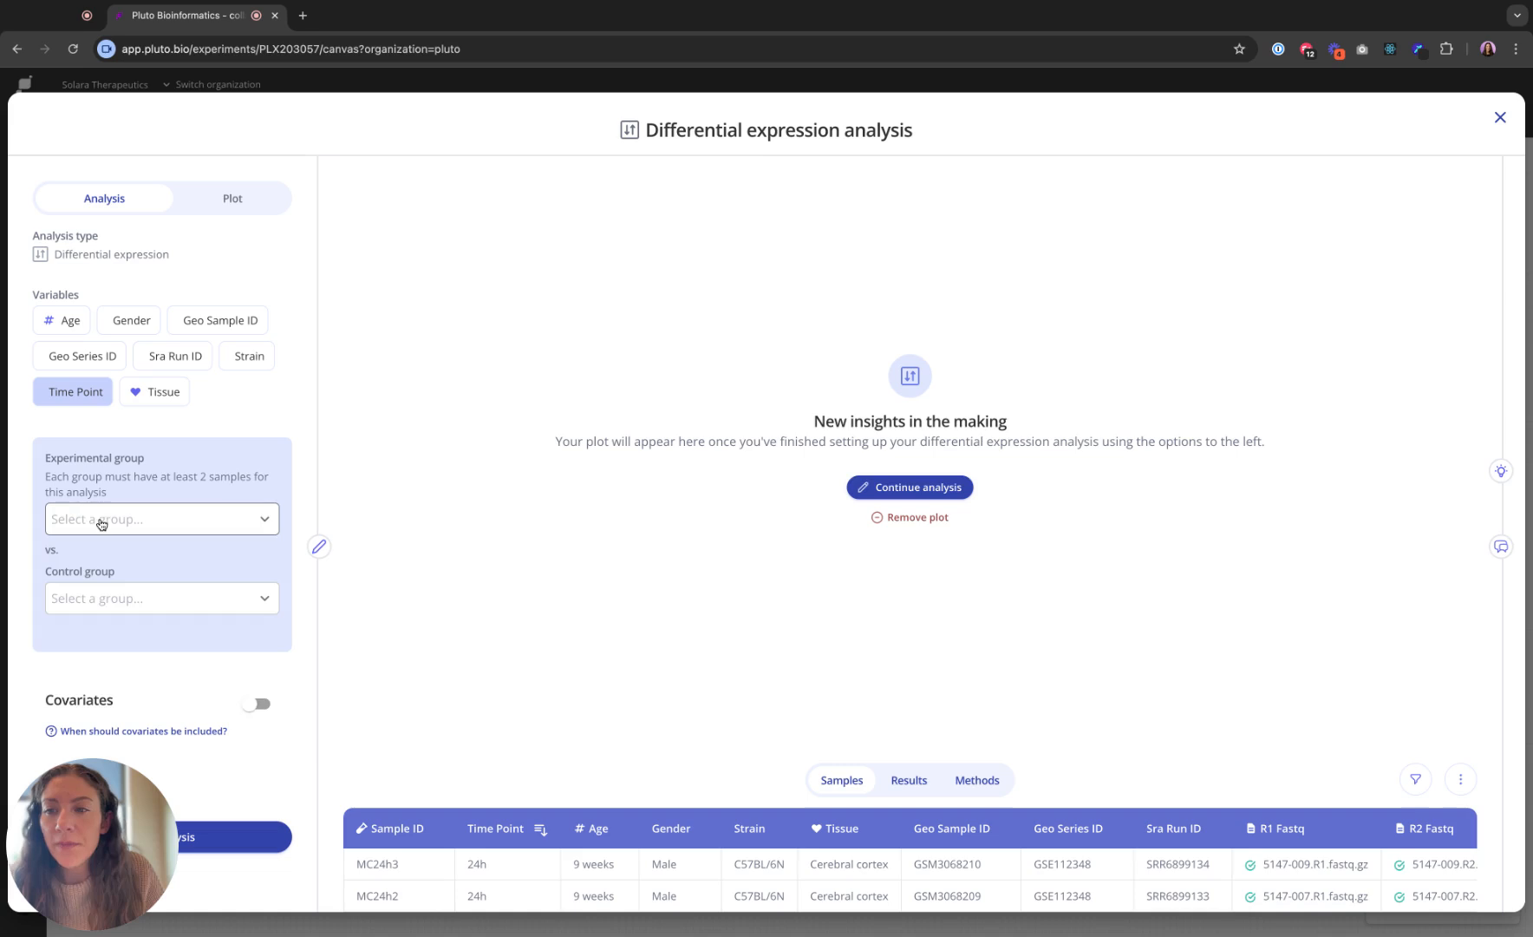
left_click(97, 519)
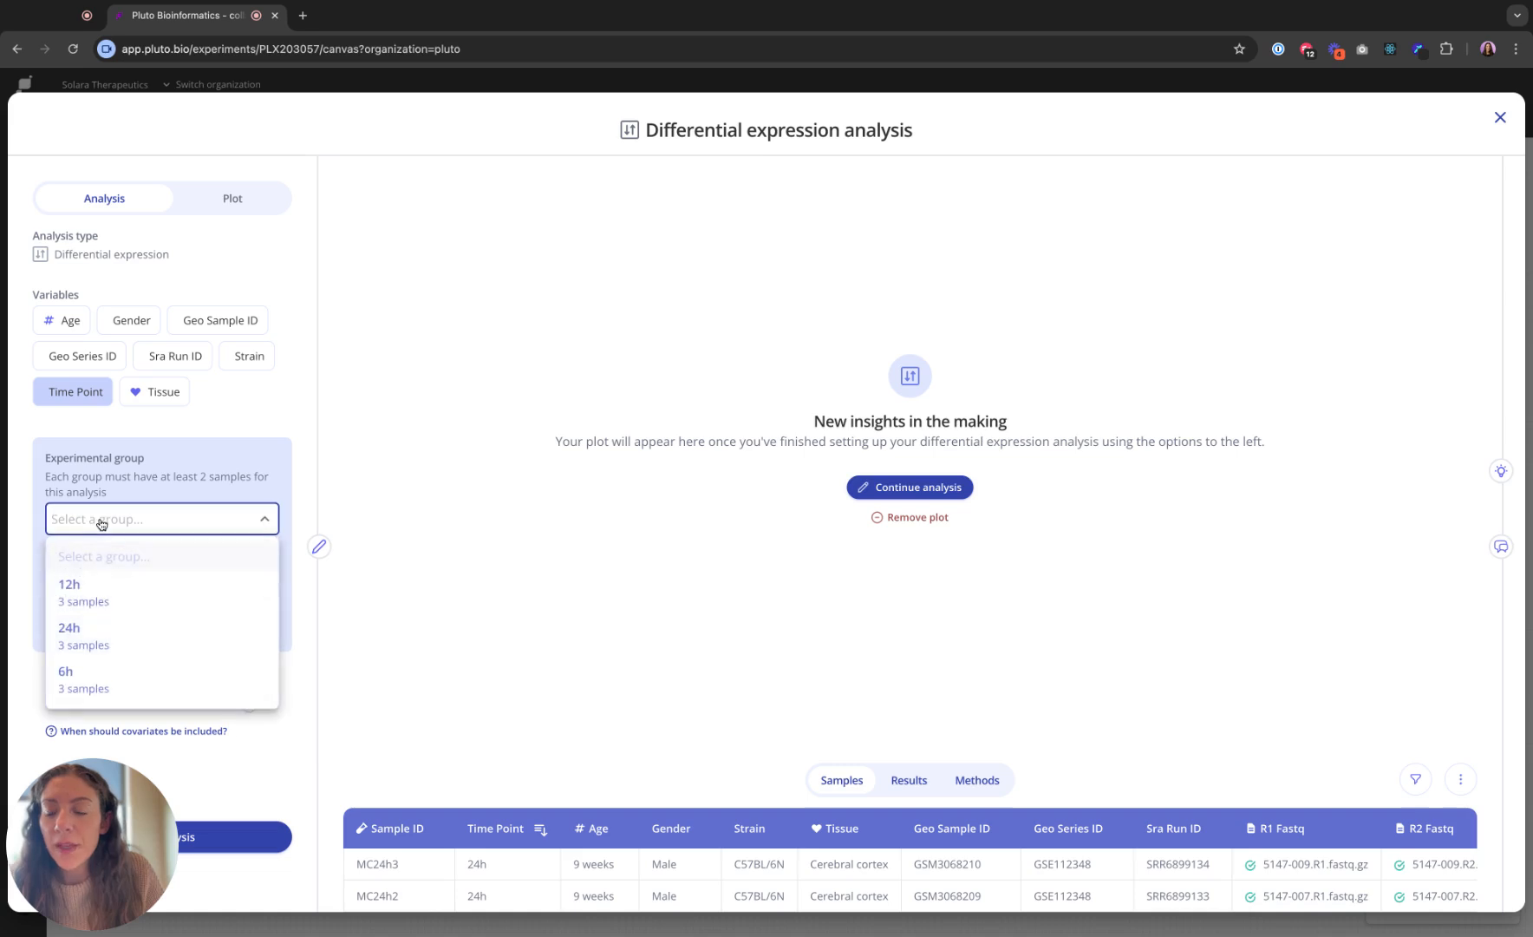
left_click(128, 647)
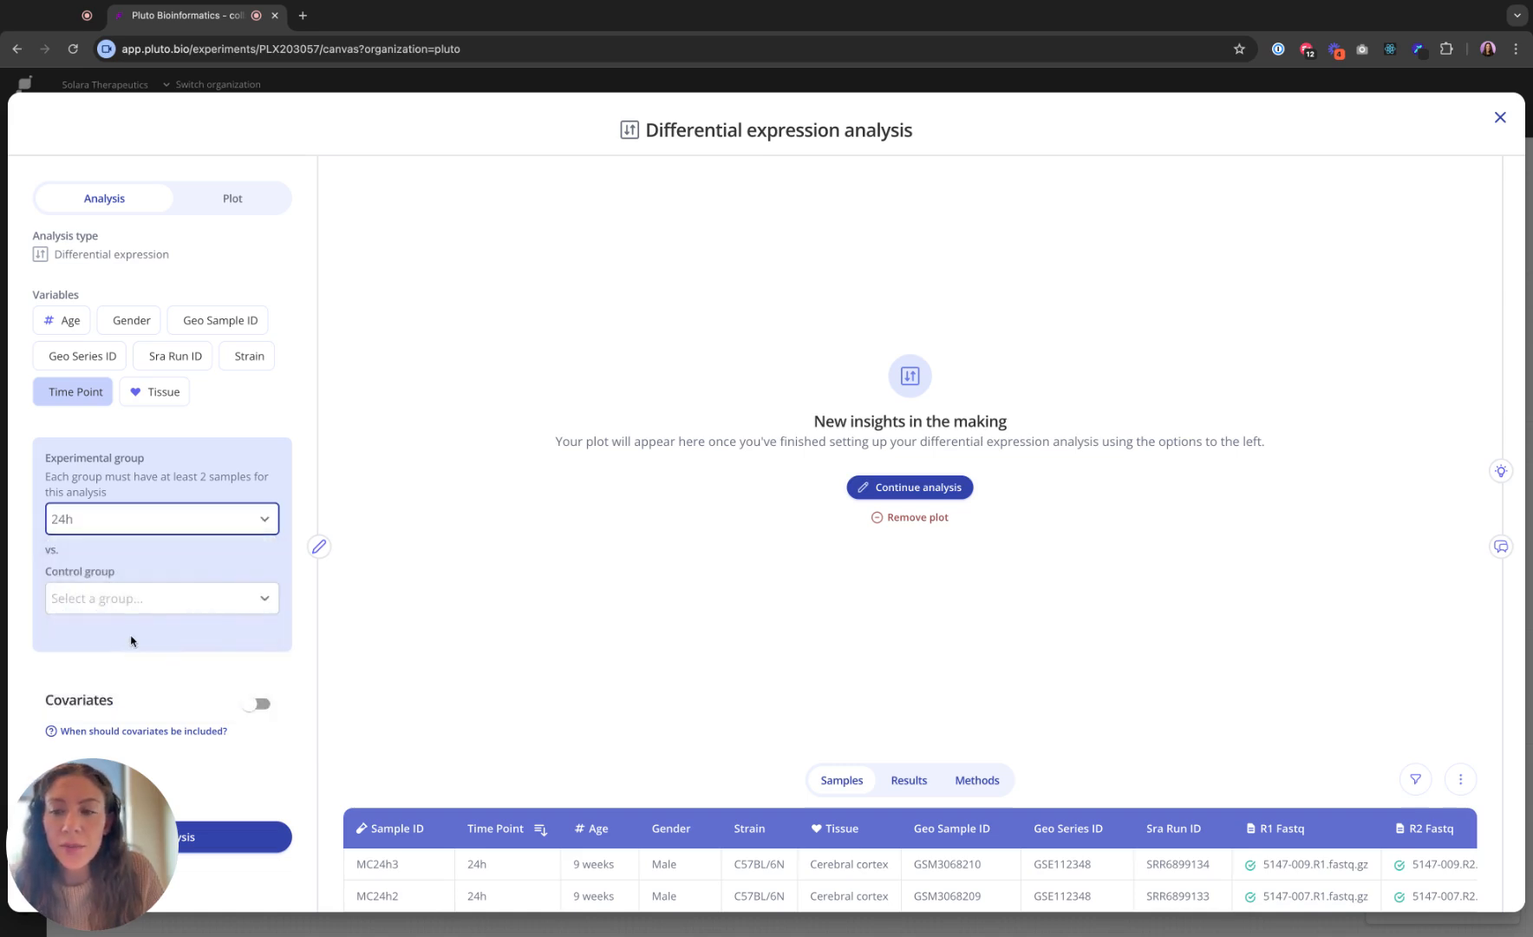
left_click(141, 598)
scroll(208, 755, "down", 1)
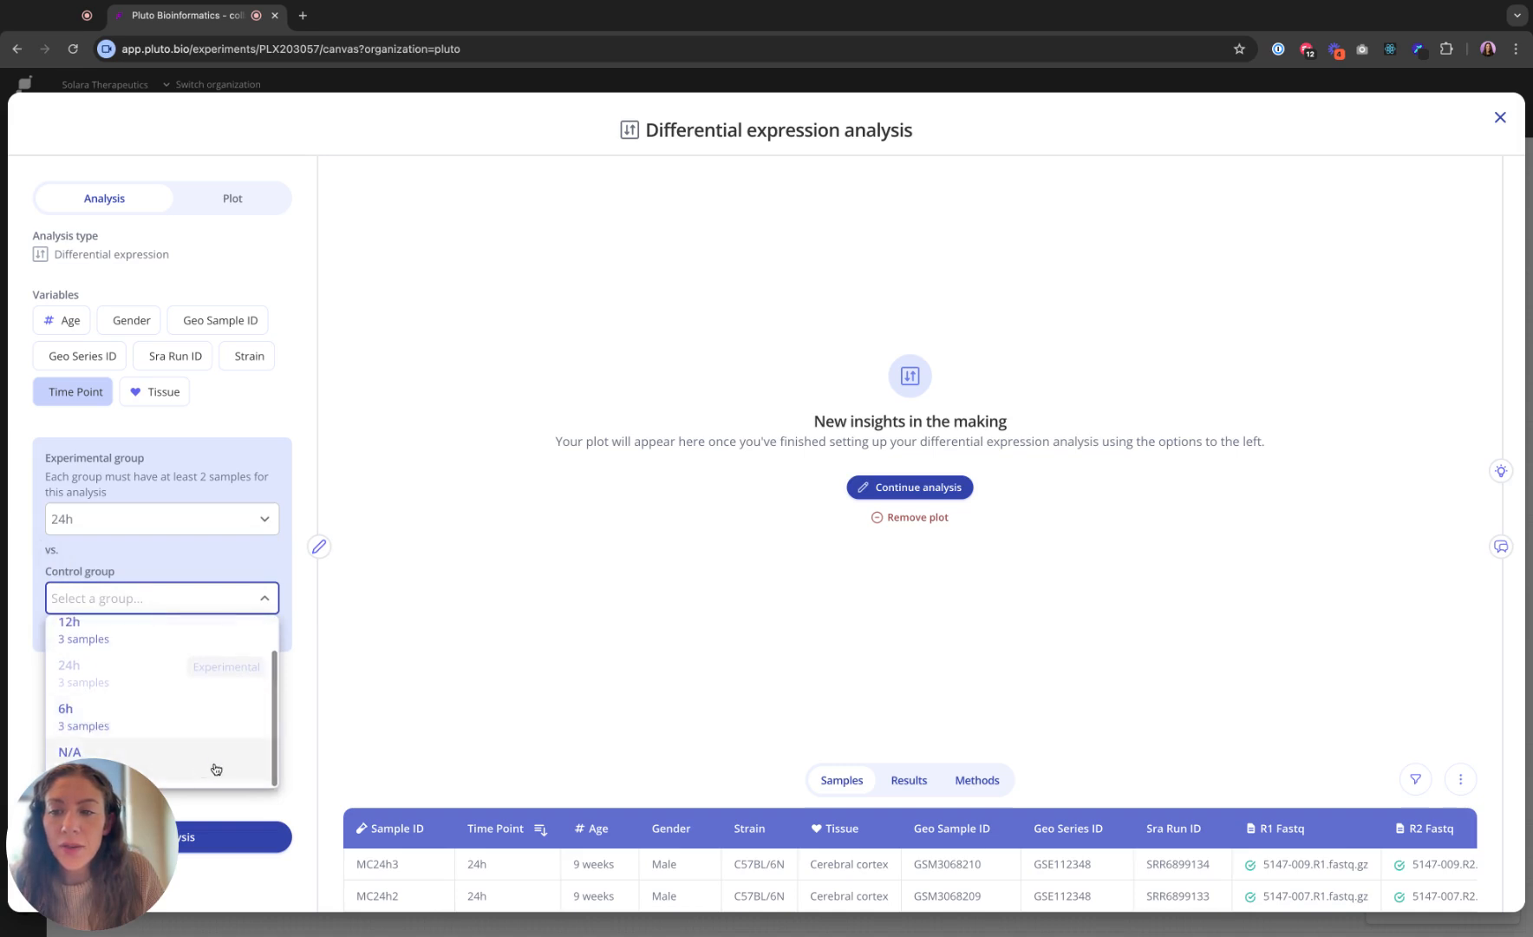
left_click(216, 768)
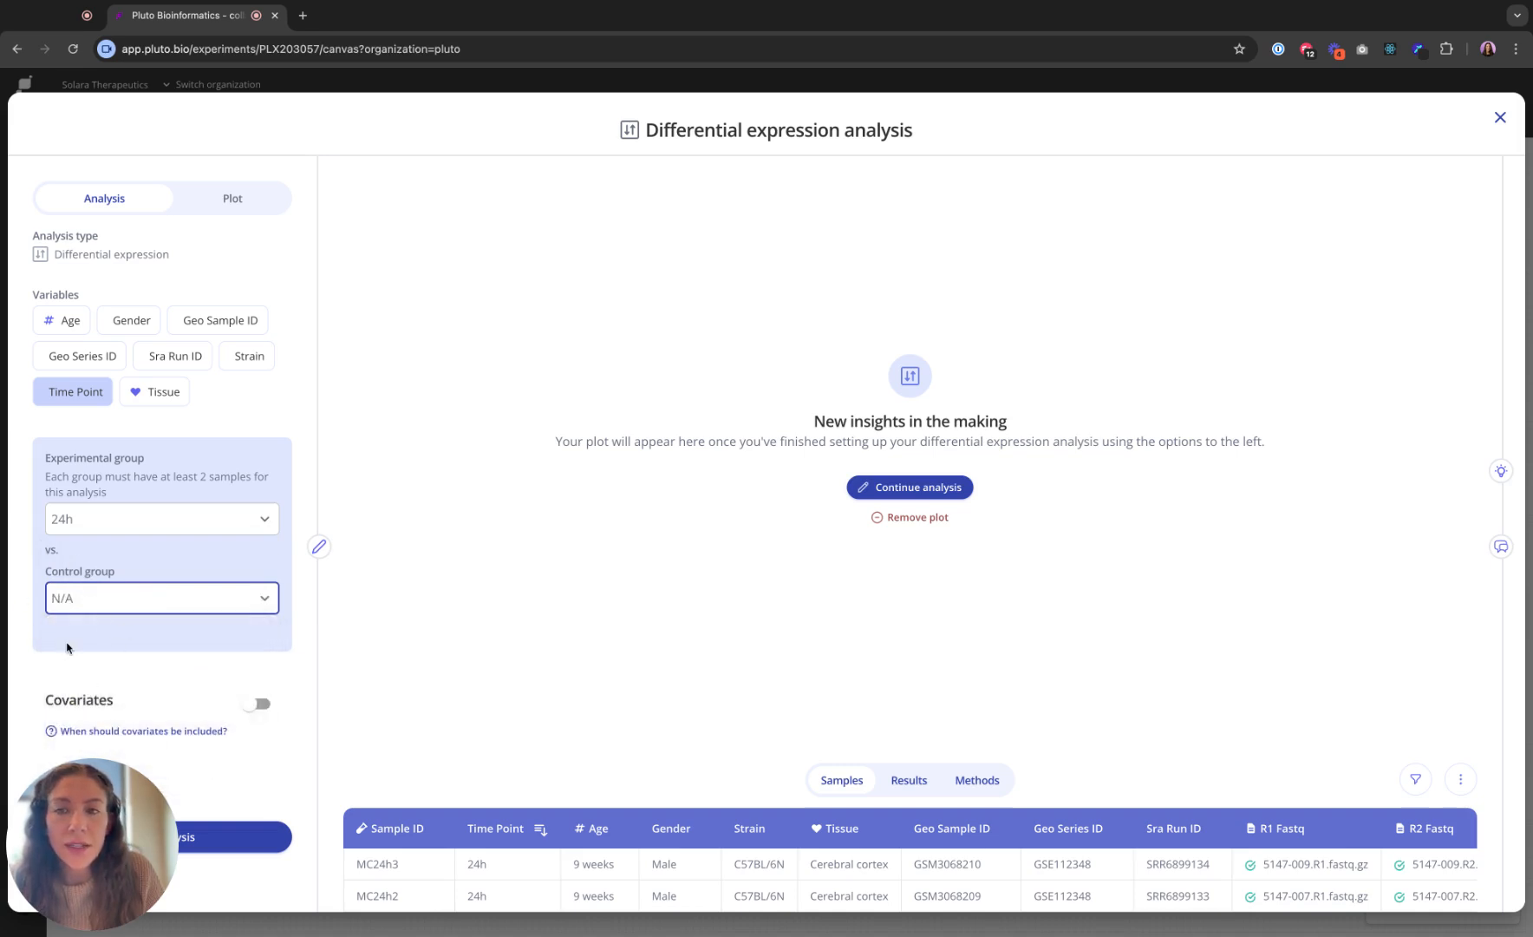
left_click(245, 837)
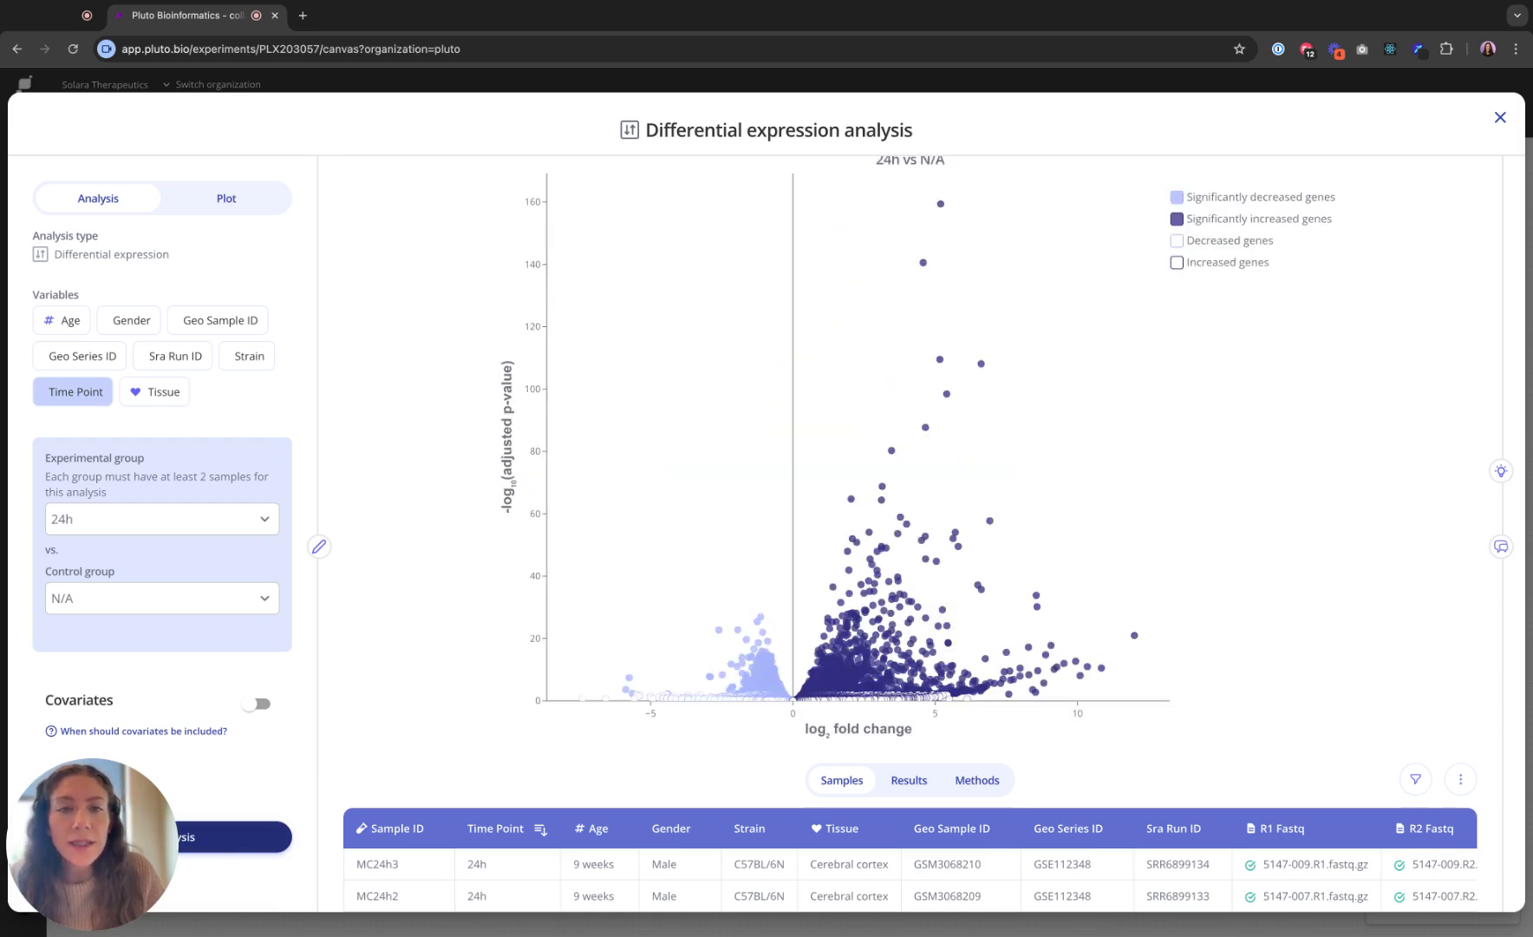
- Label the two most significant genes, A2m and Adamts9, on the volcano plot and inspect A2m's values
scroll(469, 672, "up", 1)
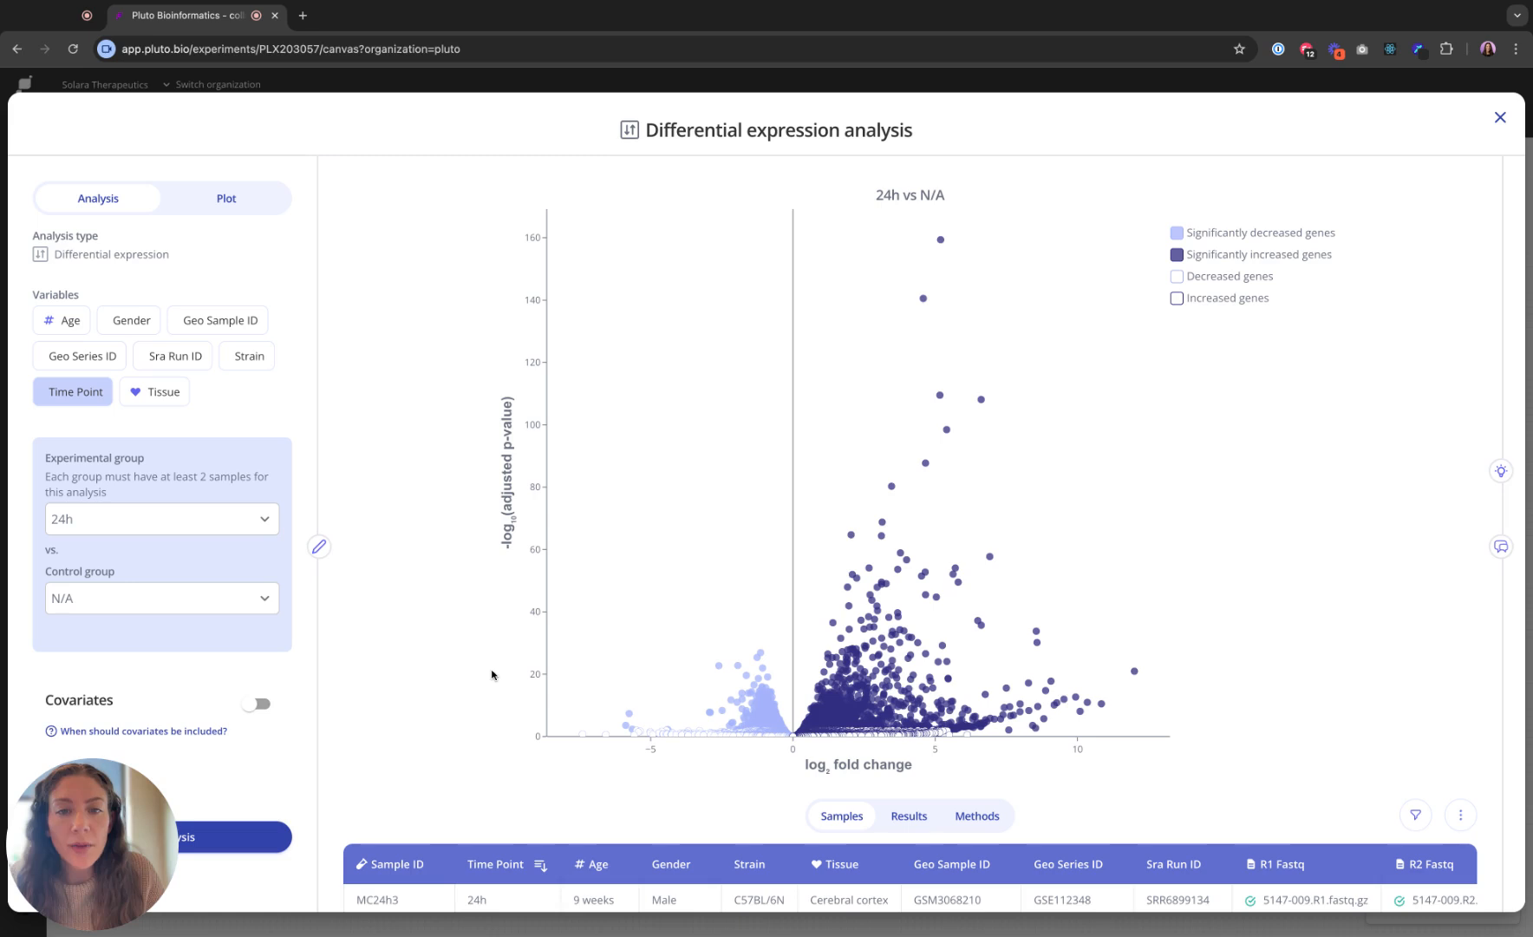
left_click(242, 207)
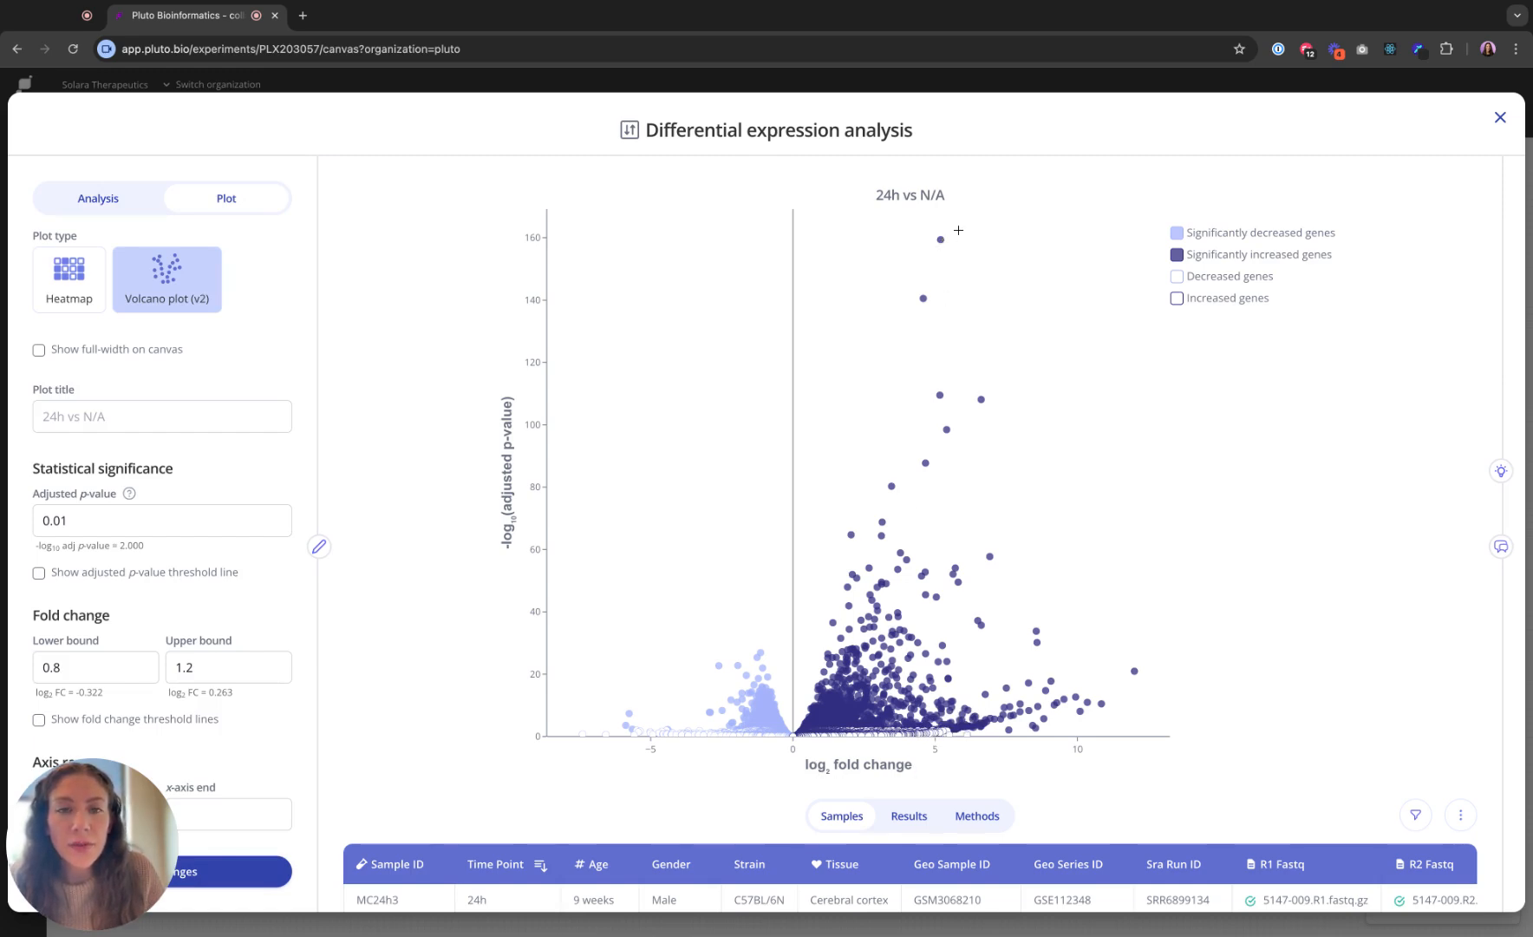
mouse_move(933, 308)
left_mouse_down()
mouse_move(945, 230)
mouse_move(958, 230)
left_mouse_up()
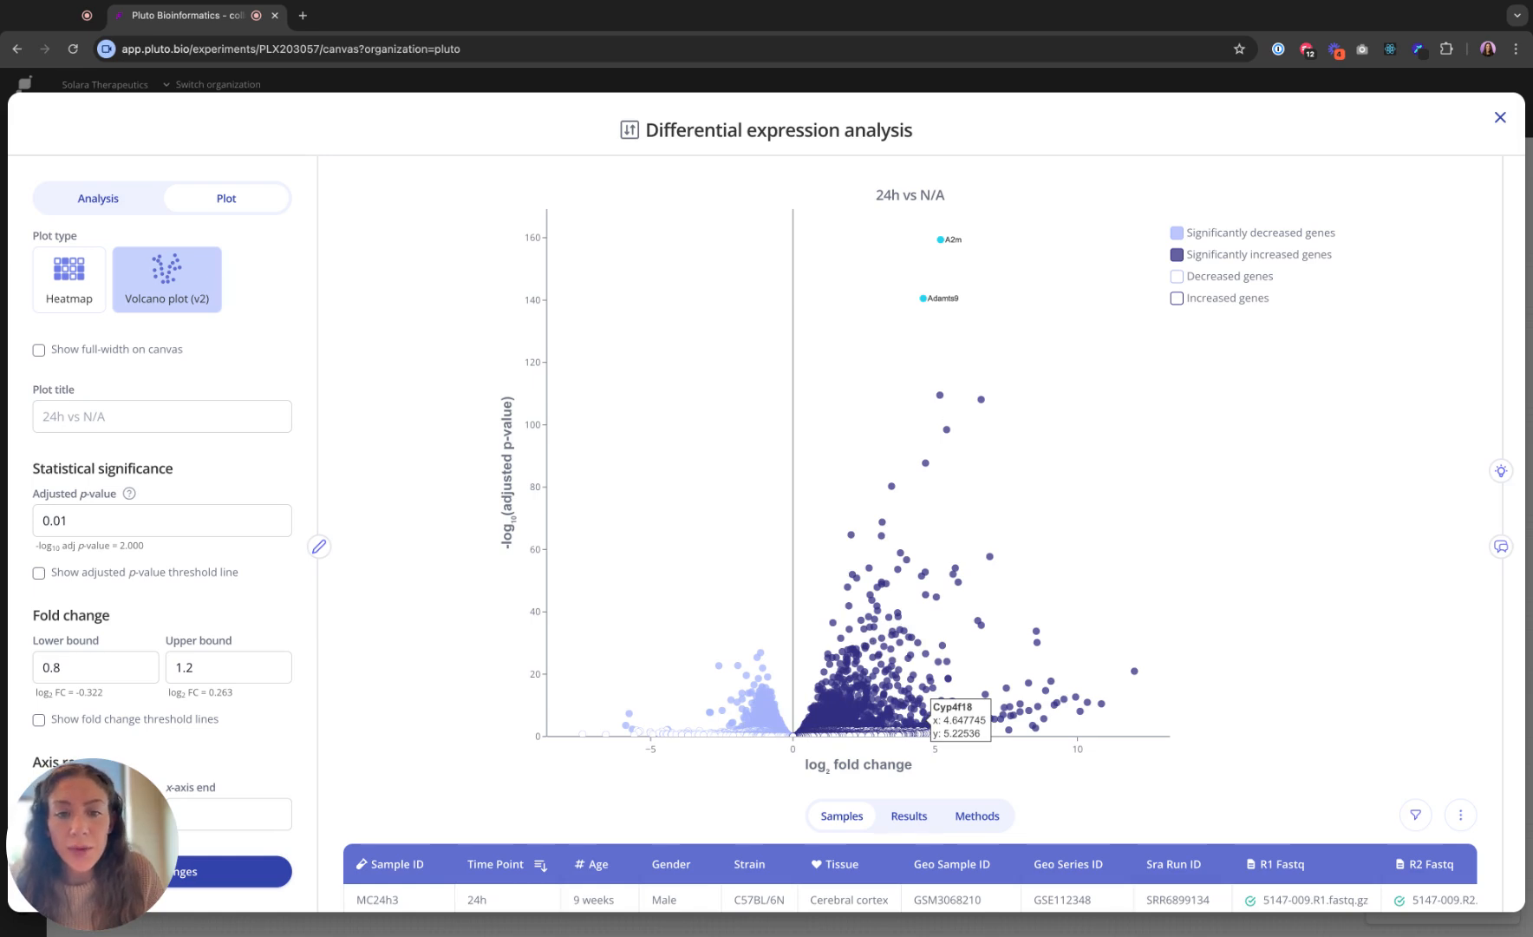
left_click(941, 238)
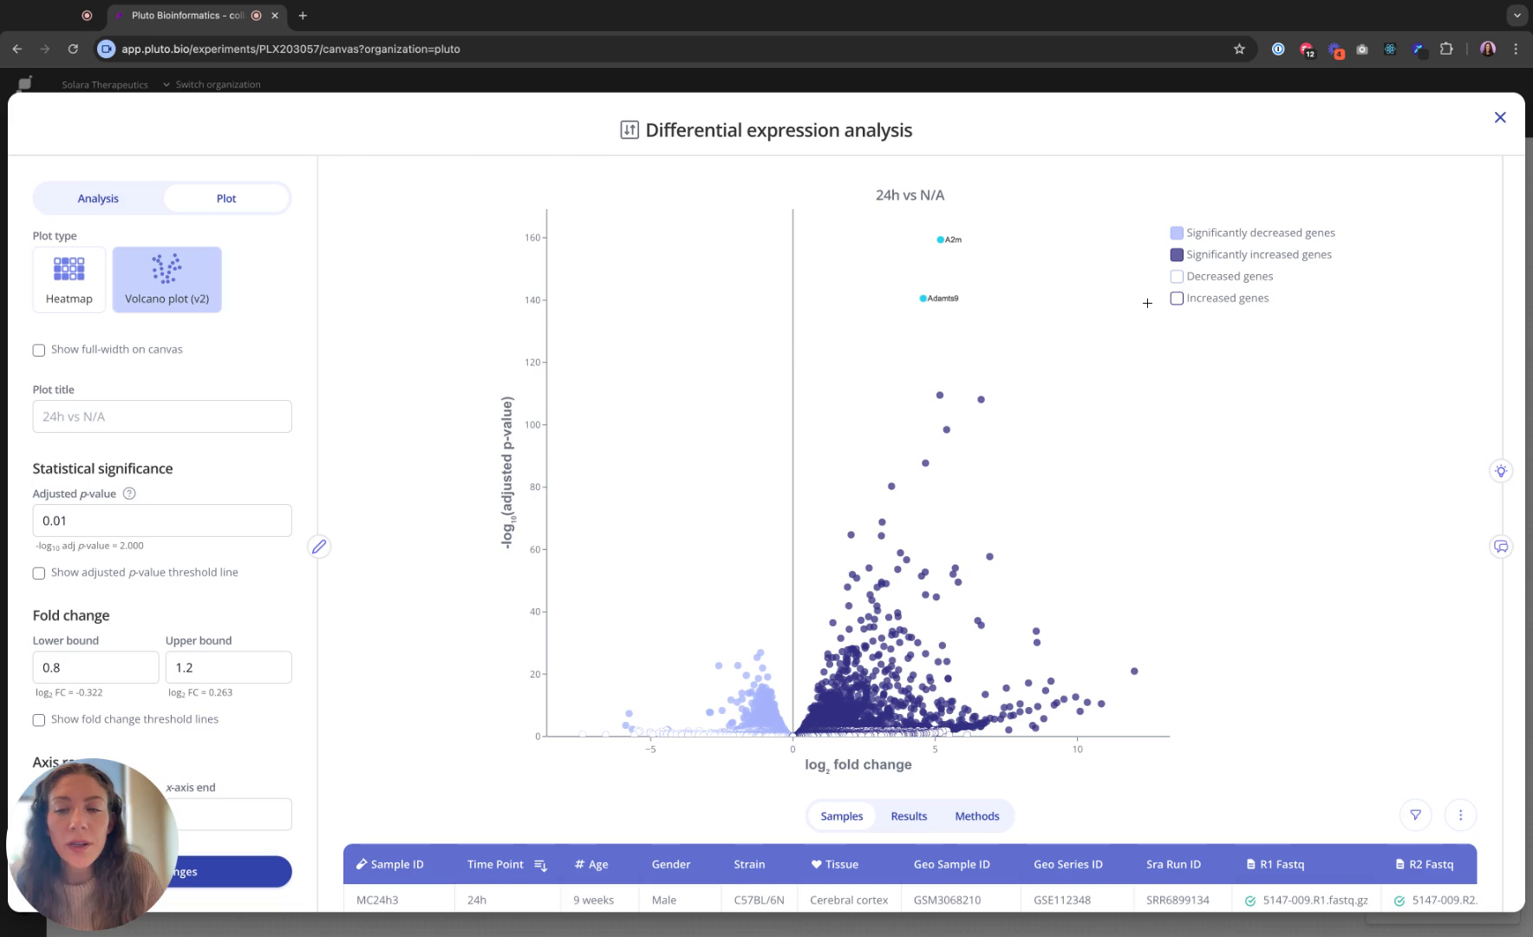
mouse_move(945, 242)
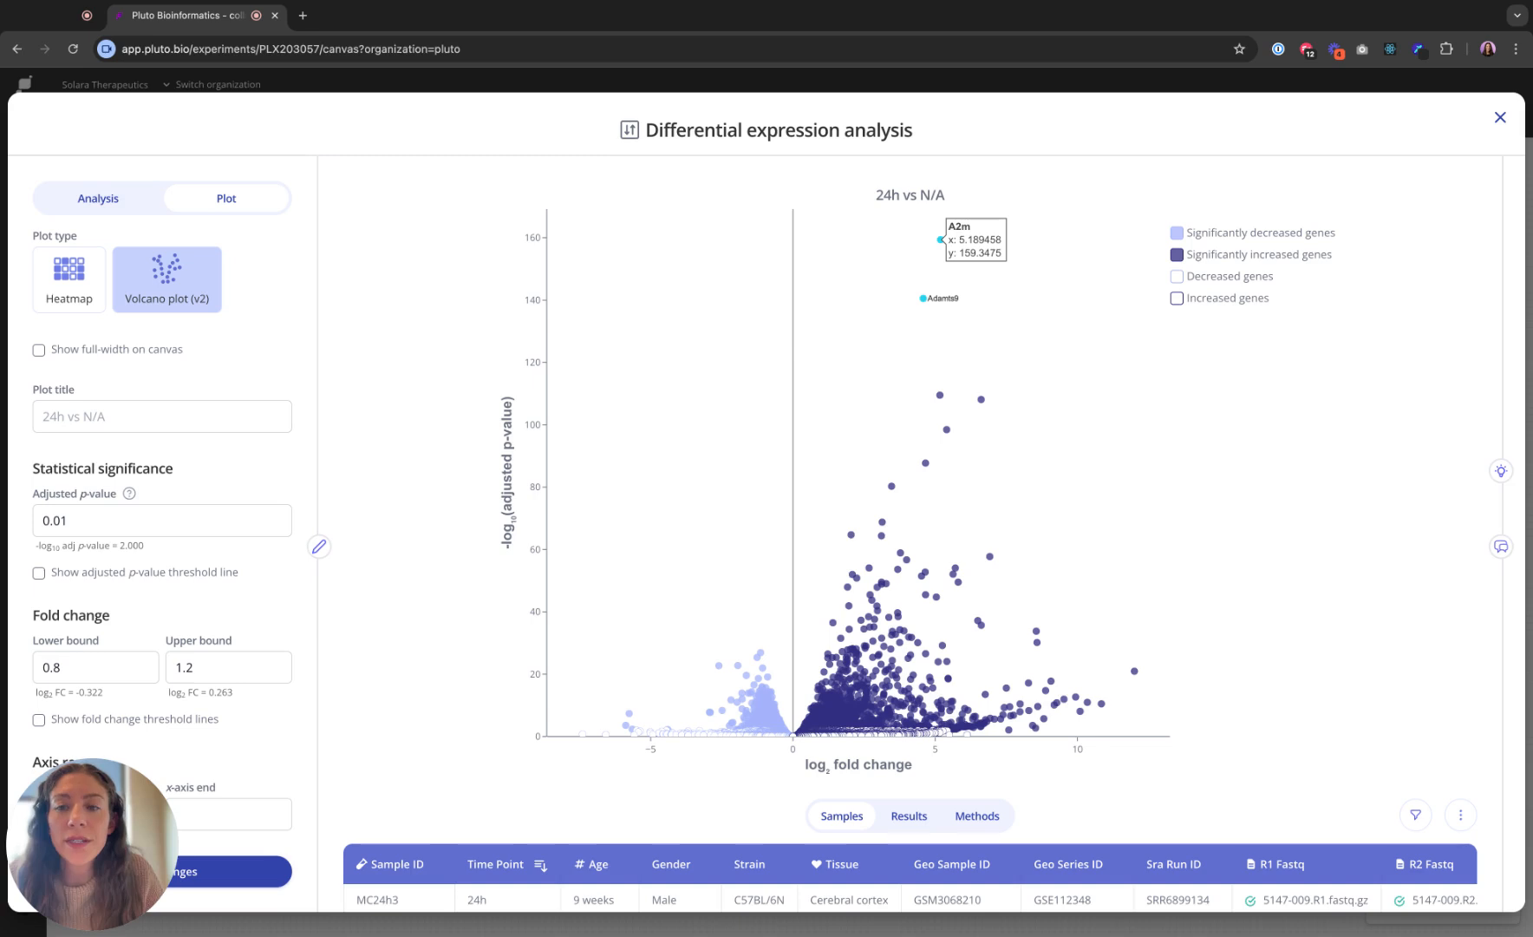
- Set the volcano plot's adjusted p-value cutoff to 0.0001, show its threshold line and save the changes
left_click(61, 520)
type("00")
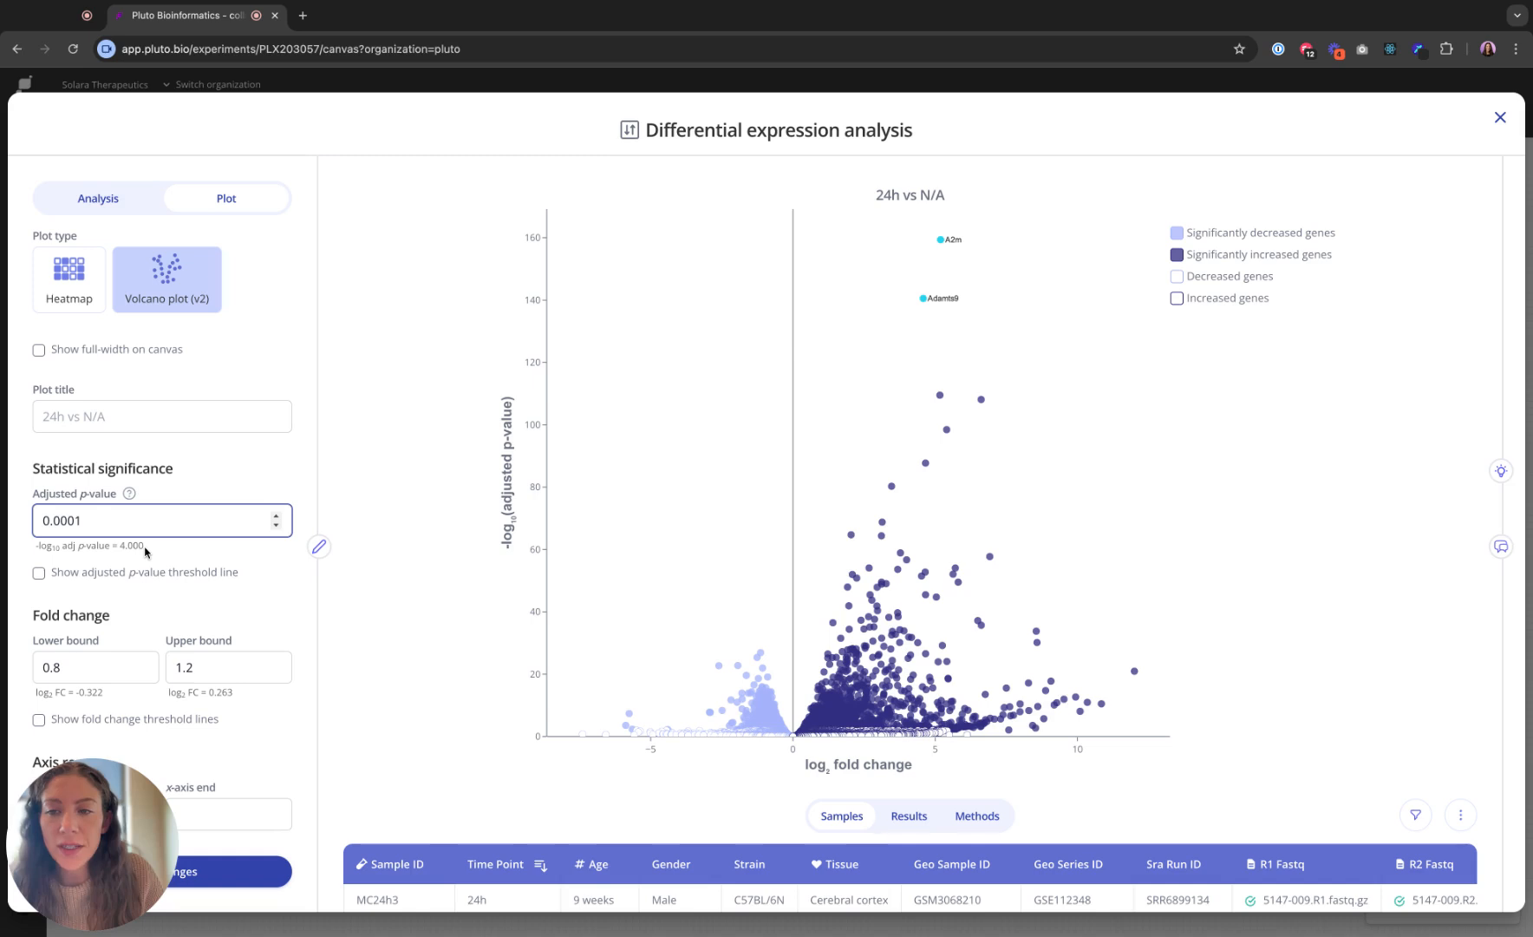
left_click(110, 578)
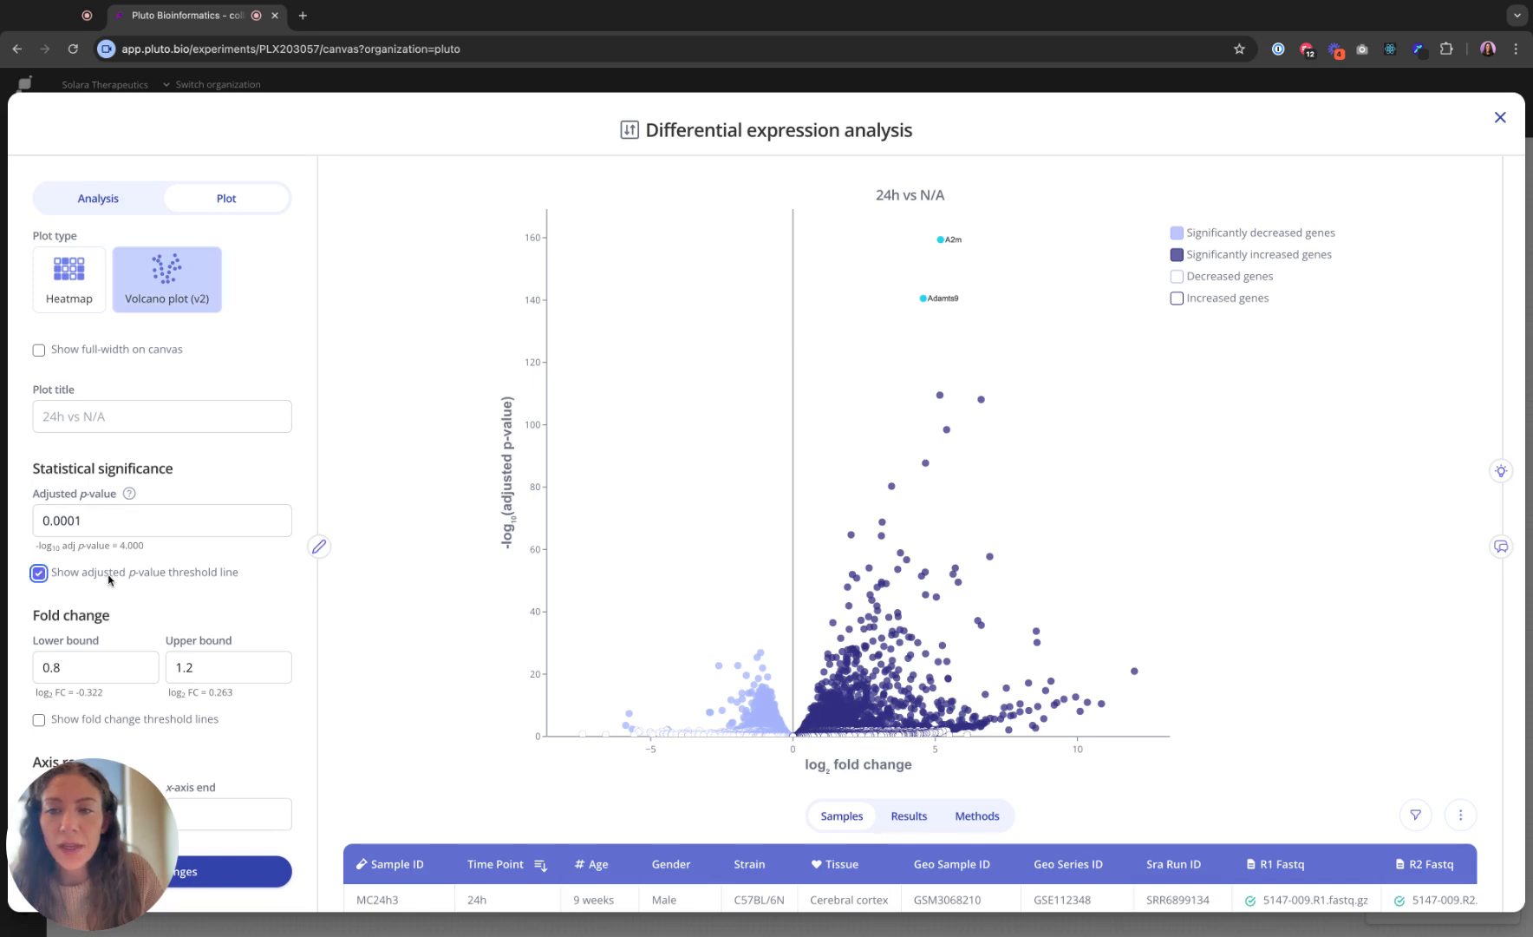
left_click(236, 872)
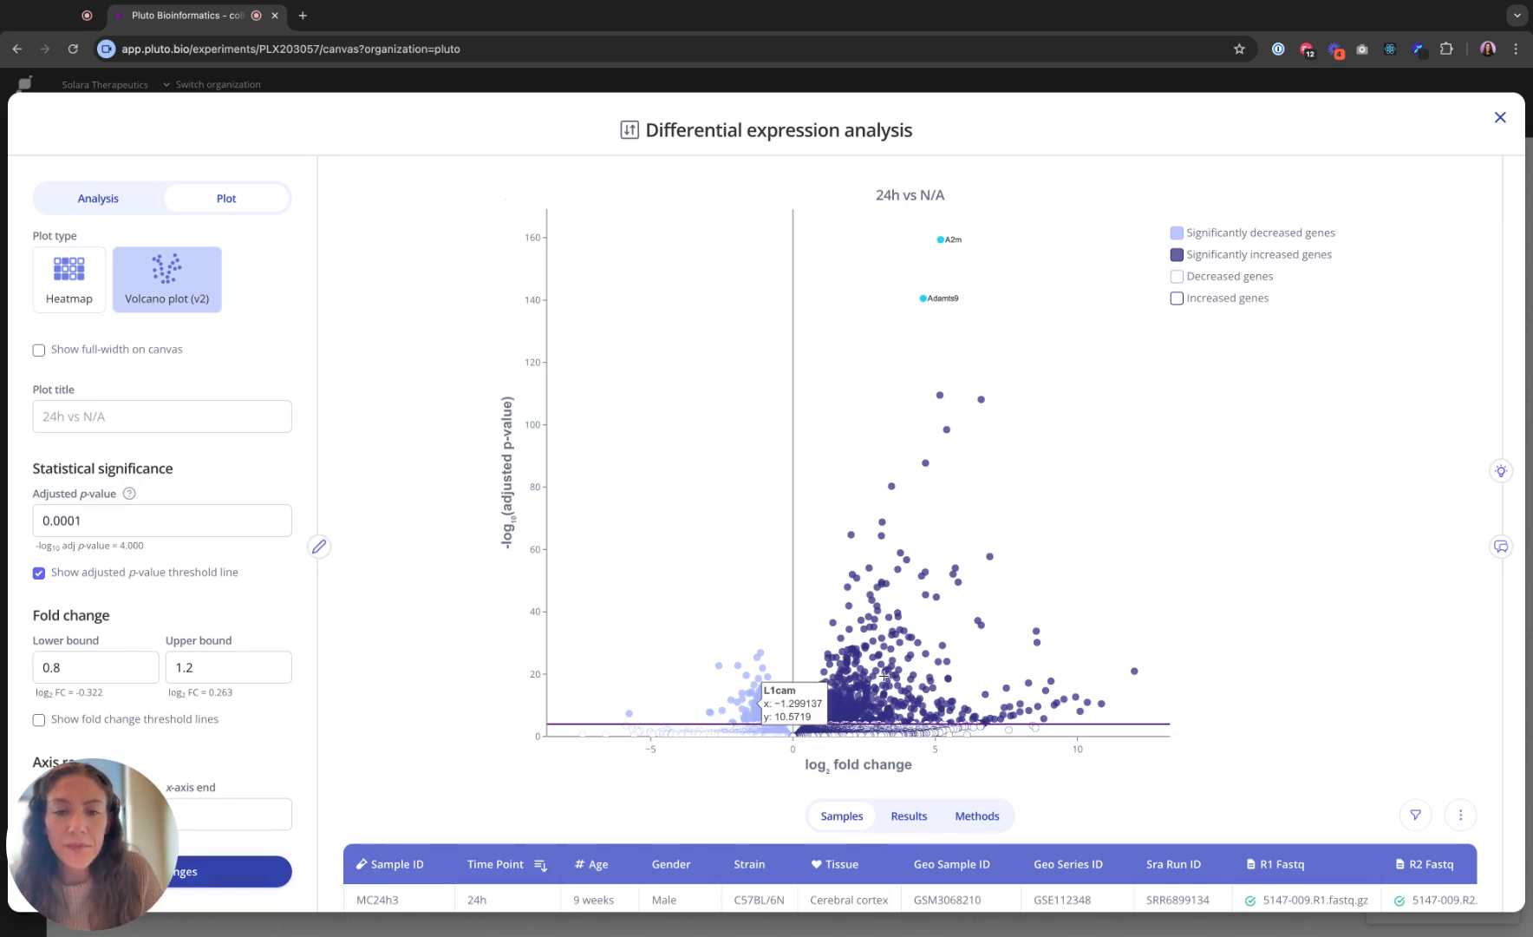
- Change the fill color of the significantly increased genes to dark red #9D1742 and save the plot changes
scroll(262, 647, "down", 2)
scroll(262, 647, "down", 10)
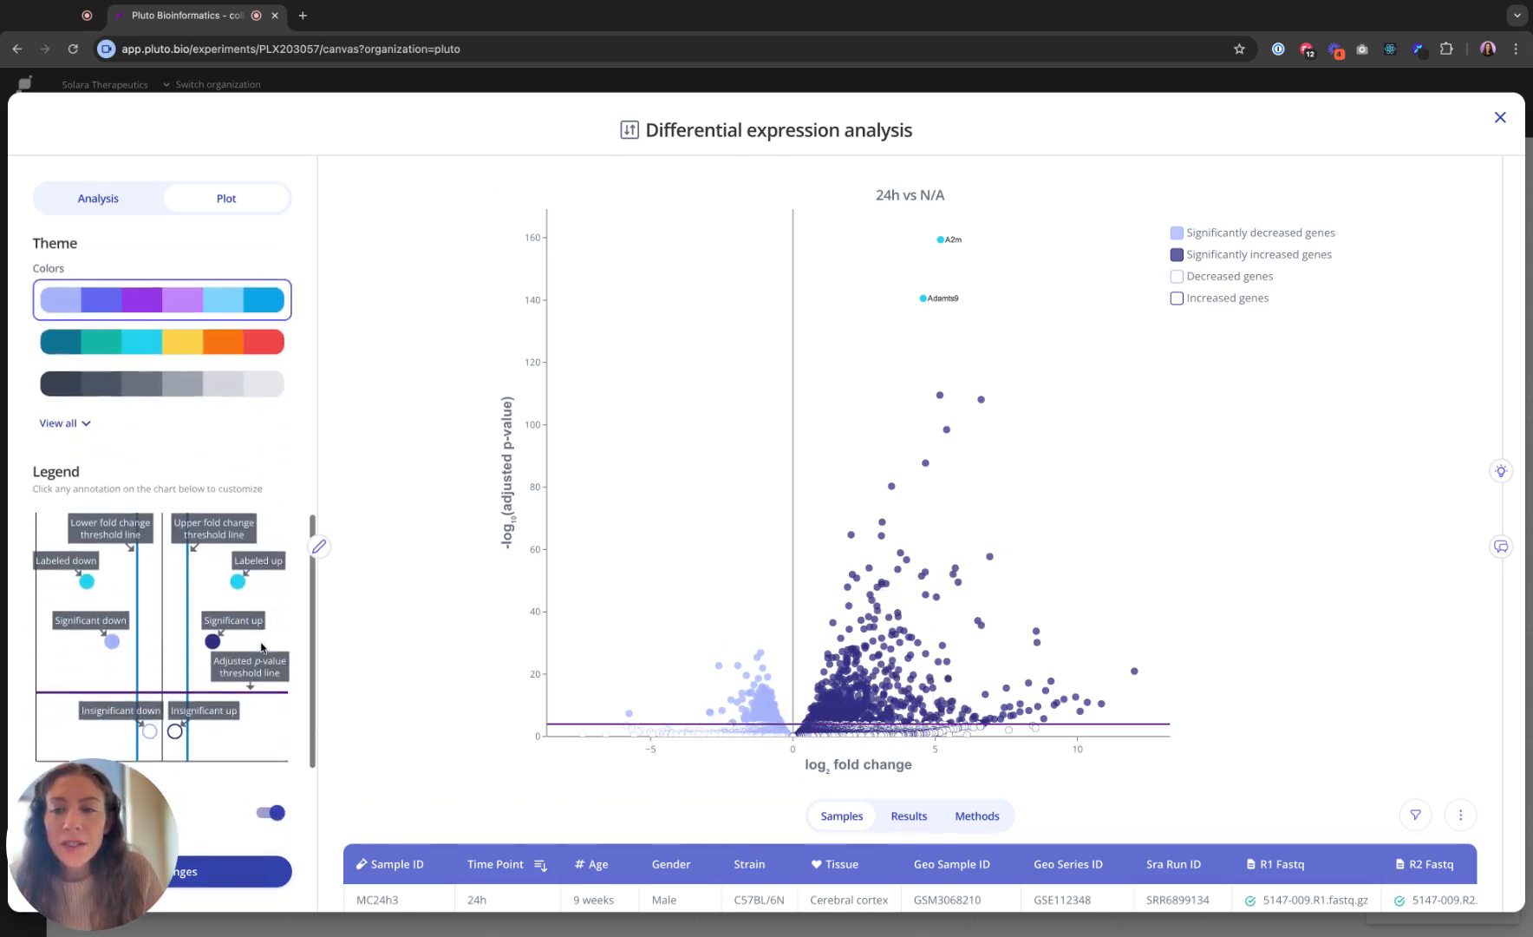
left_click(236, 574)
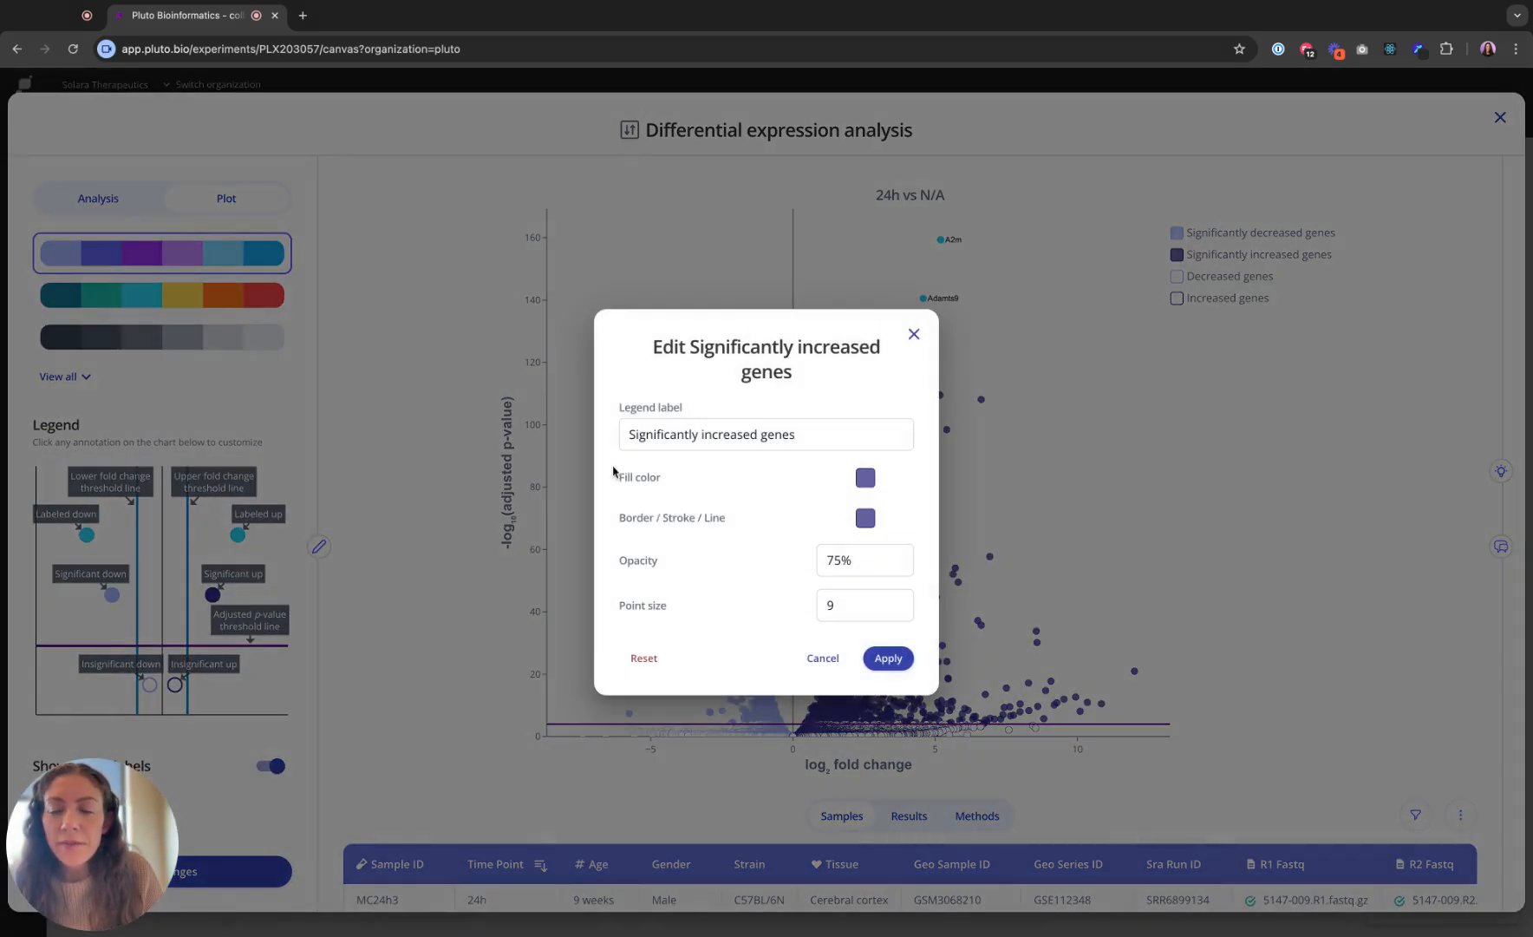
left_click(865, 478)
left_click(629, 631)
left_click(888, 749)
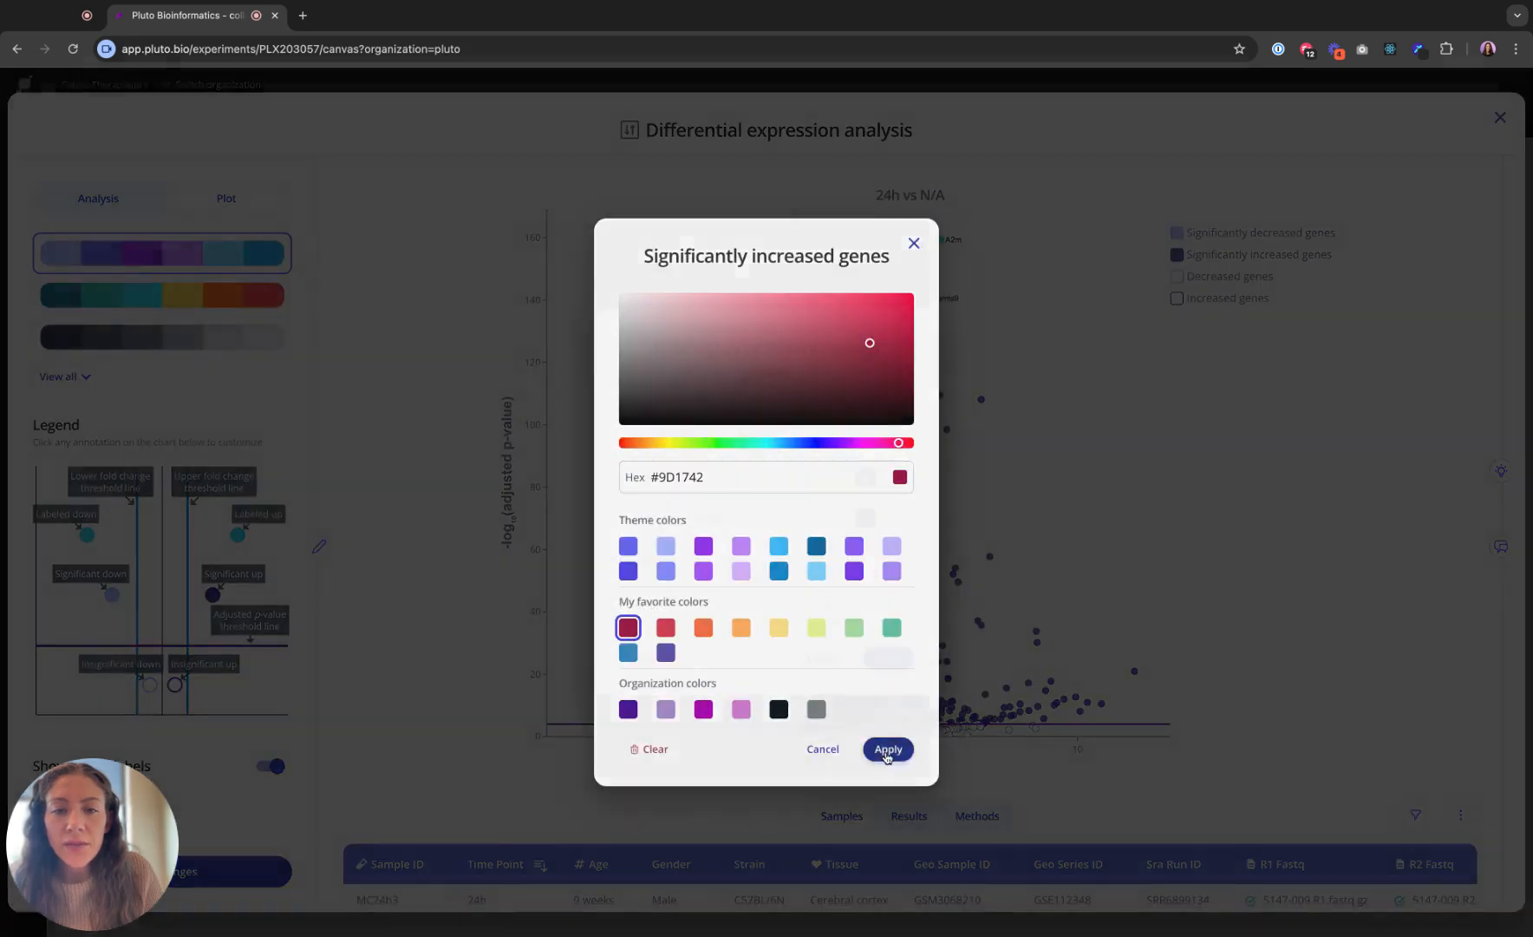
left_click(888, 659)
left_click(275, 869)
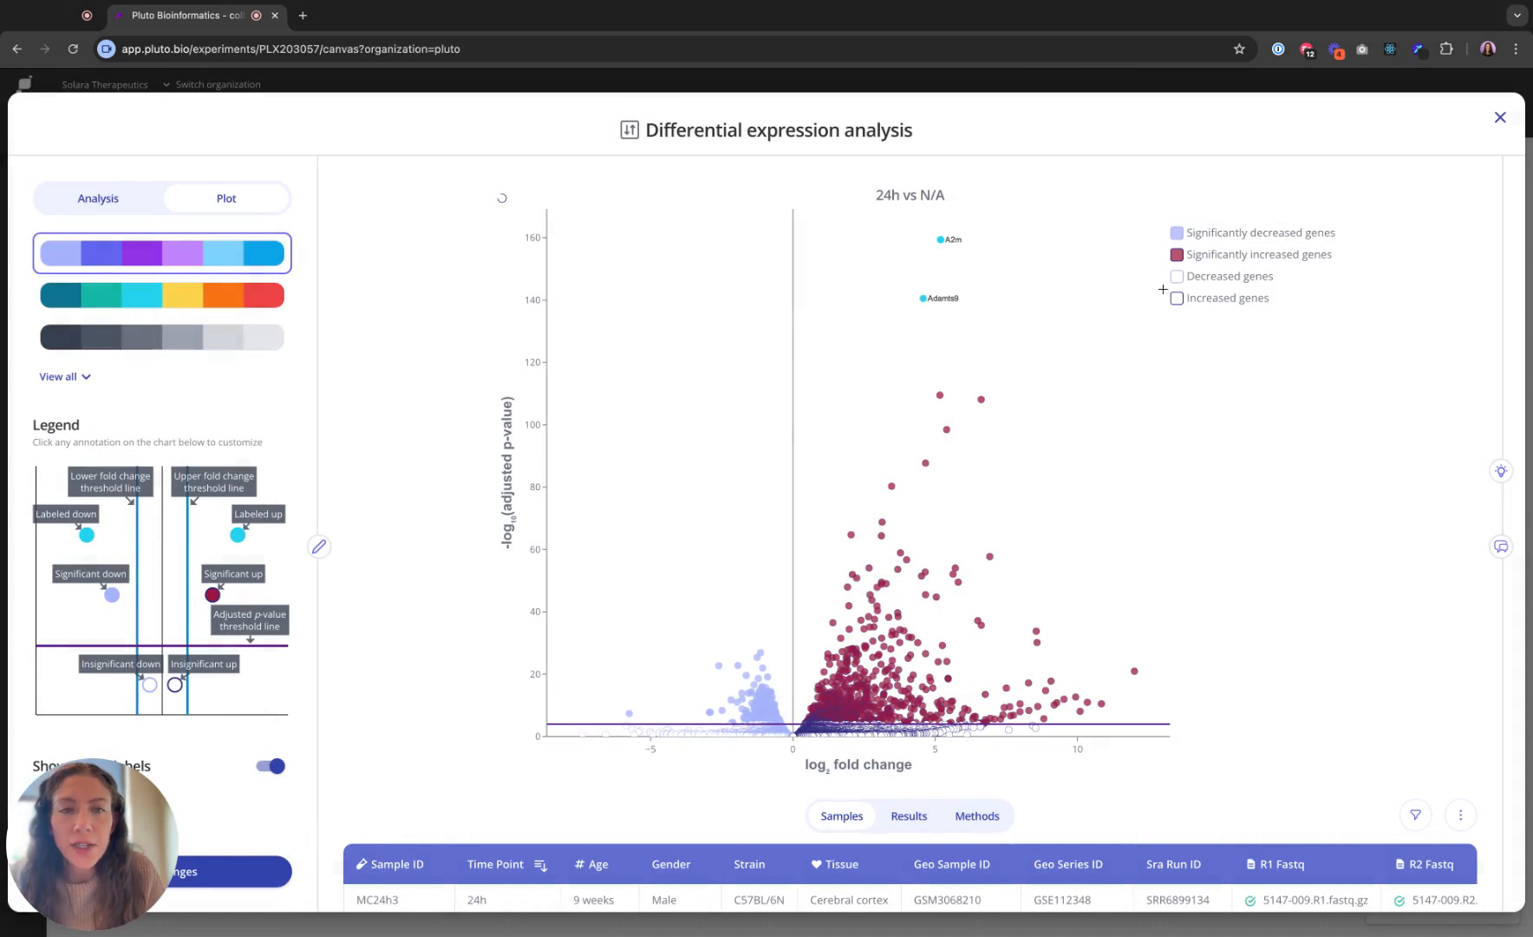
- Return to the canvas and place the 24h vs N/A volcano plot directly below the A2m bar chart, aligned with its left edge
left_click(1500, 117)
left_click(837, 492)
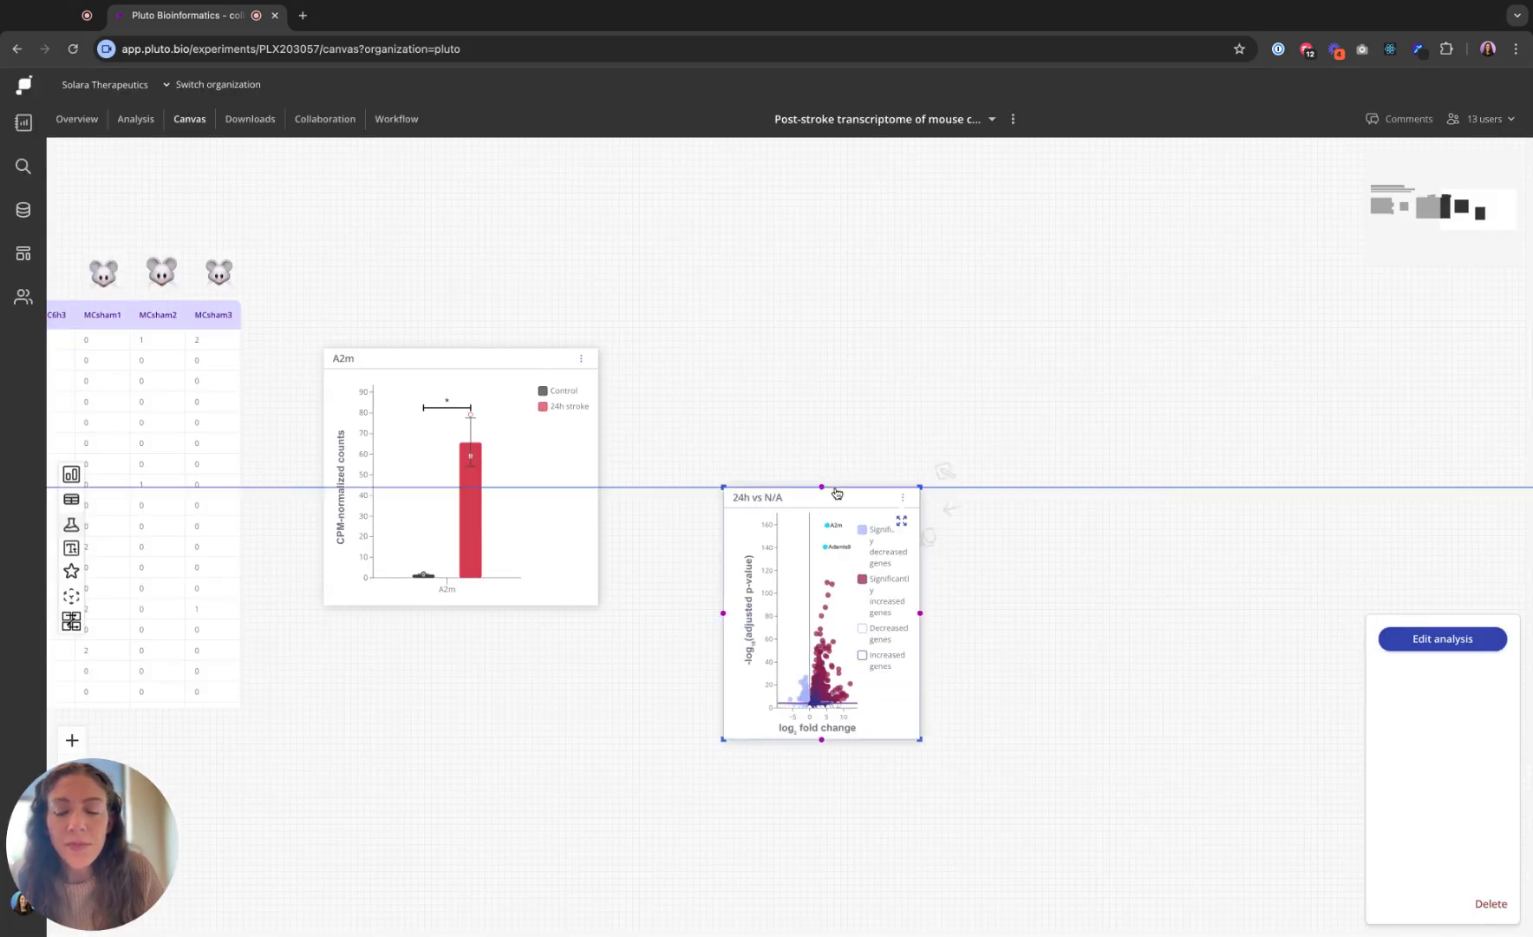
left_click_drag(837, 493, 437, 639)
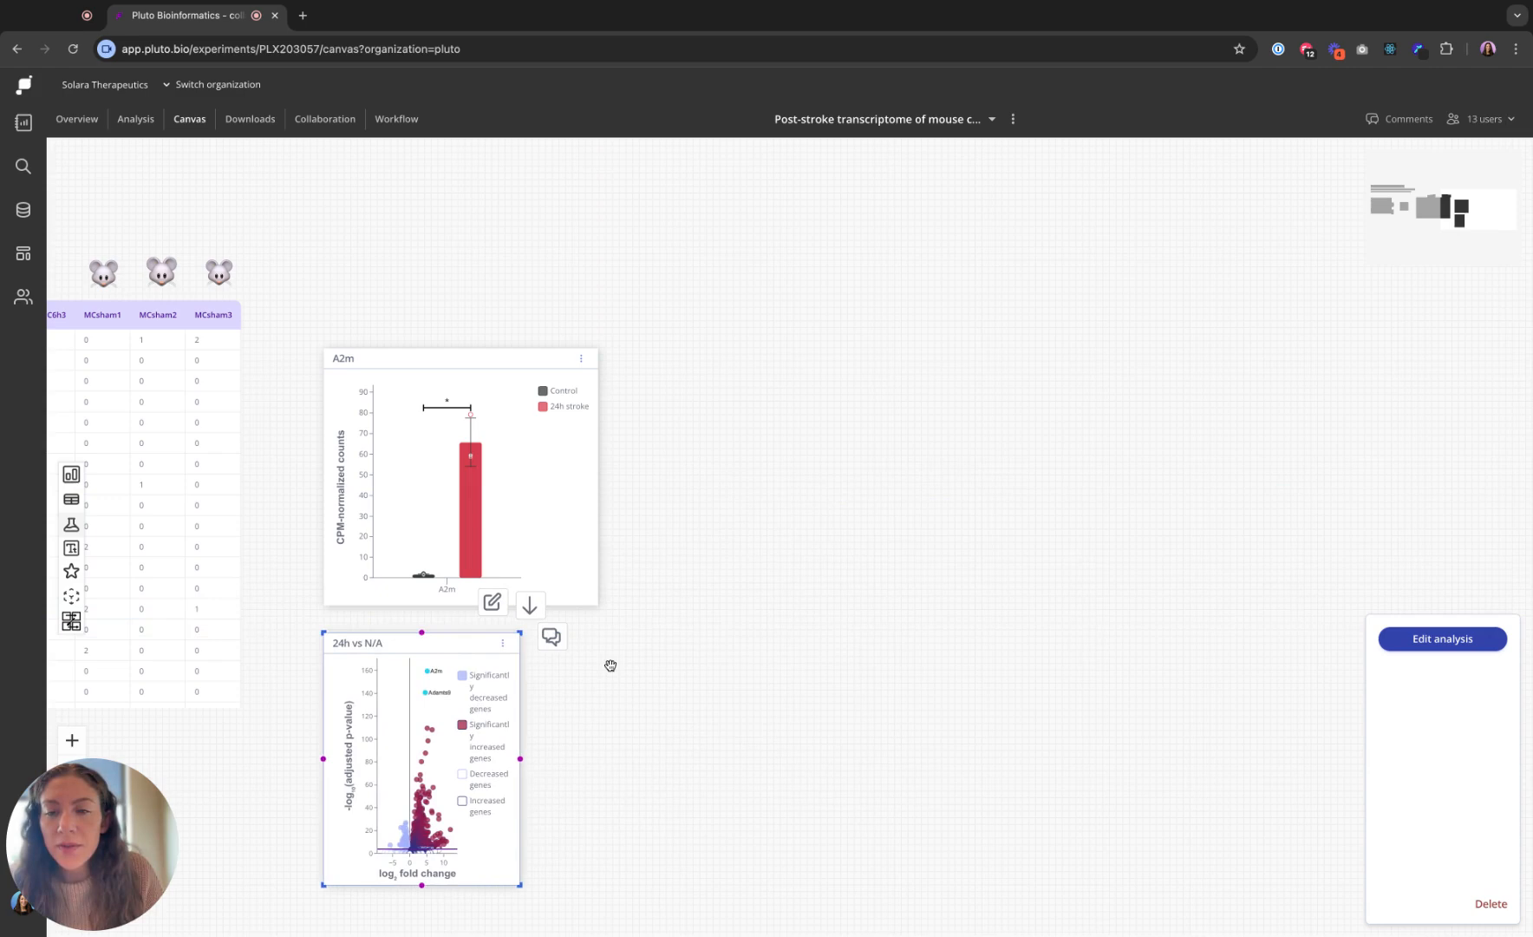
- Enlarge the 24h vs N/A volcano plot on the canvas so it extends wider than the A2m bar chart above it
left_click(610, 665)
scroll(584, 712, "left", 3)
scroll(584, 712, "down", 2)
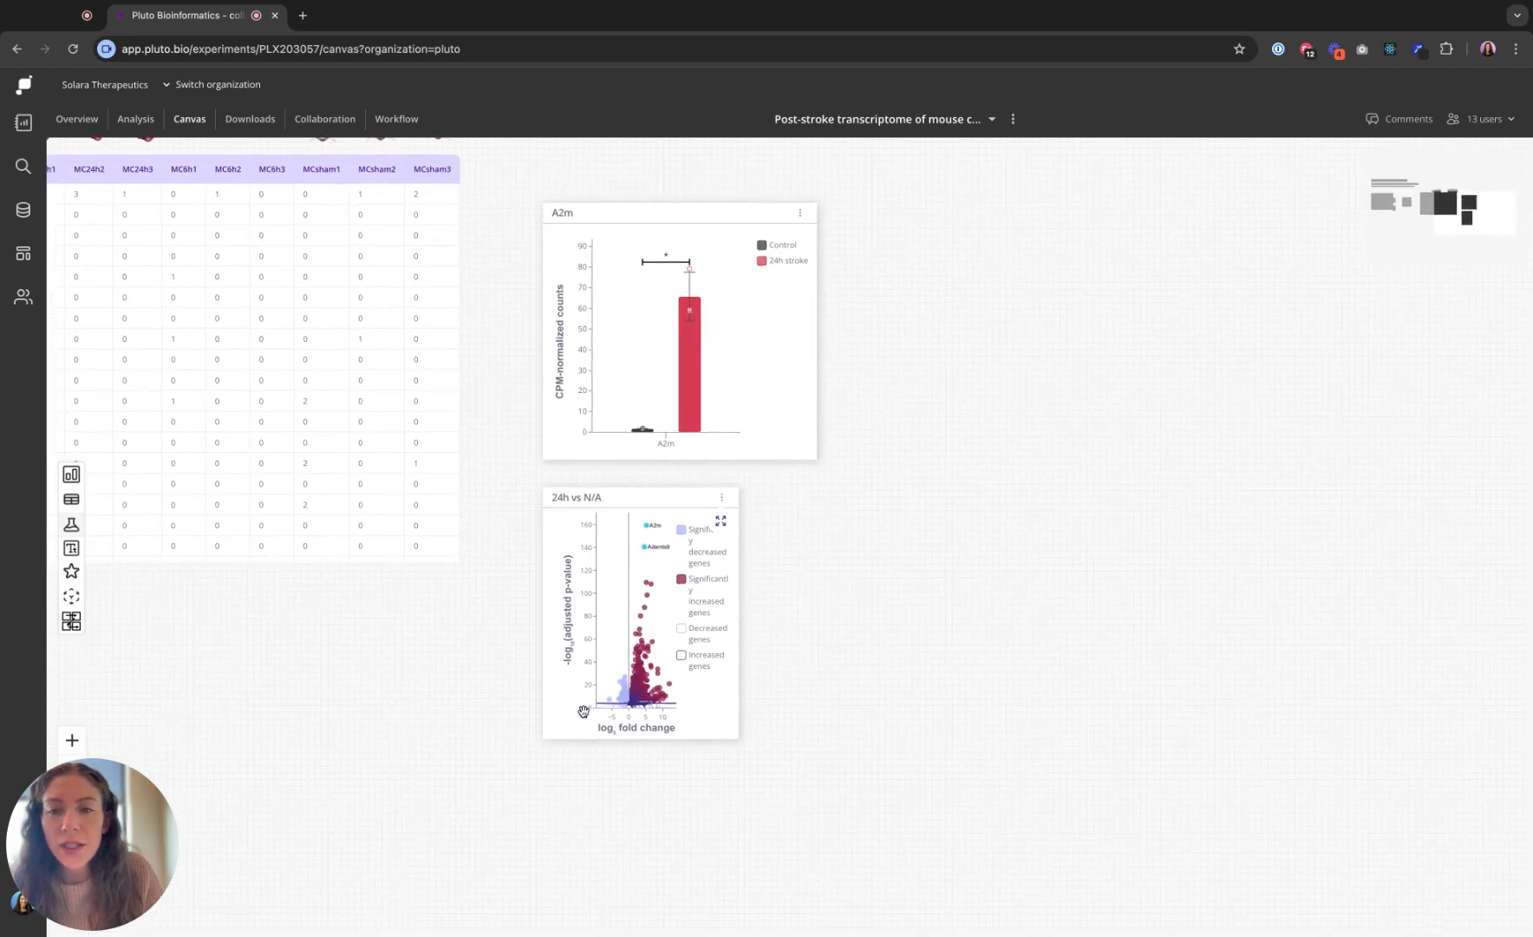
left_click(642, 502)
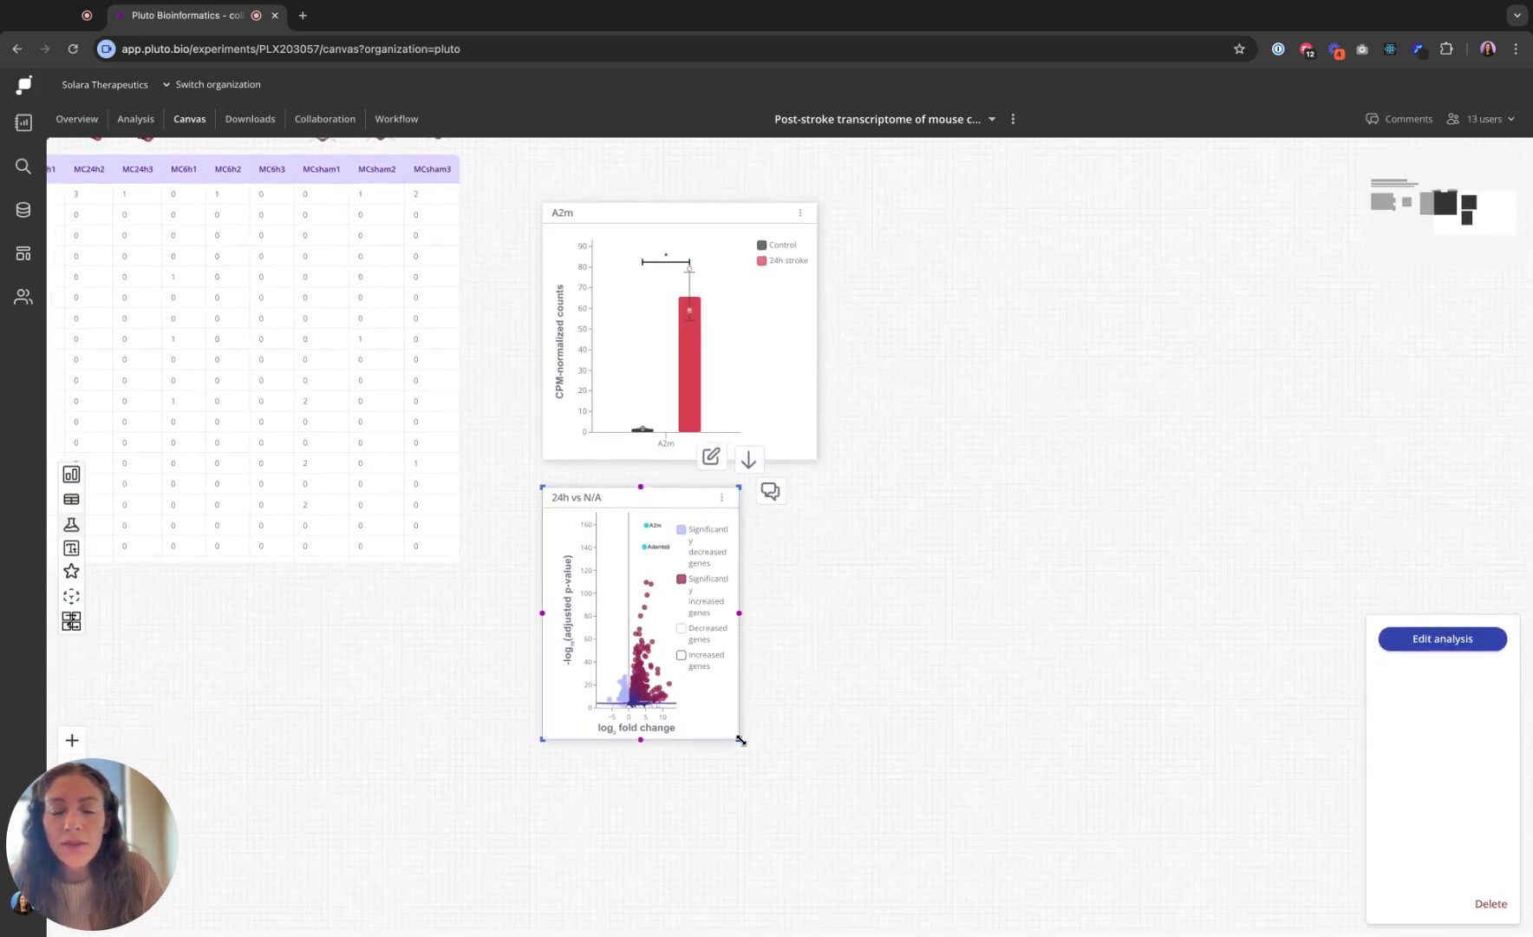
left_click_drag(740, 739, 902, 820)
left_click(1038, 830)
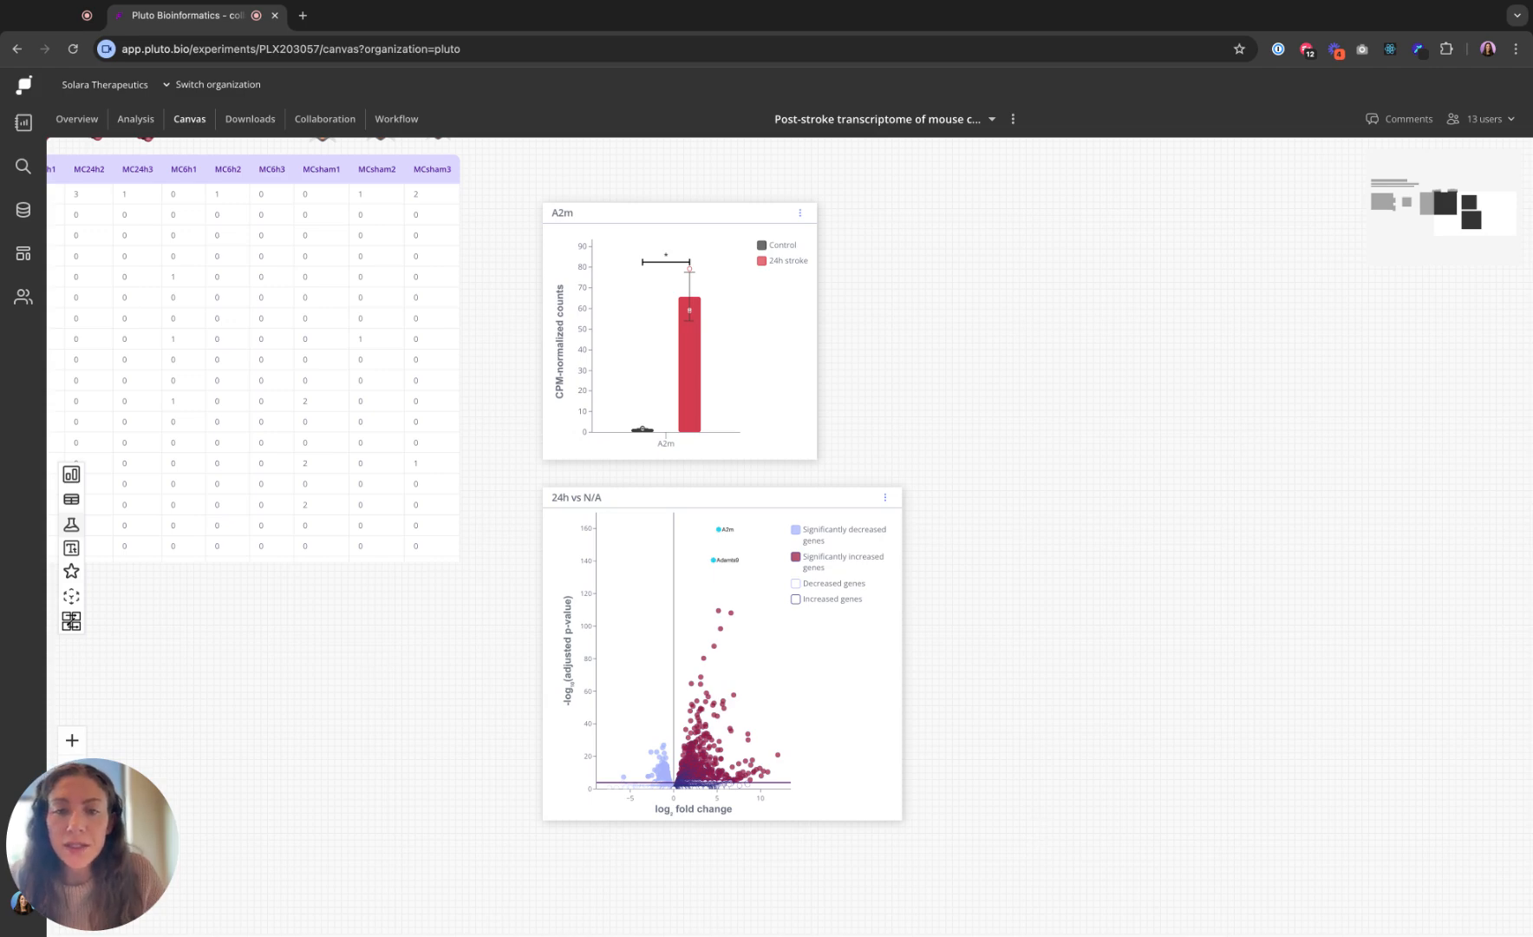
- View the 24h vs N/A plot's results table, examine the genes ranked by adjusted p-value, and close it
left_click_drag(1051, 879, 1018, 805)
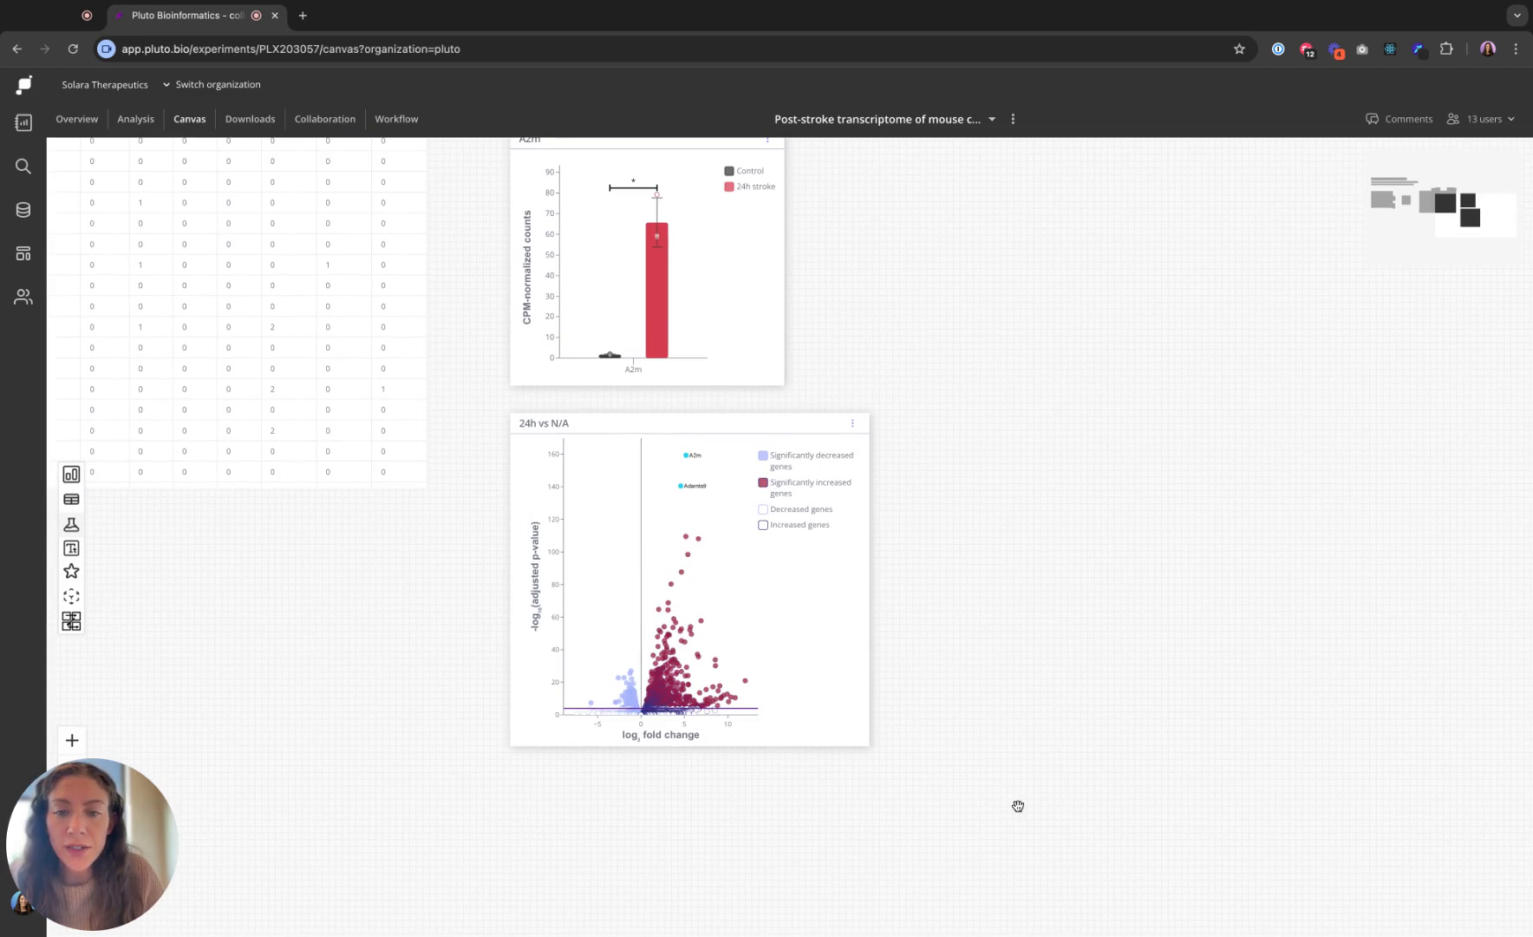
left_click(811, 422)
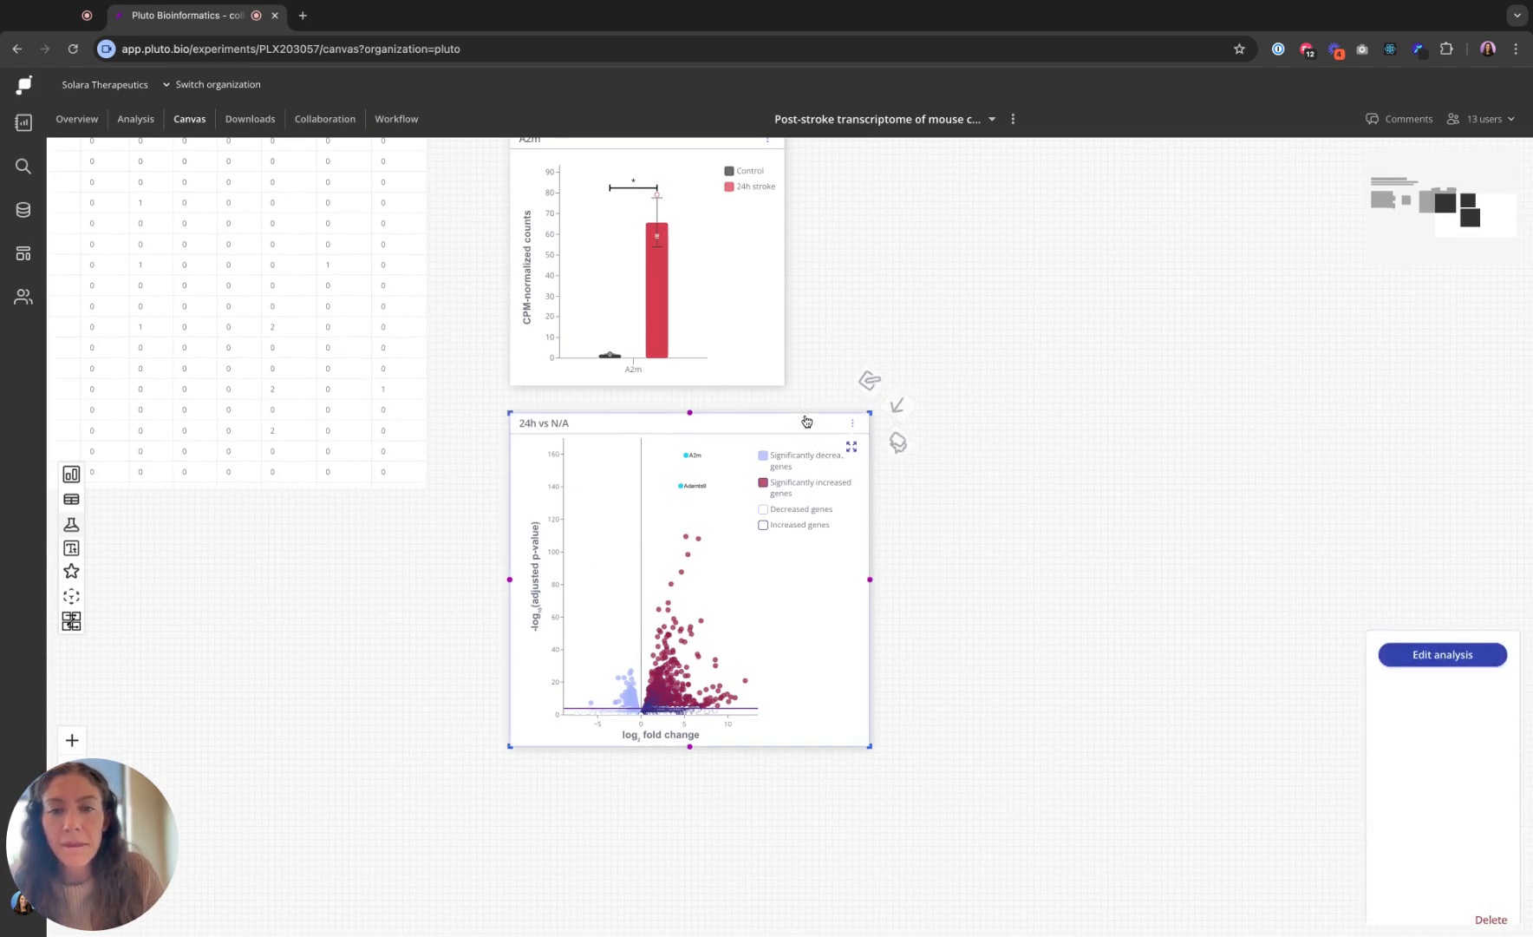
left_click(856, 423)
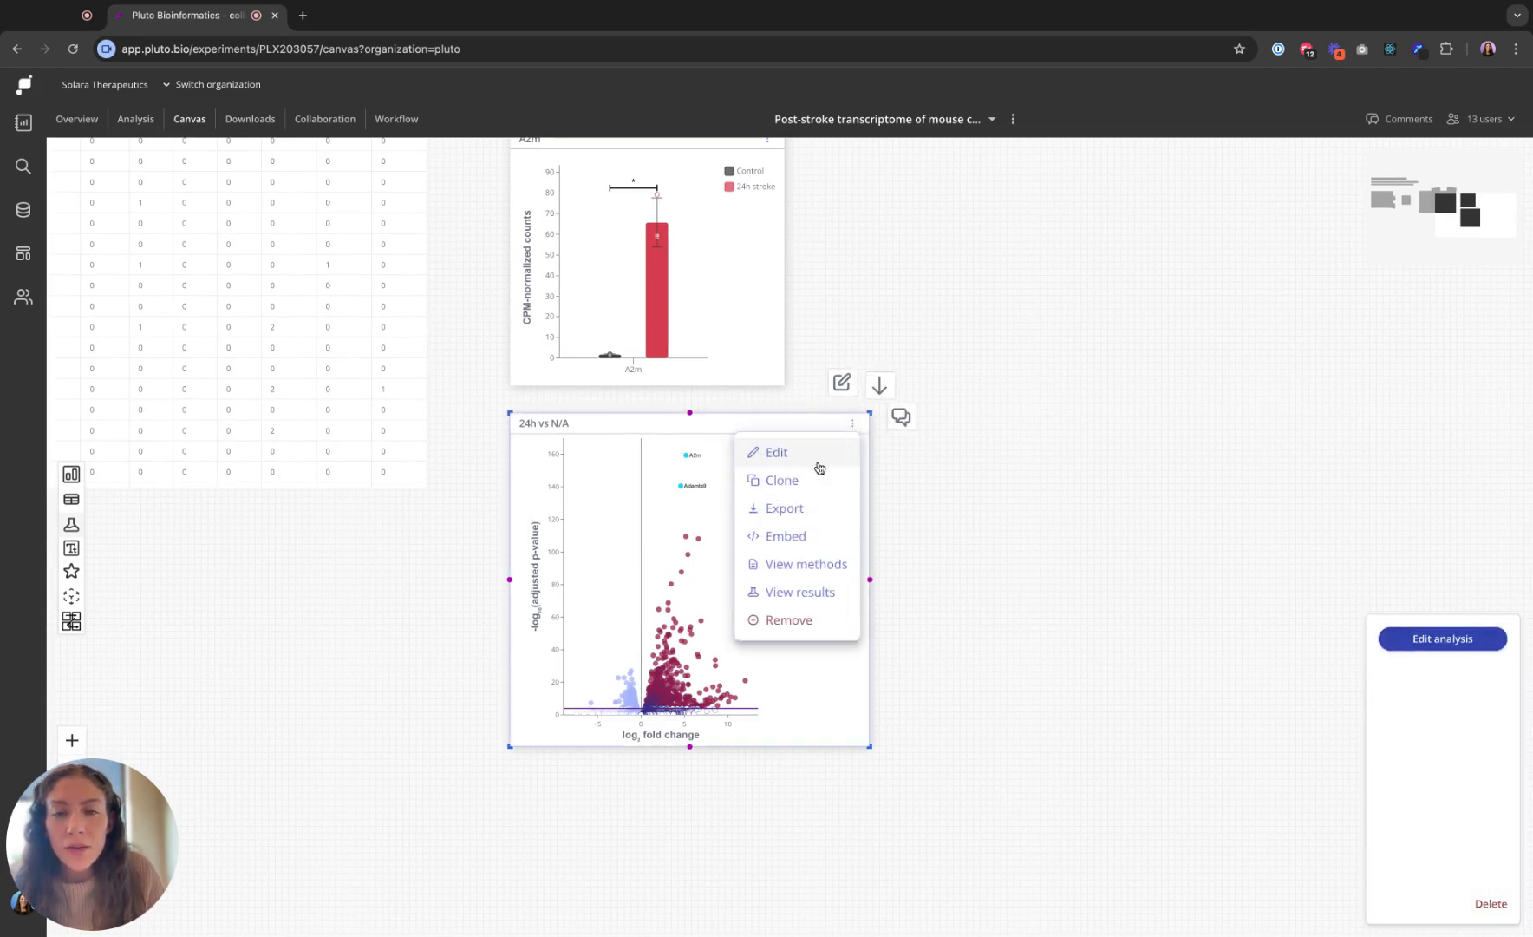
left_click(820, 595)
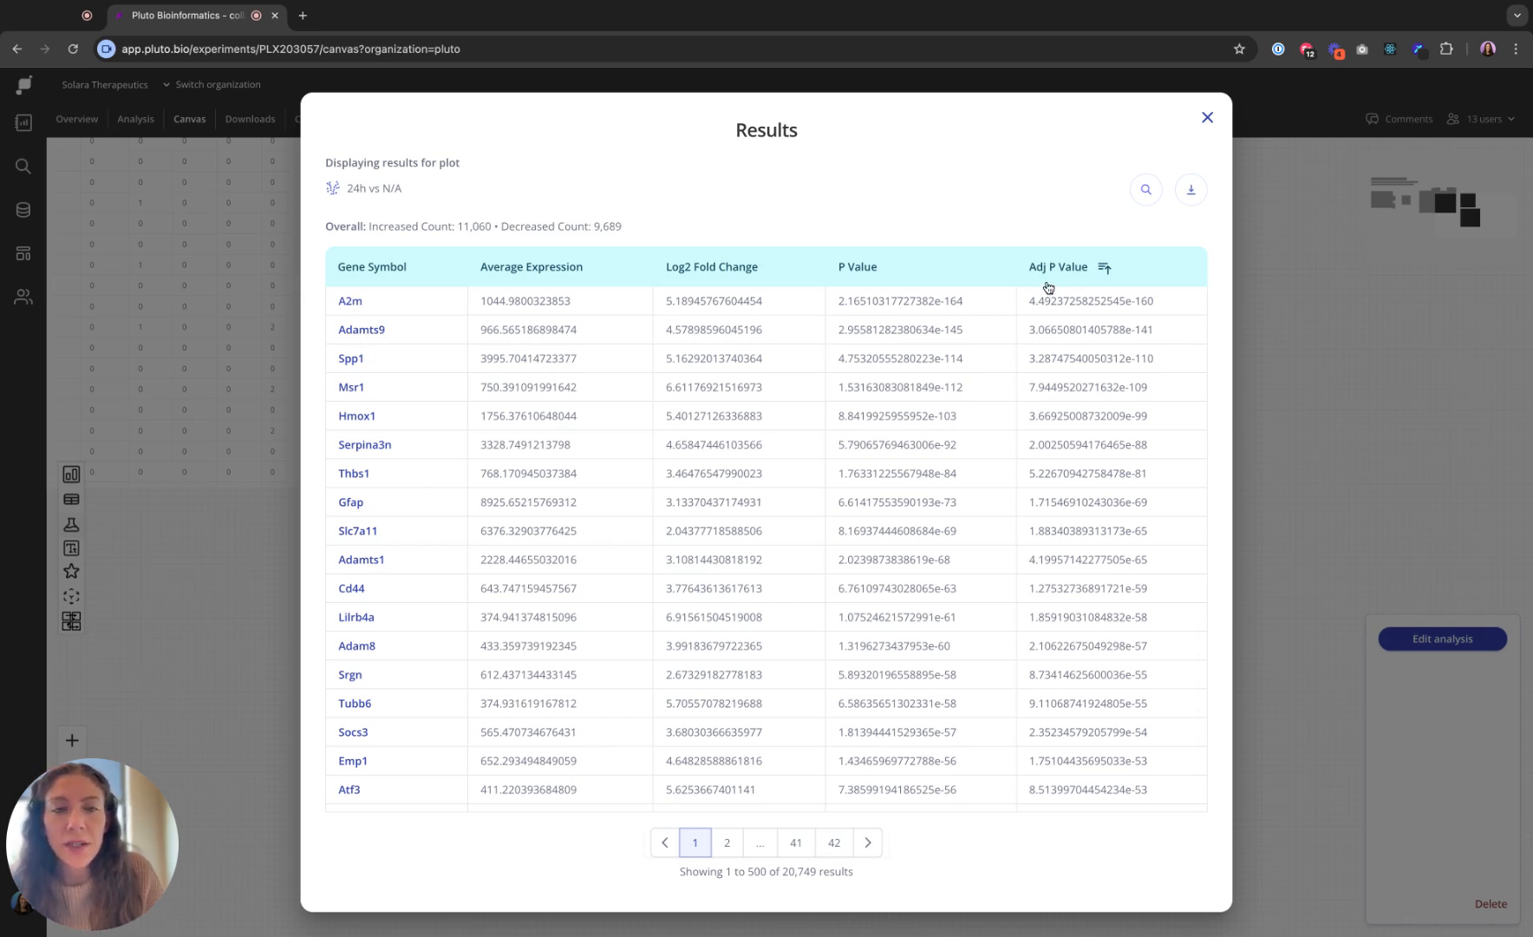
scroll(355, 399, "down", 15)
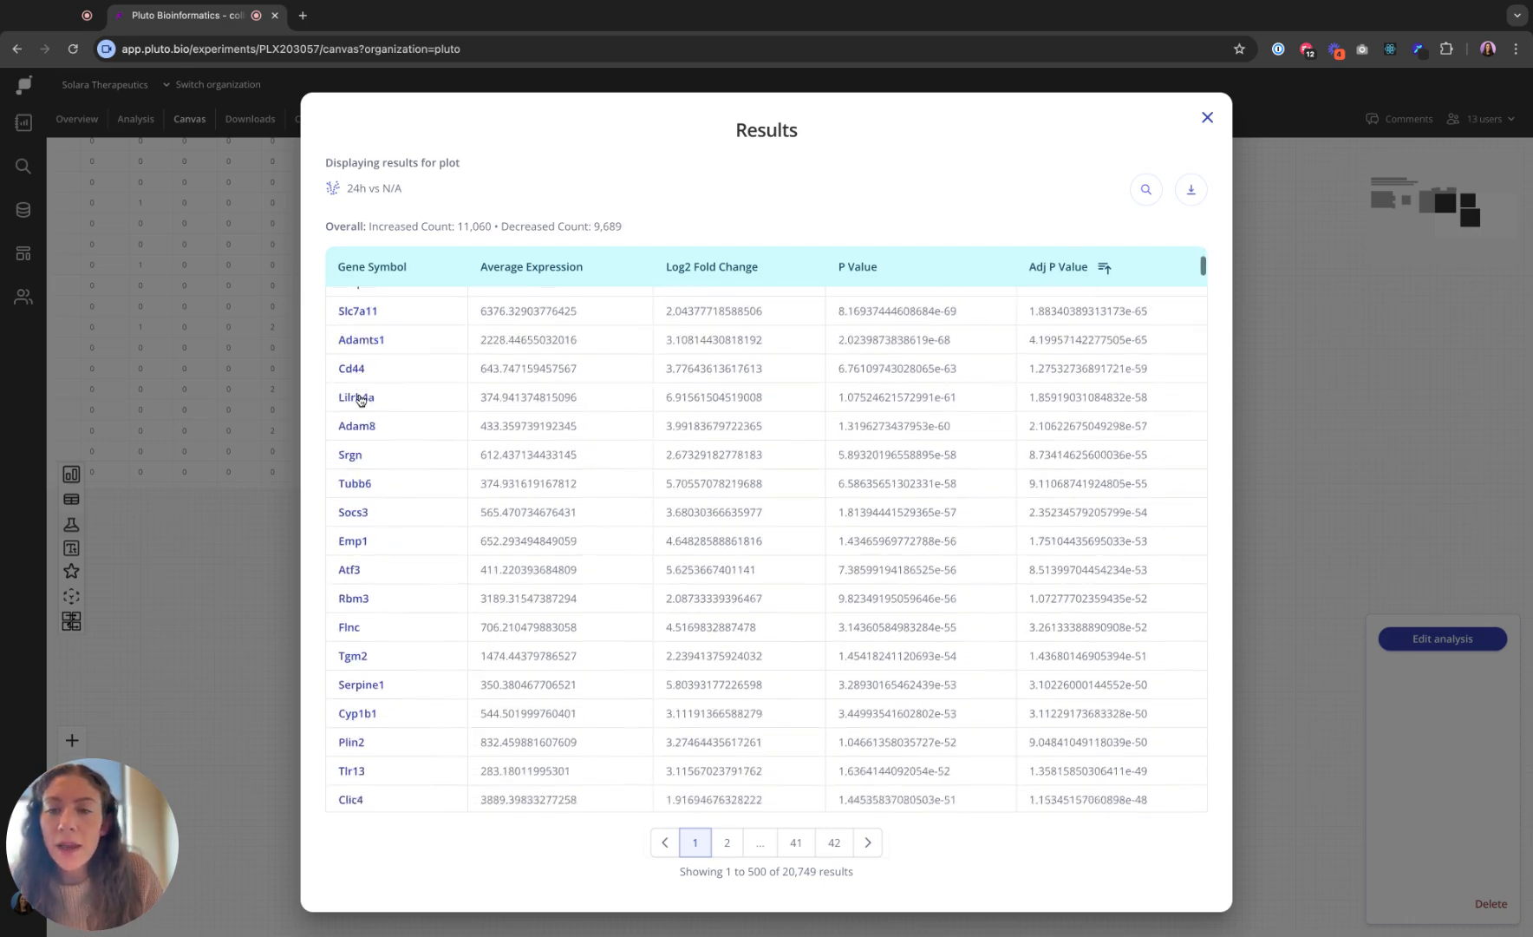
scroll(766, 546, "up", 15)
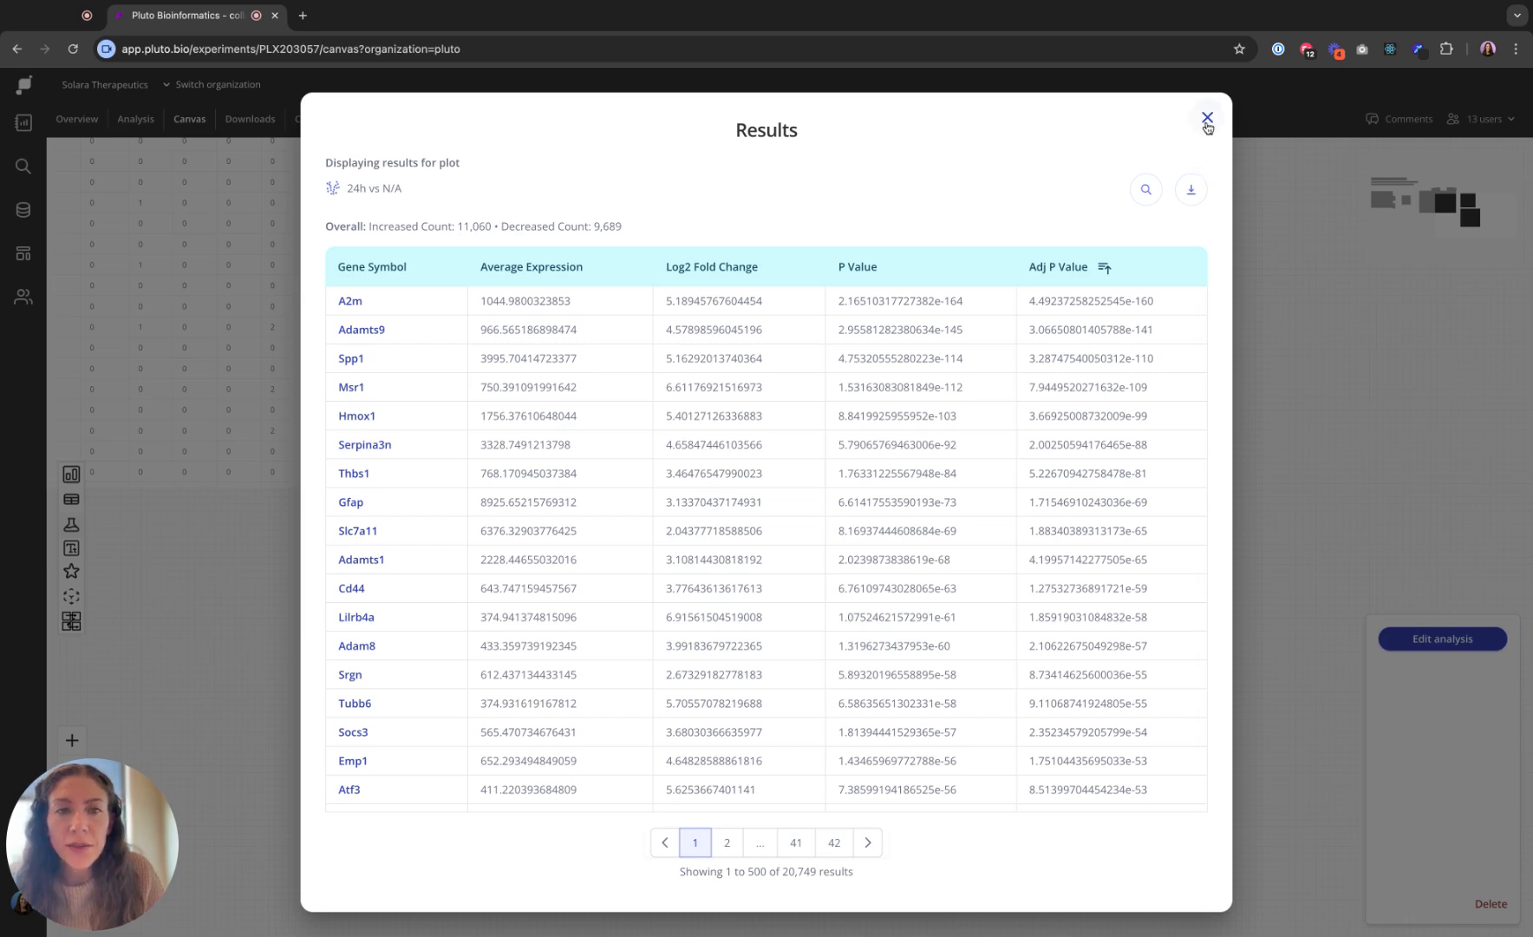
left_click(1207, 121)
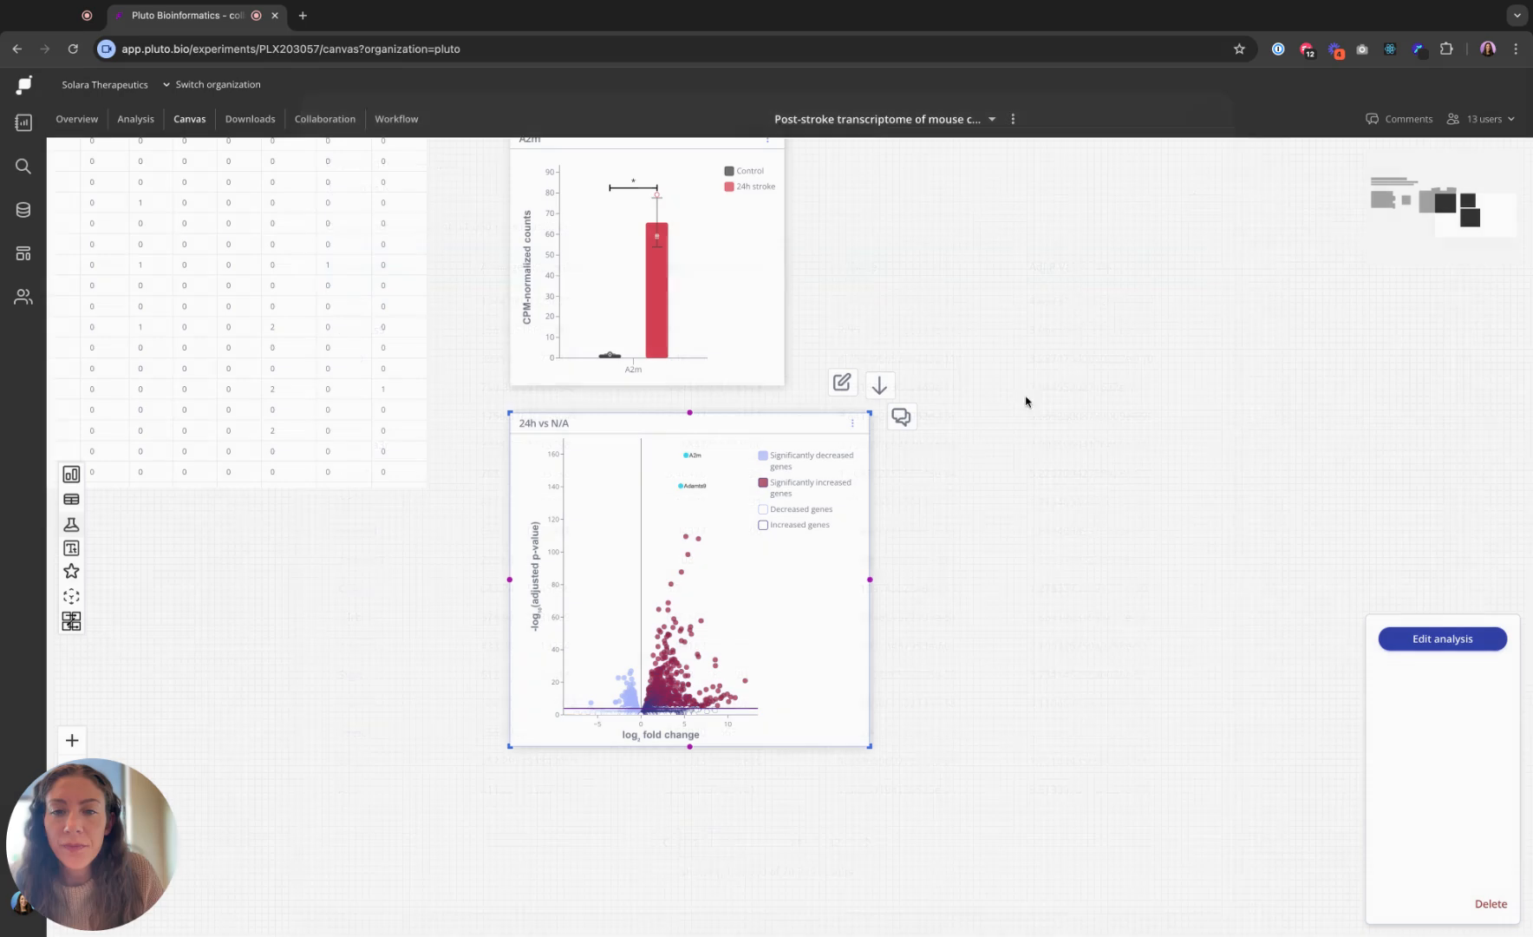
- View the volcano plot's methods and examine the p-value cutoff, the 24h vs N/A comparison and the DESeq2 reference
left_click(856, 426)
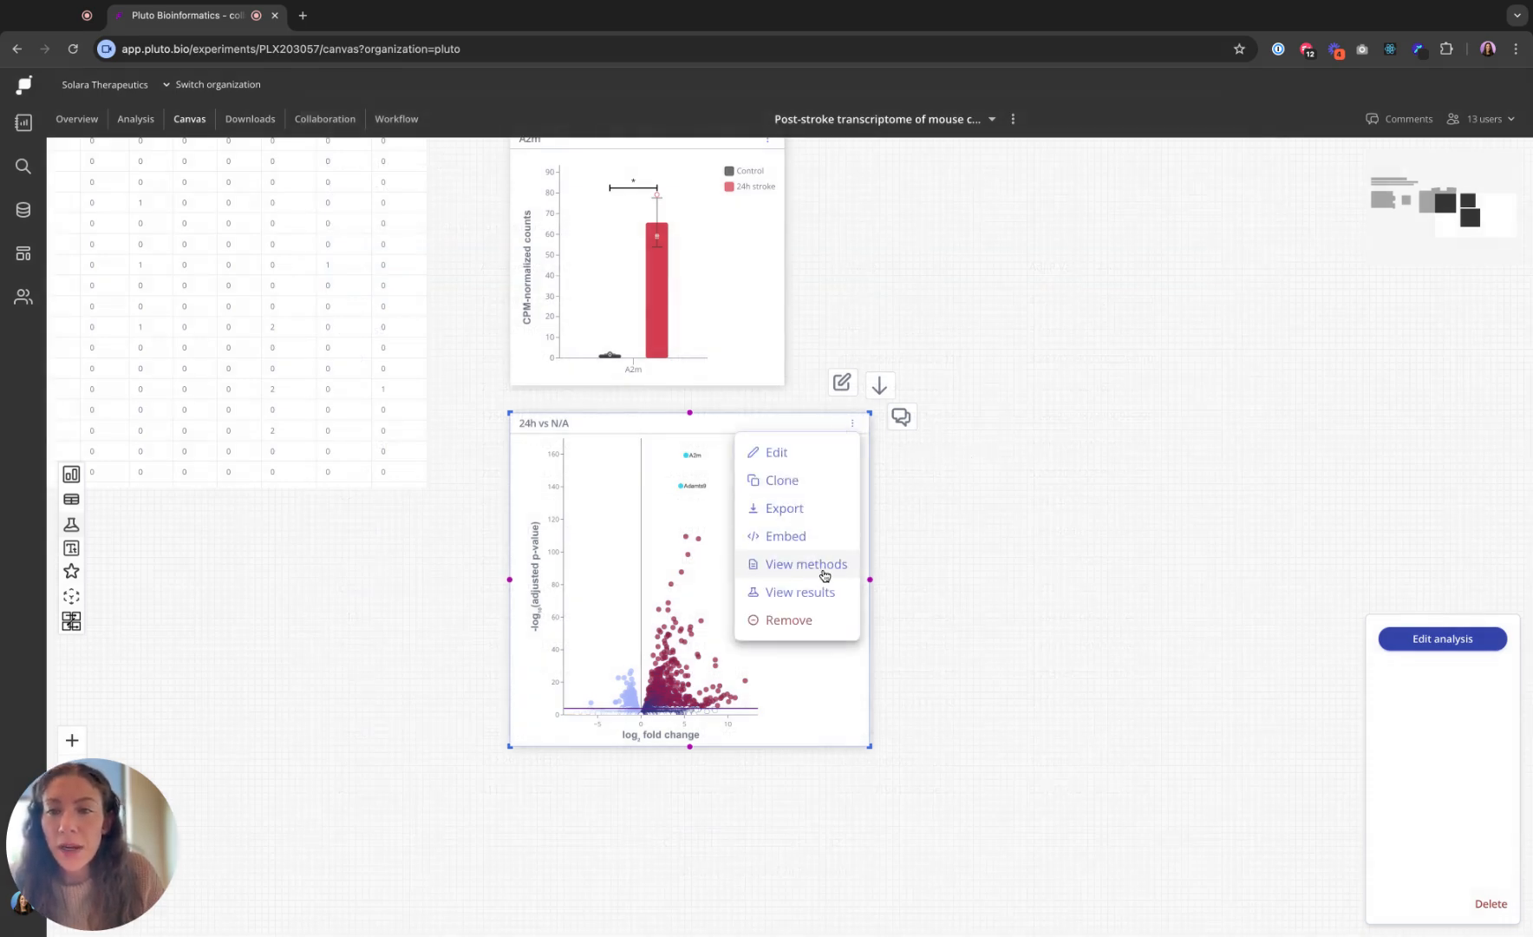
left_click(806, 564)
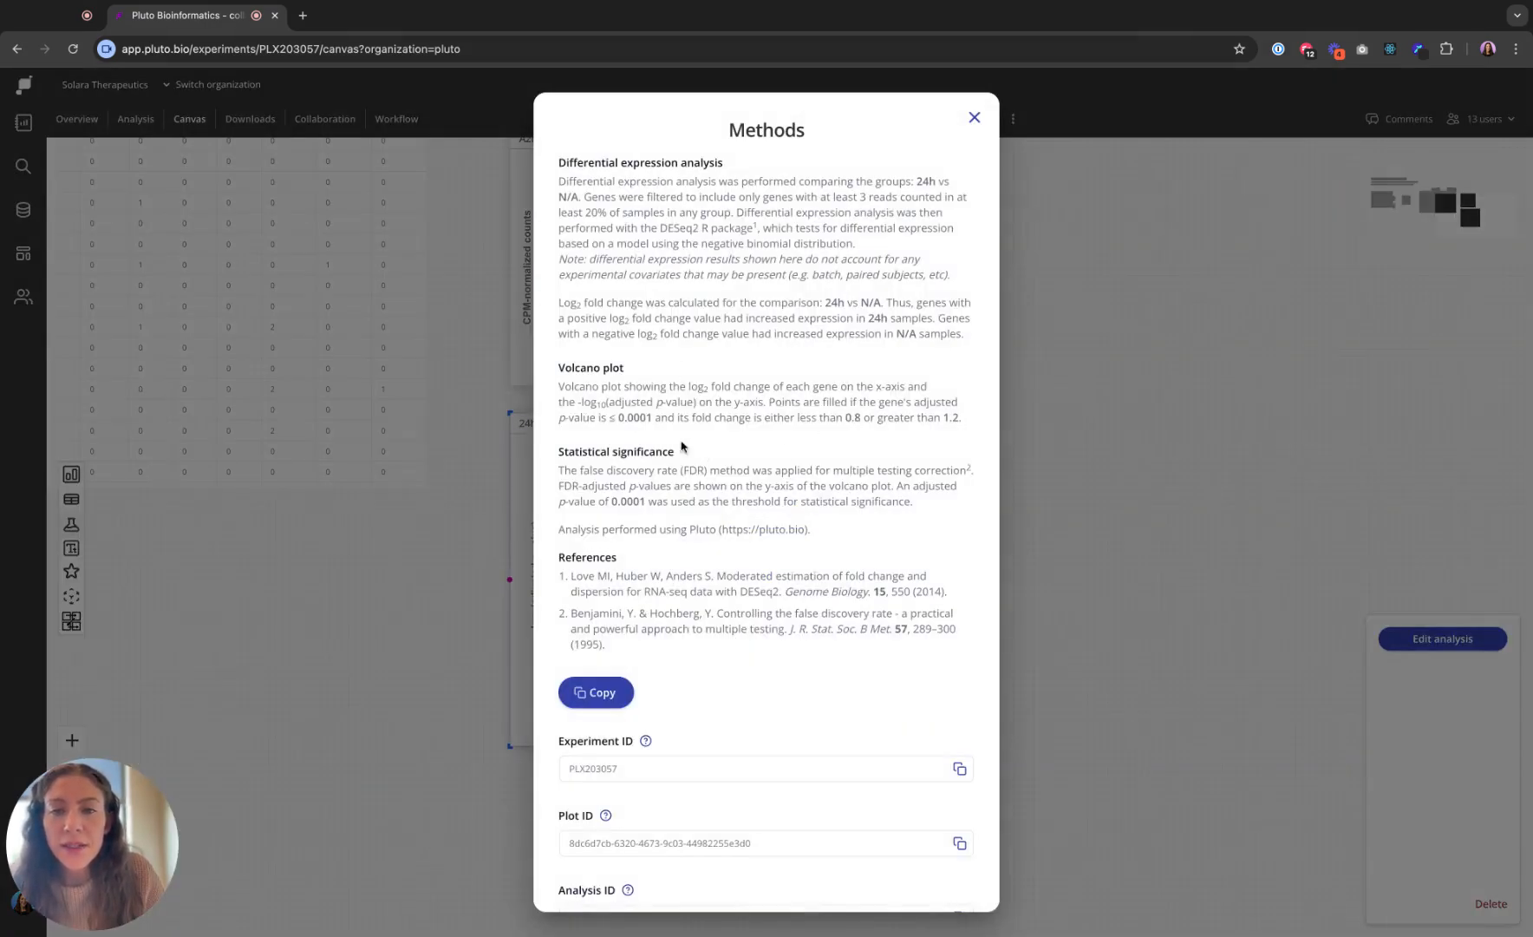
left_click_drag(652, 417, 564, 418)
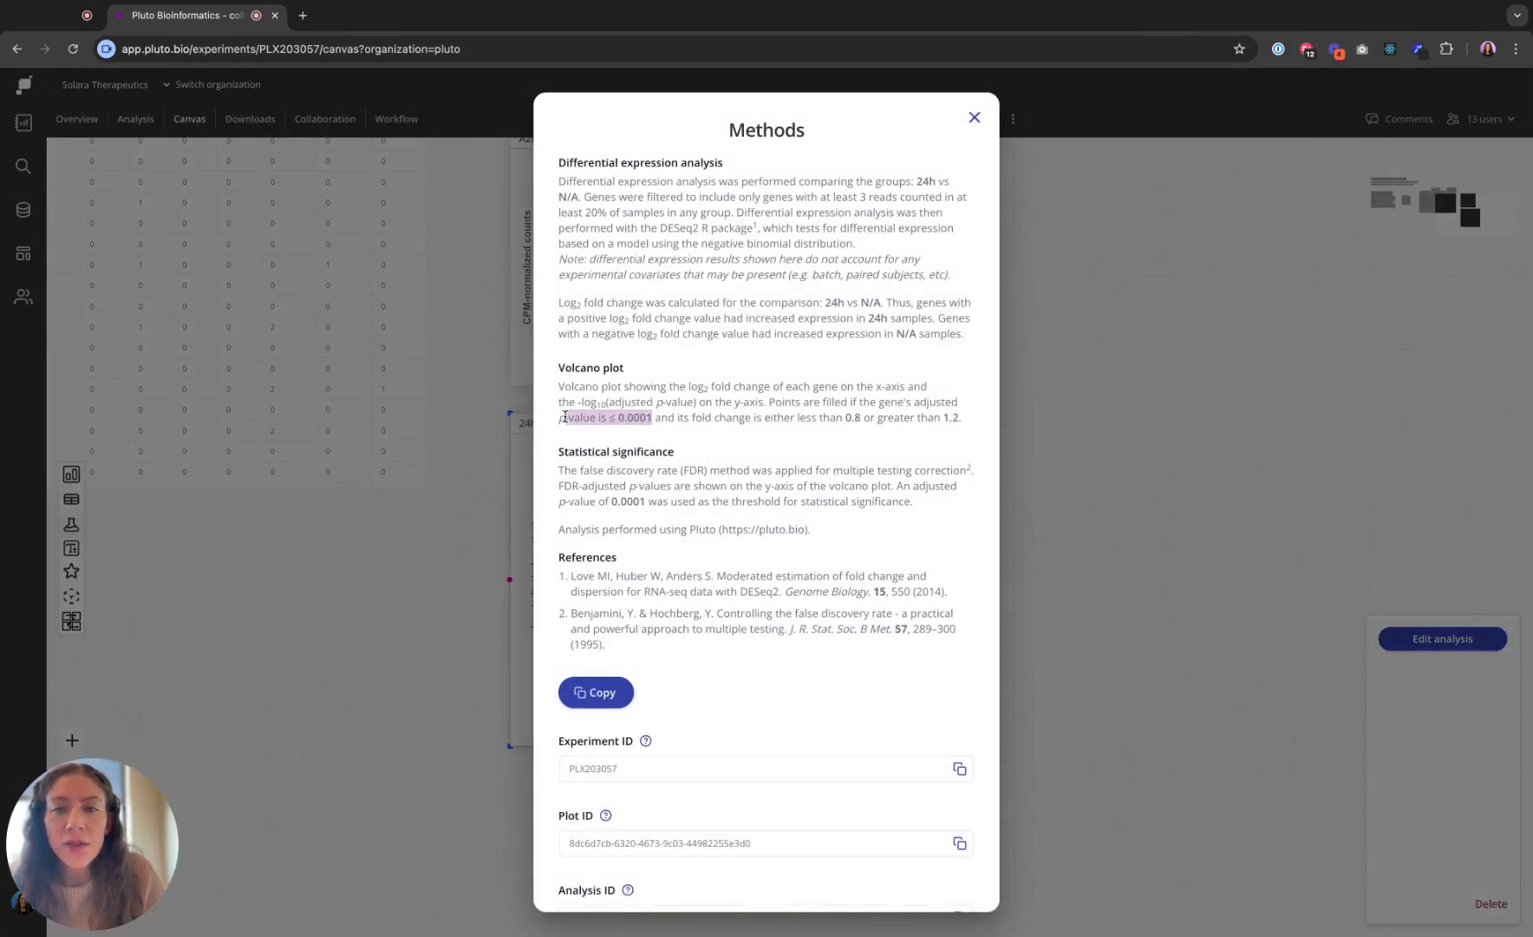
left_click(673, 416)
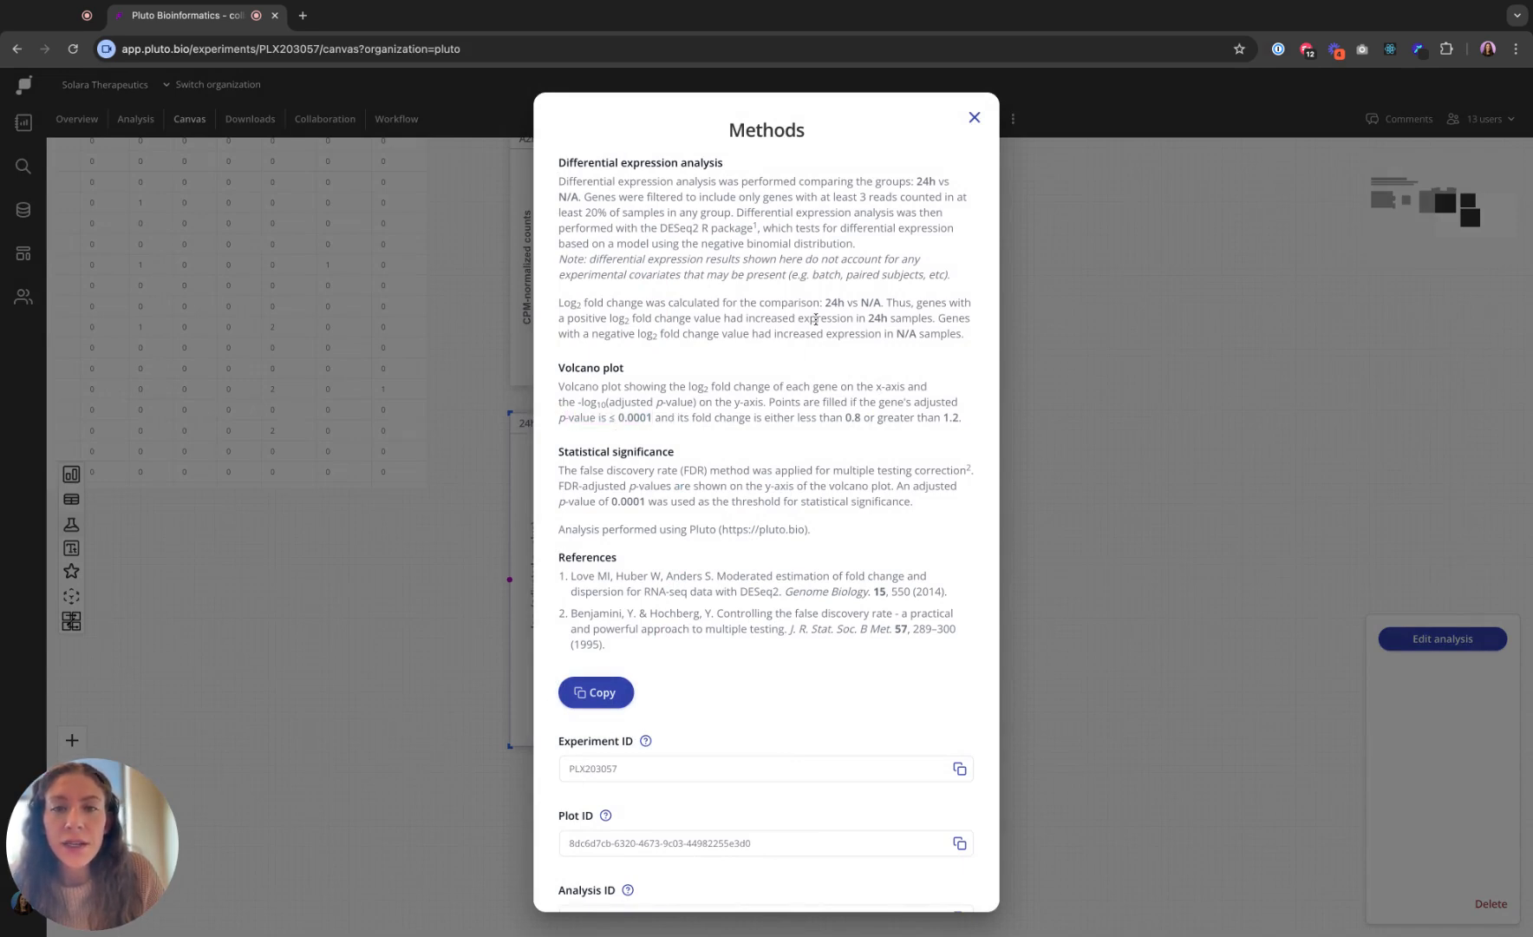
left_click_drag(823, 303, 881, 303)
left_click(940, 300)
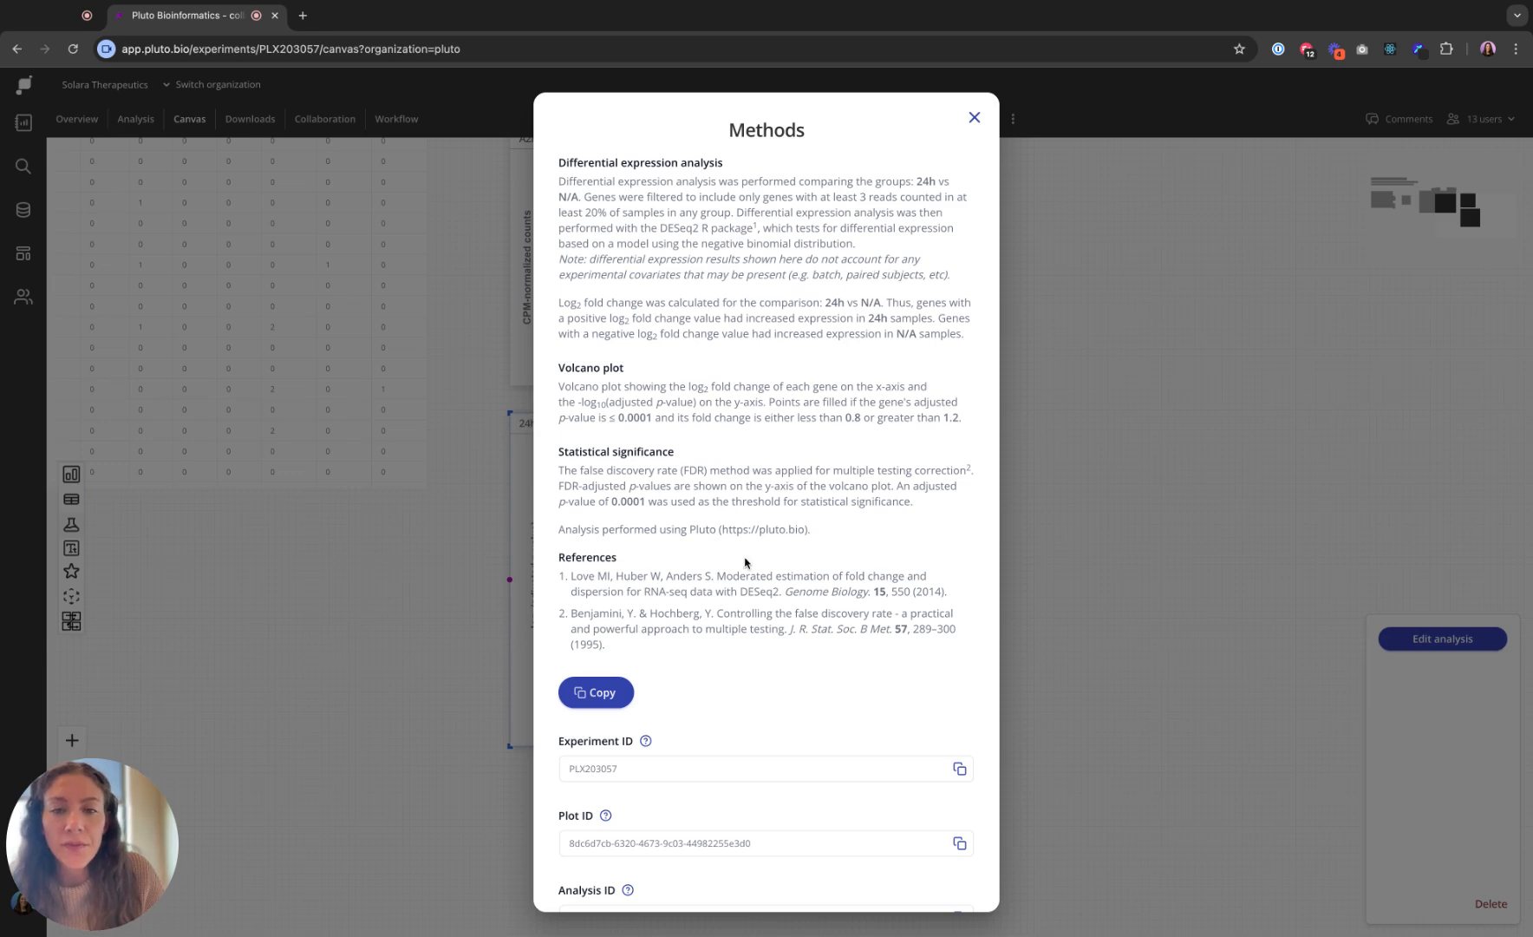
left_click_drag(779, 591, 581, 576)
left_click(799, 595)
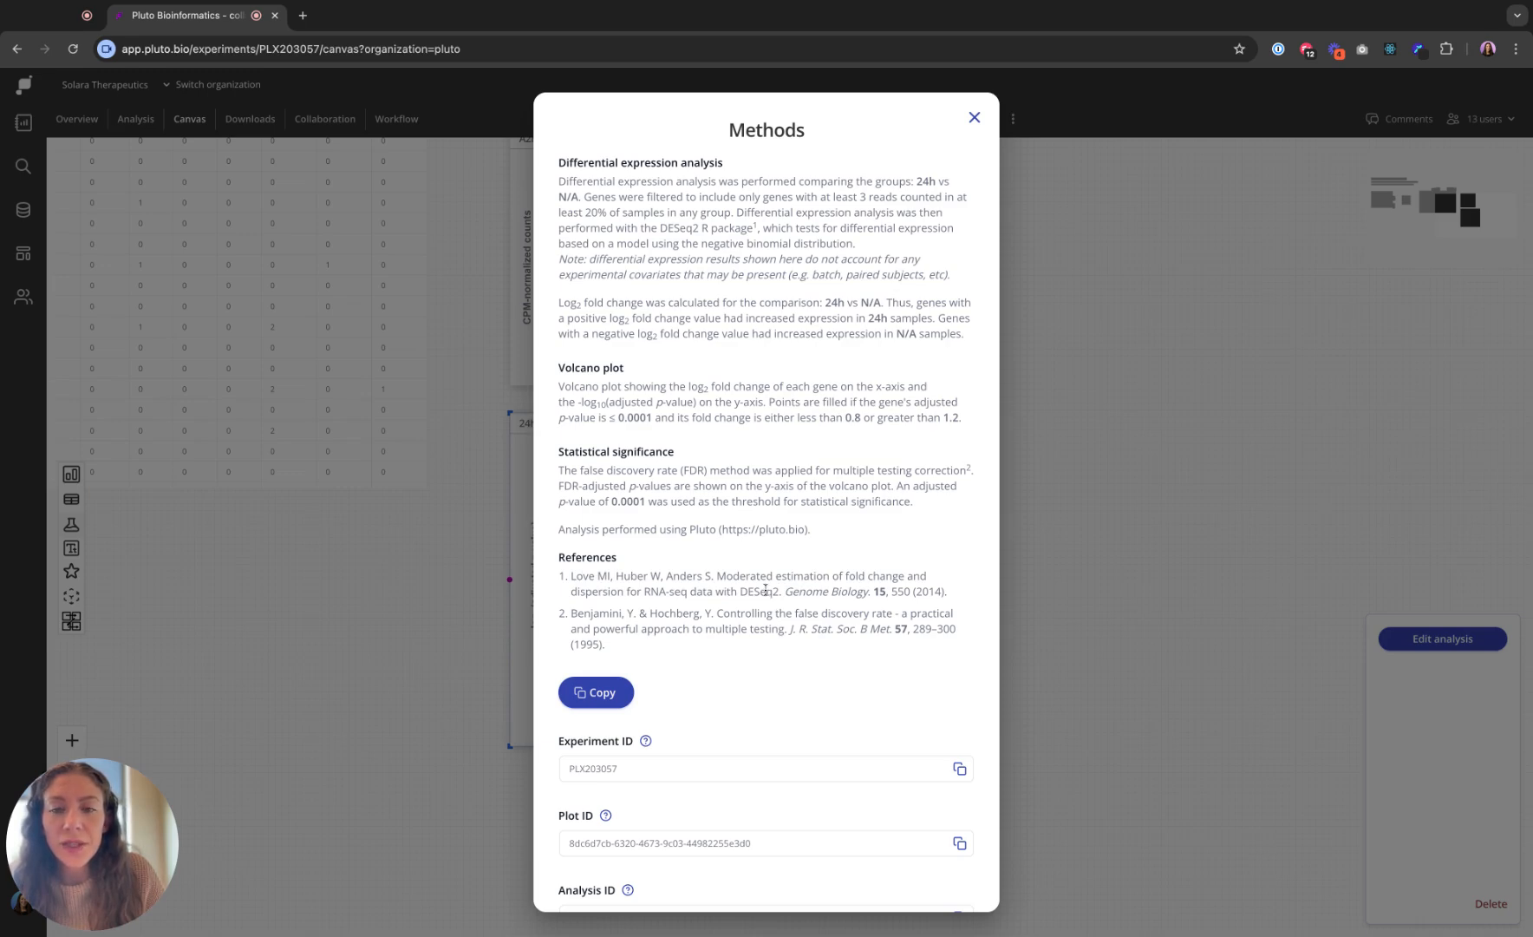
double_click(755, 592)
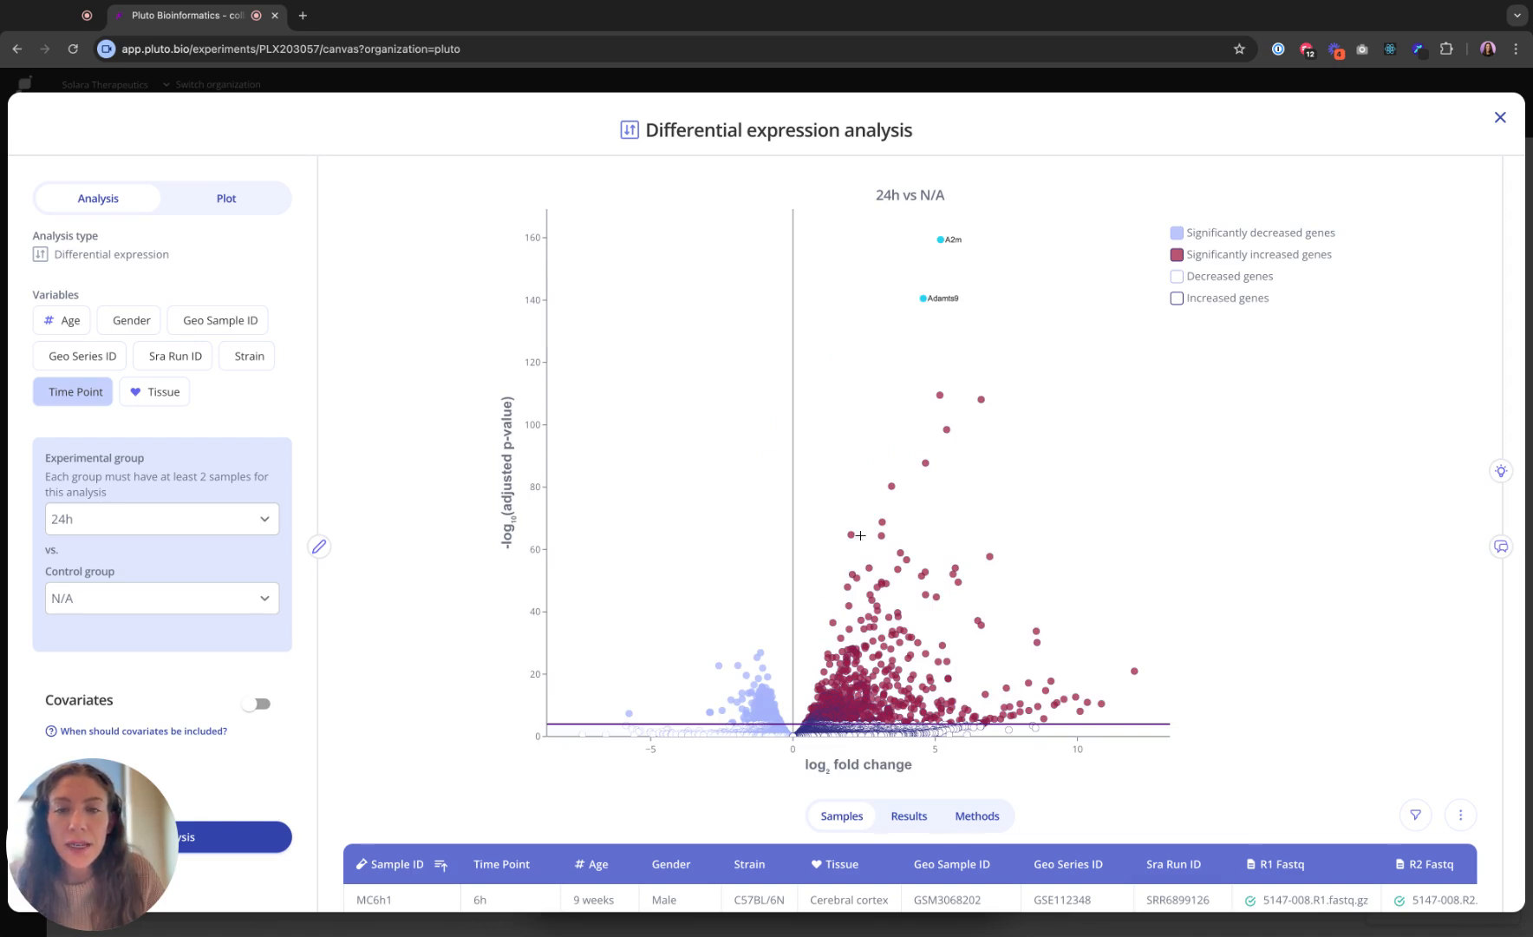
- Inspect Adamts9's values on the volcano plot in the differential expression analysis and return to the canvas
mouse_move(922, 300)
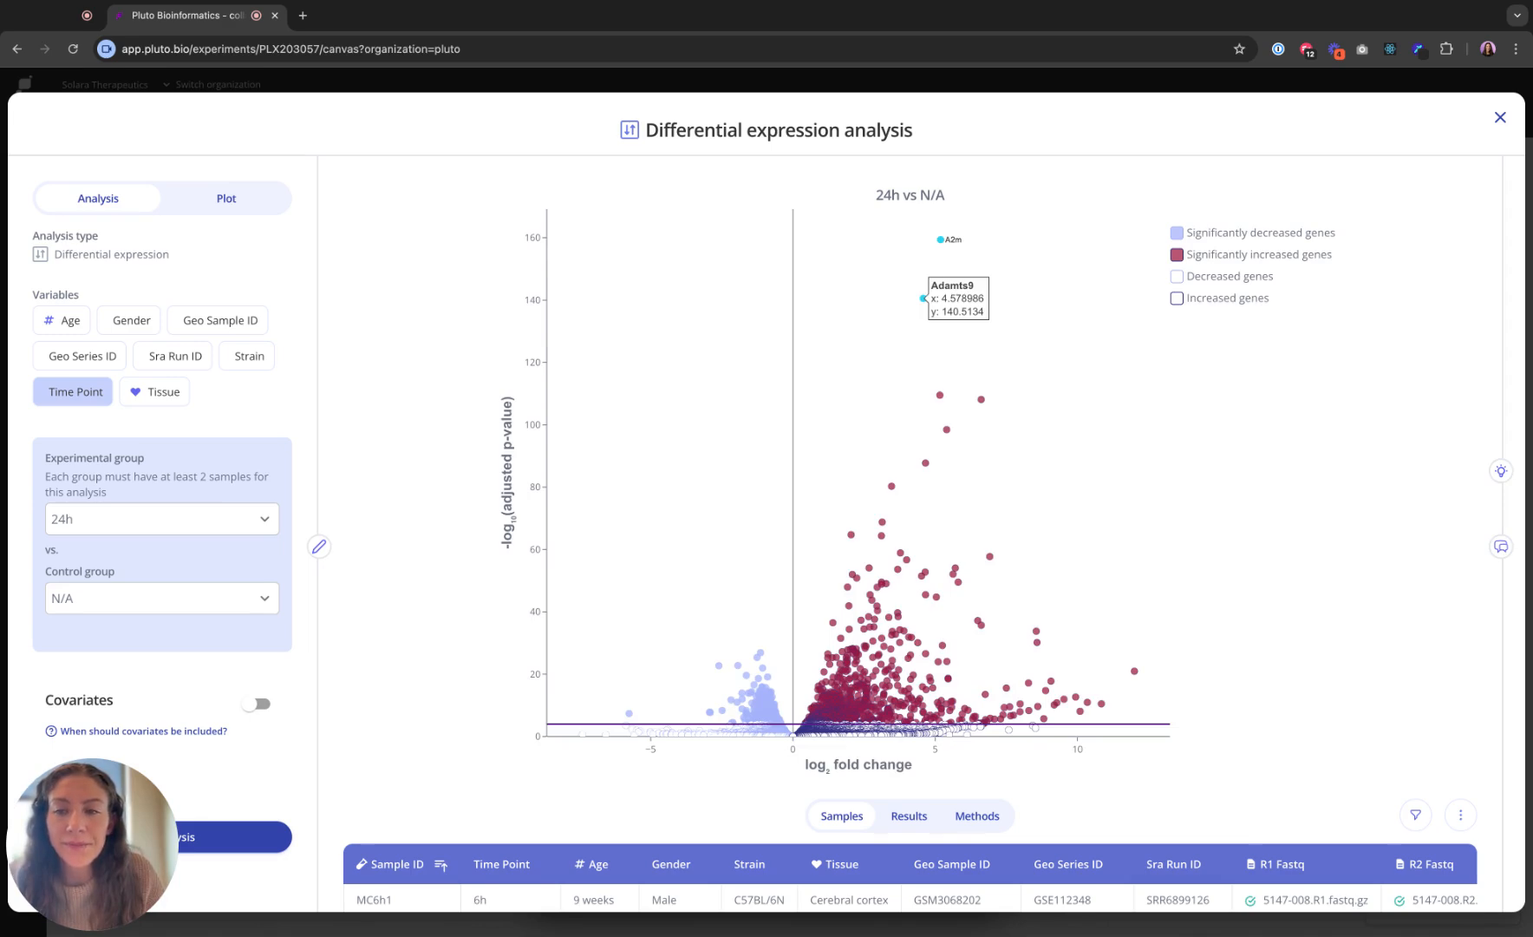
left_click(1500, 118)
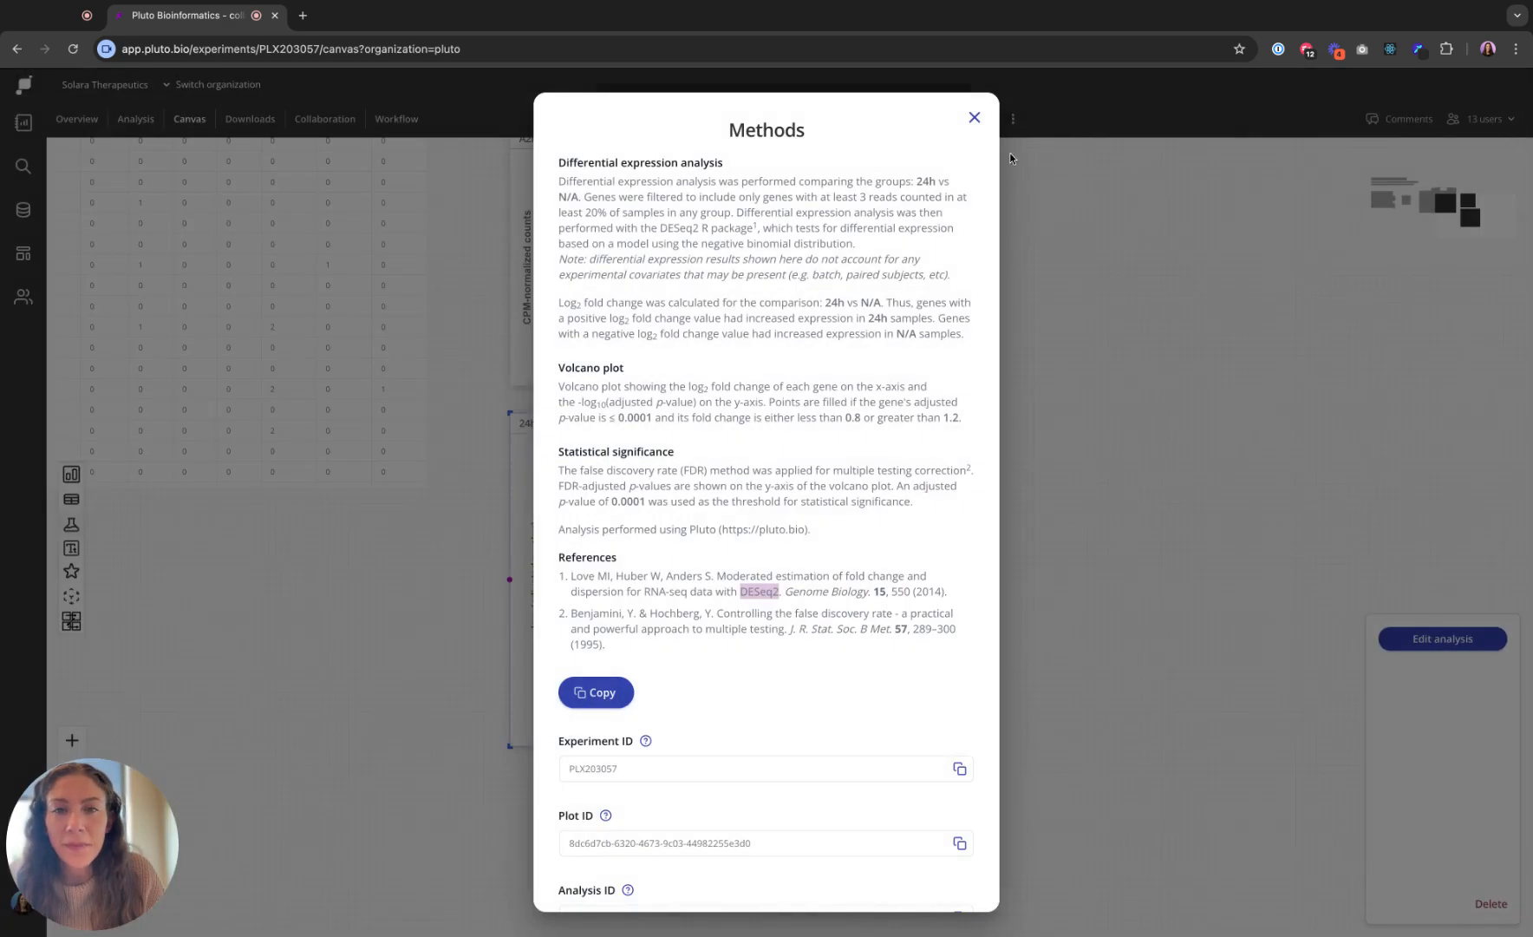
left_click(974, 117)
- Review the finished canvas from the A2m and volcano plots back through the counts table and RNA-seq flow to the tutorial title
scroll(986, 462, "left", 5)
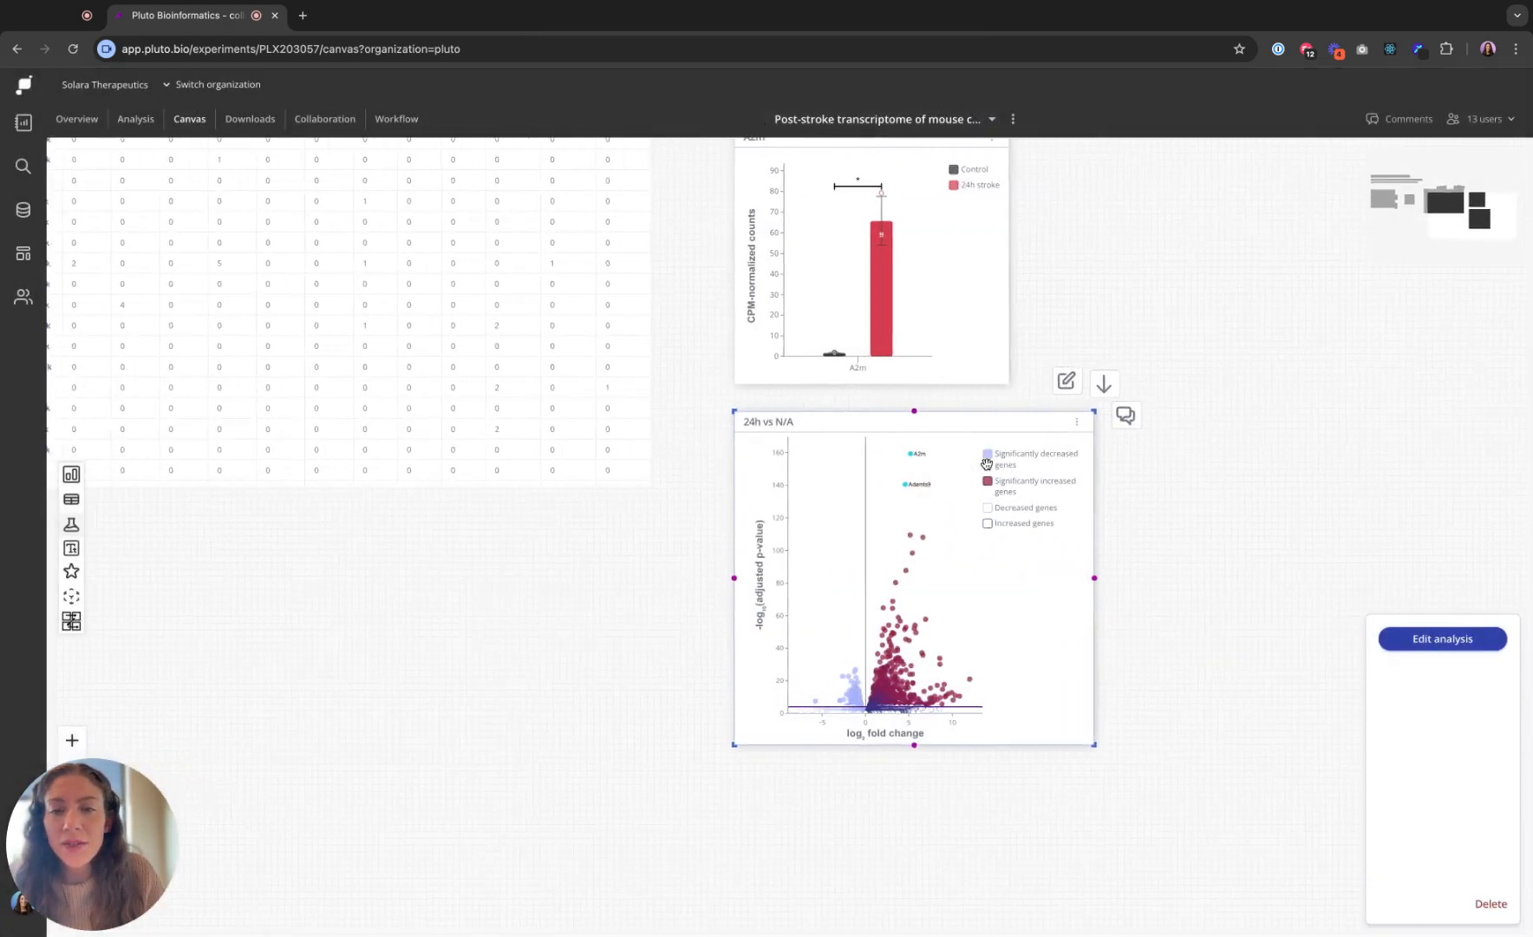
scroll(986, 462, "up", 5)
scroll(986, 462, "left", 2)
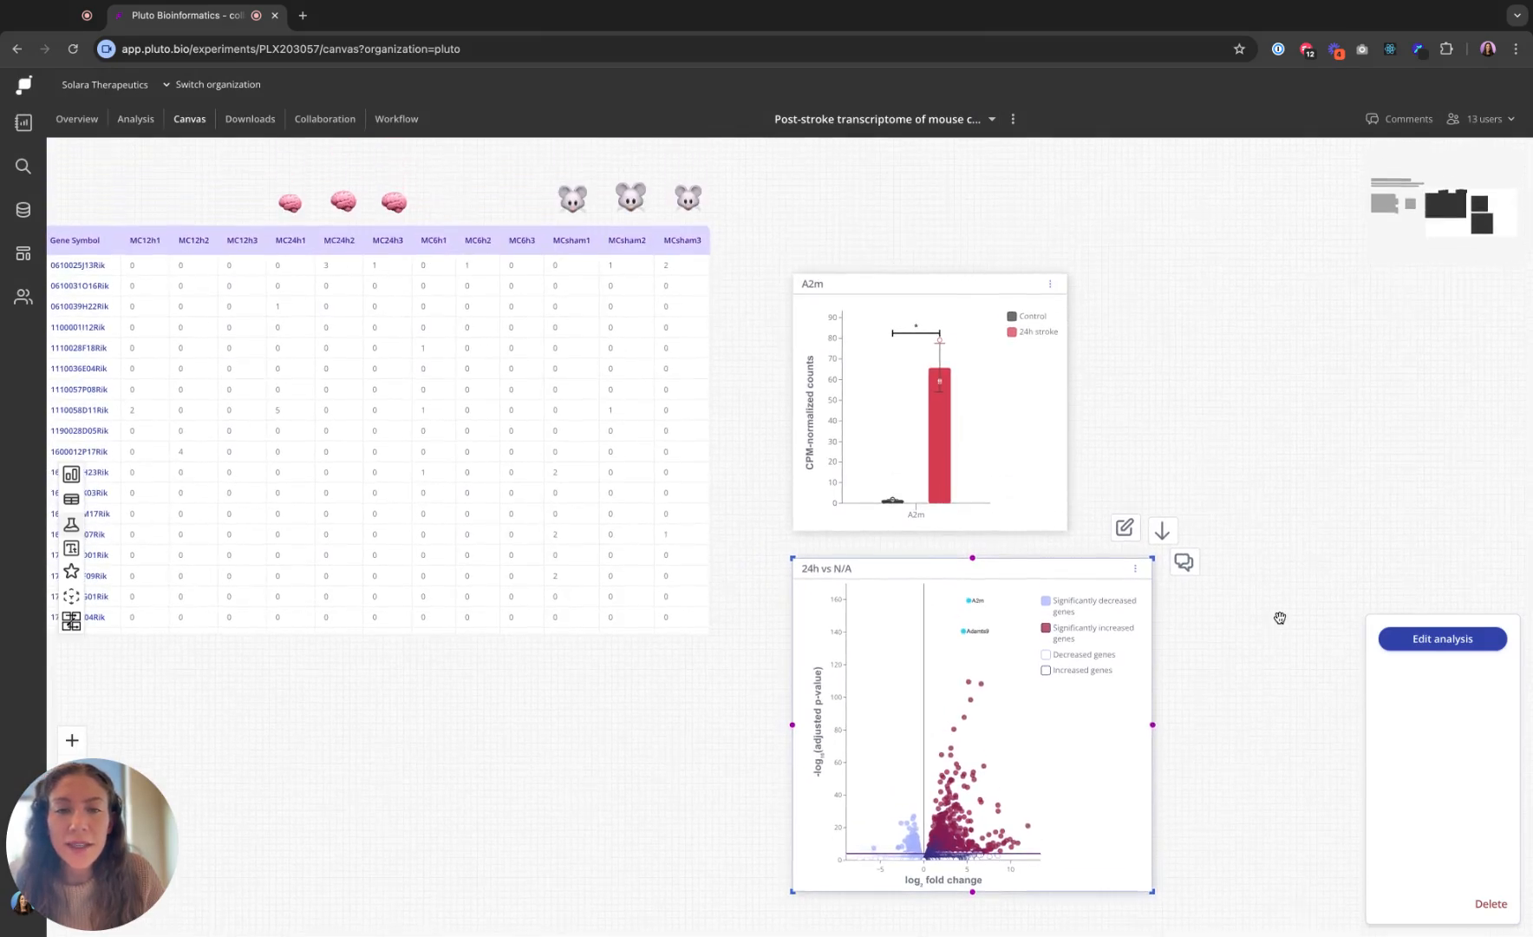
left_click(1287, 666)
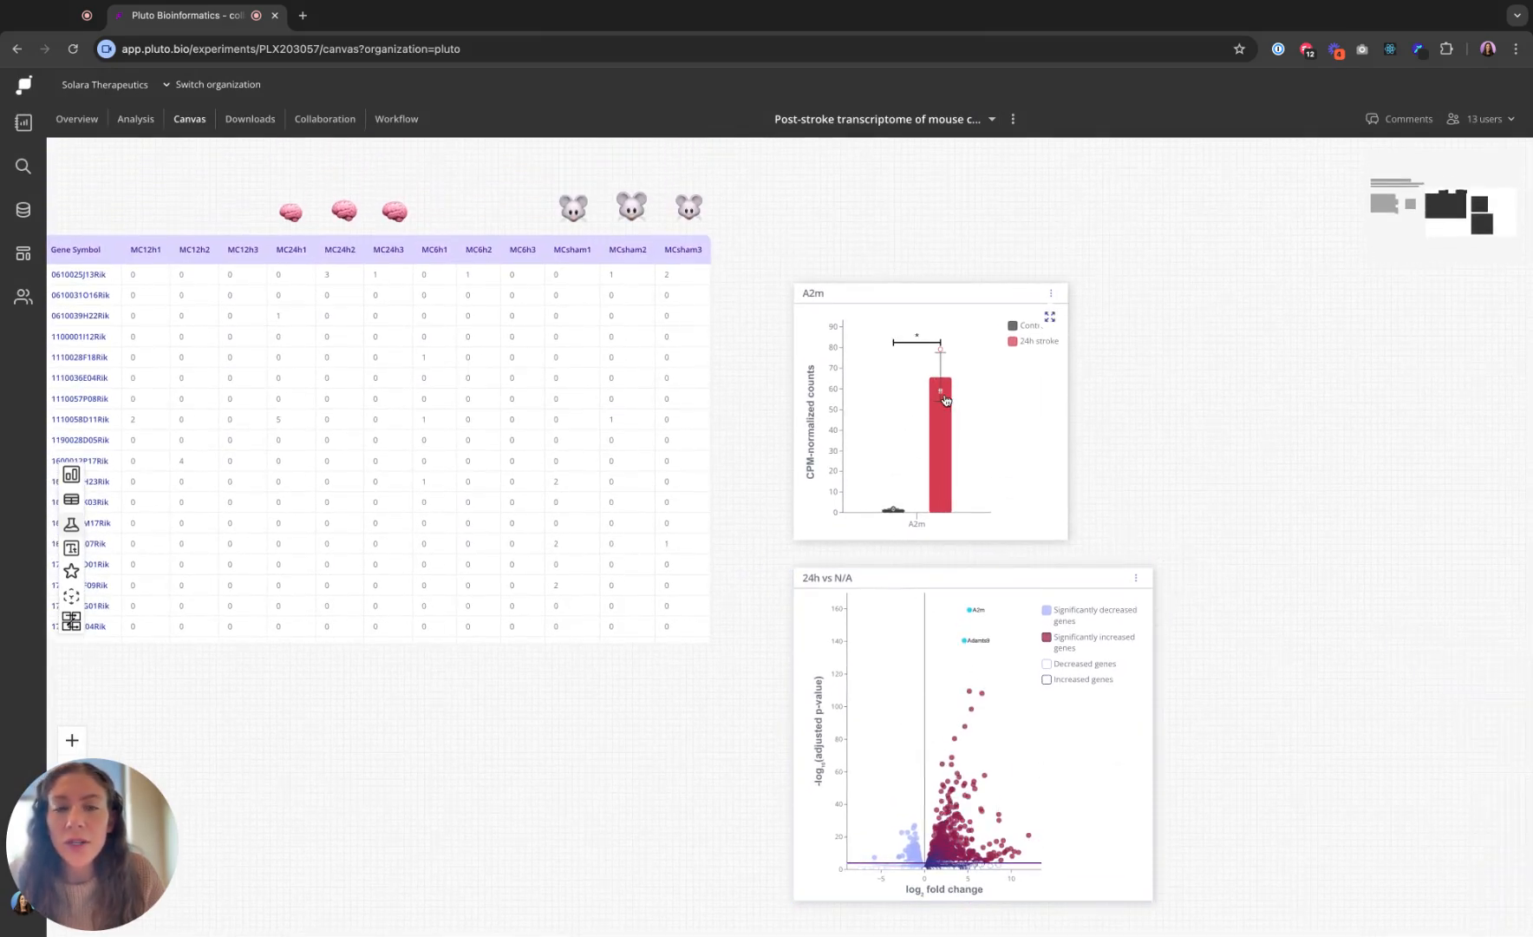
scroll(735, 555, "left", 5)
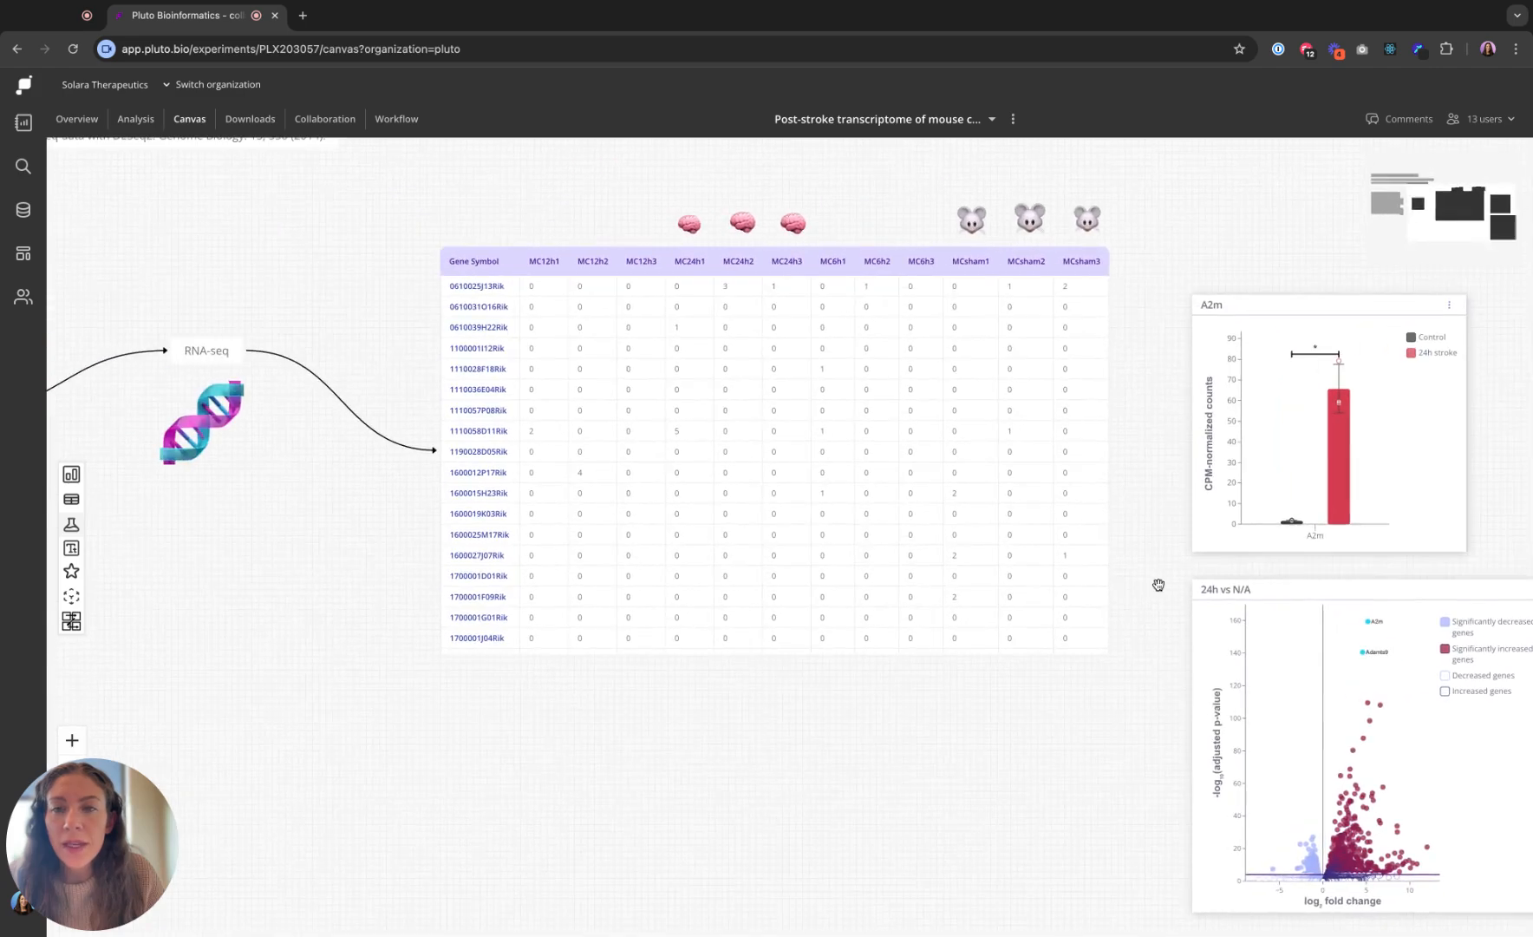
scroll(727, 794, "down", 3)
scroll(436, 692, "left", 5)
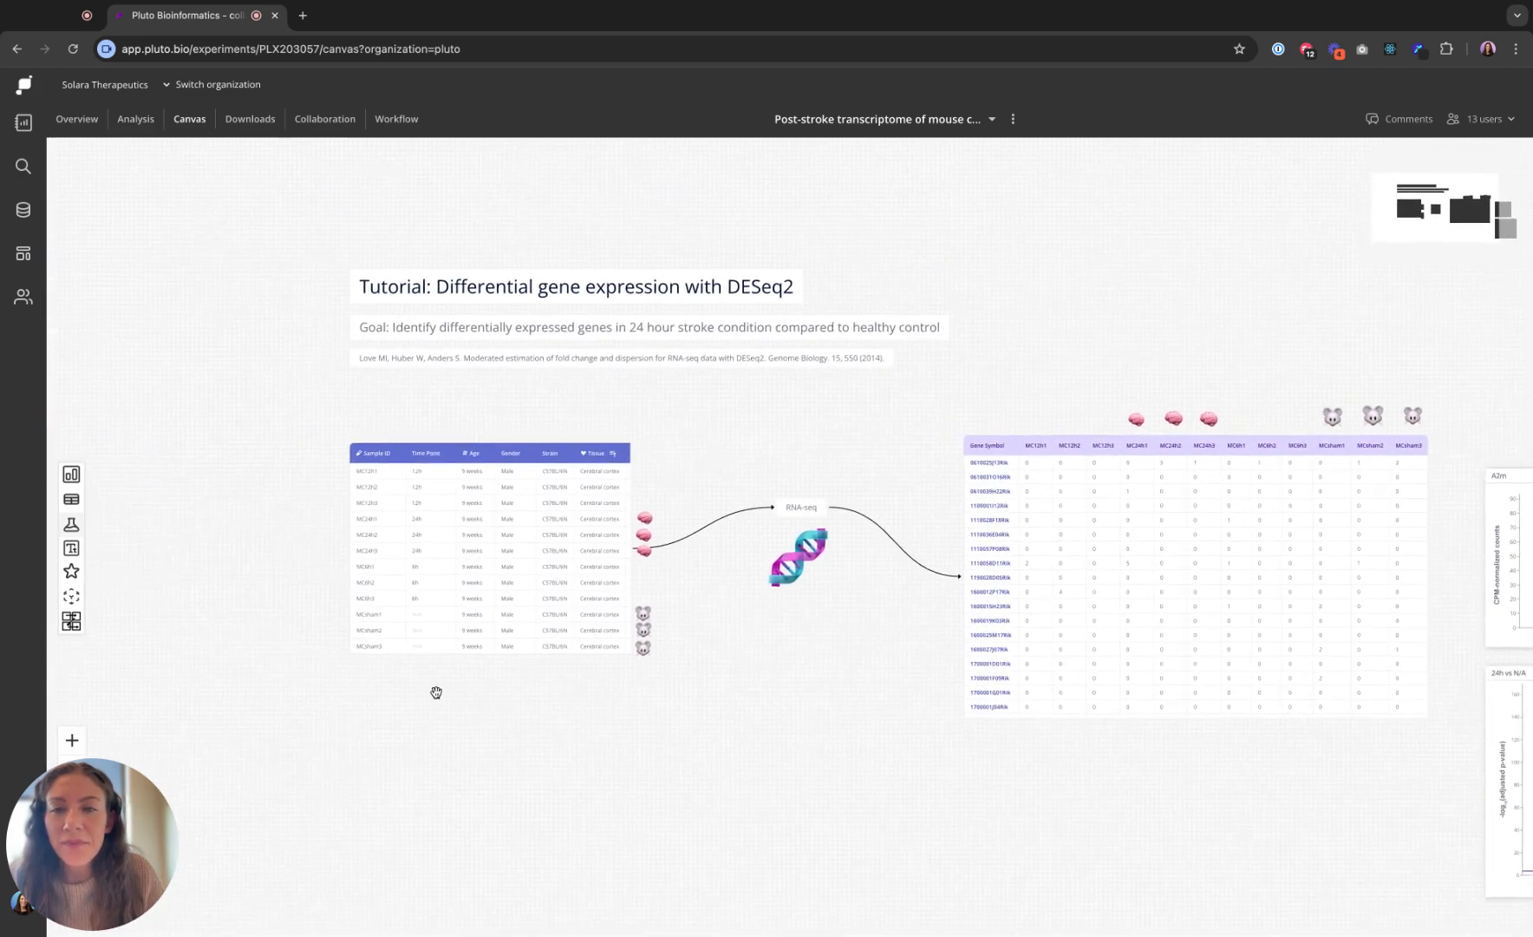
scroll(872, 717, "up", 3)
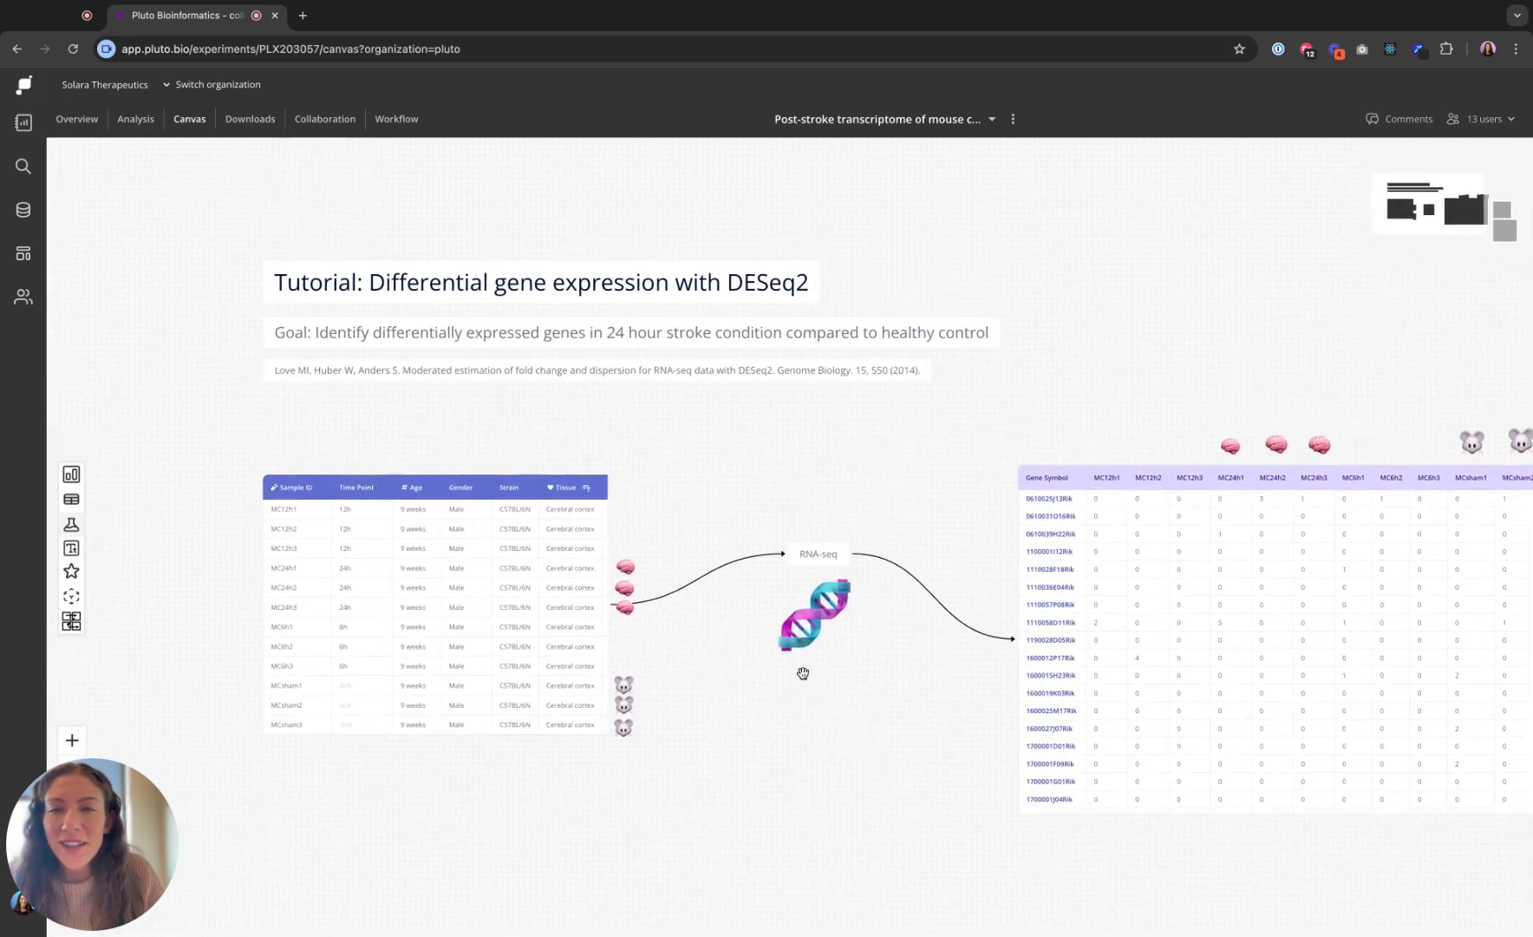